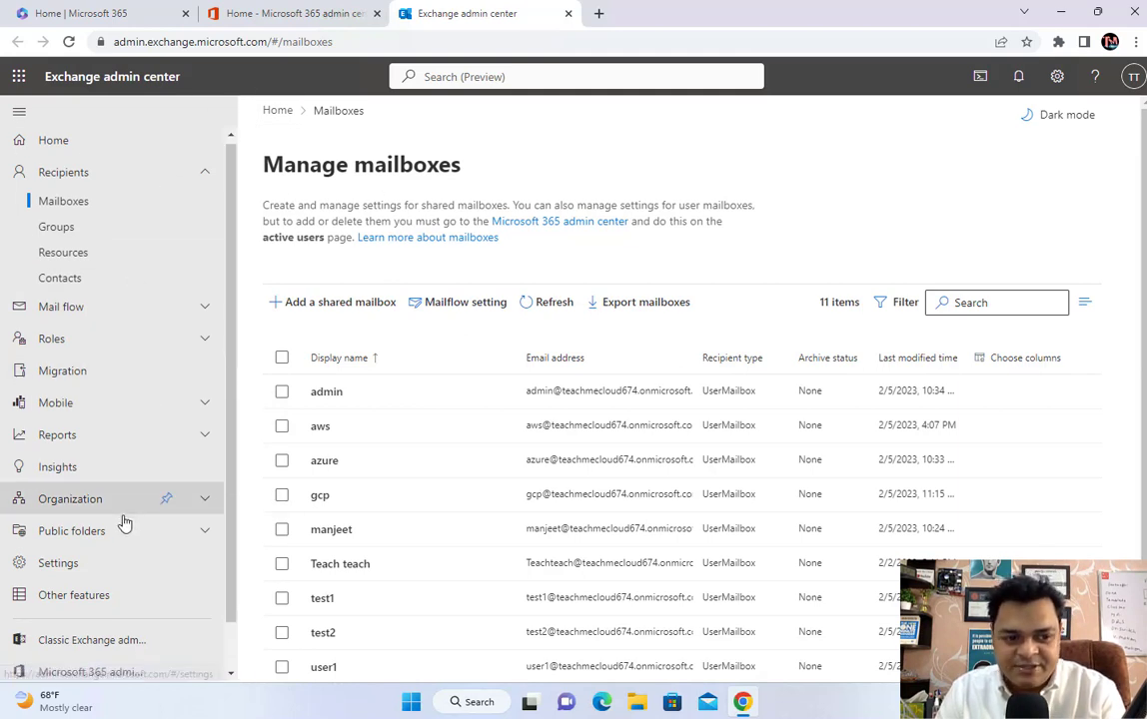
From the Migration page, start a new migration batch and select its name field.
scroll(118, 527, "down", 1)
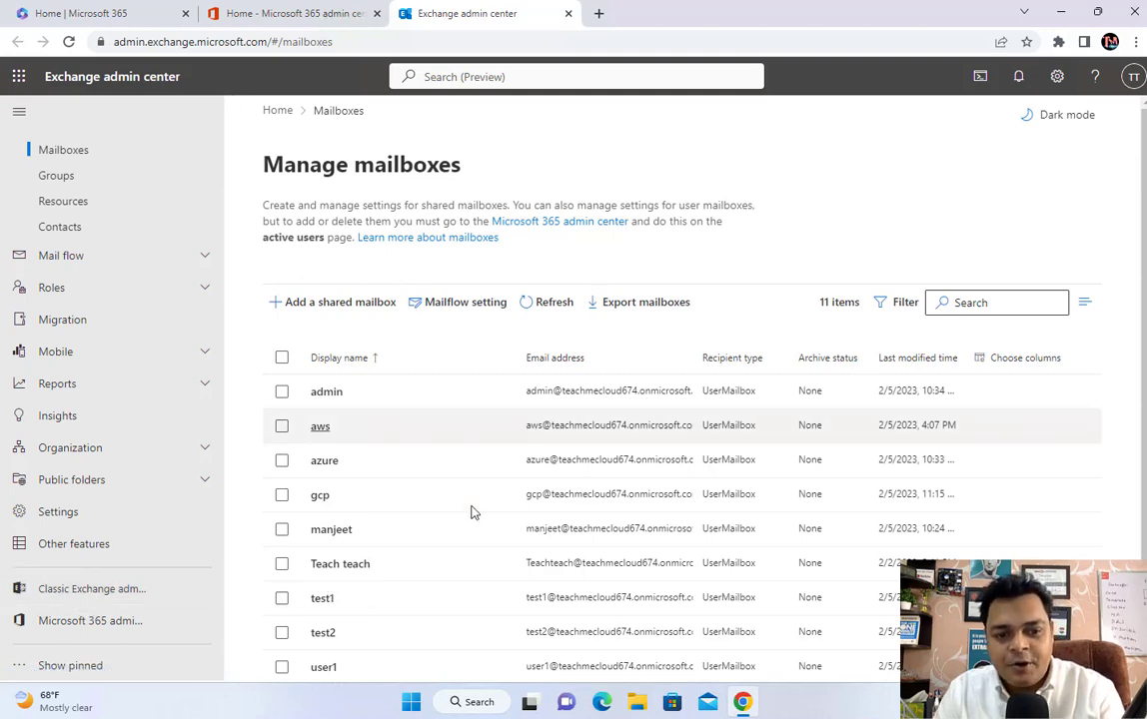
scroll(470, 509, "down", 1)
scroll(472, 511, "up", 1)
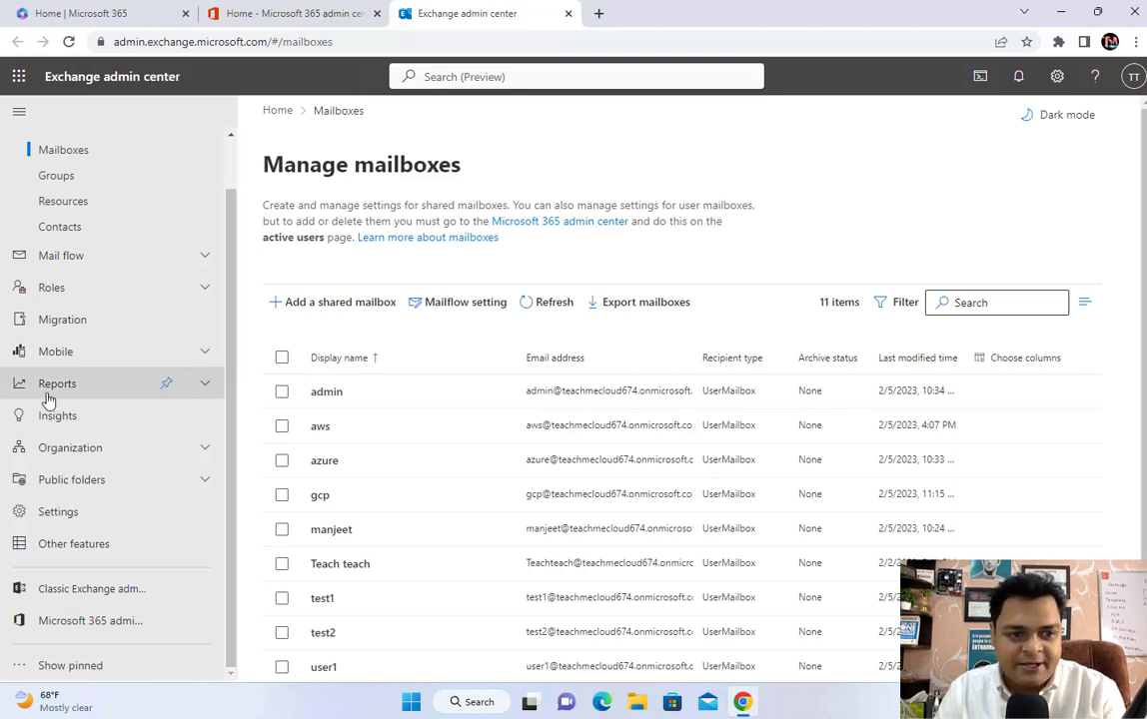
scroll(50, 339, "up", 1)
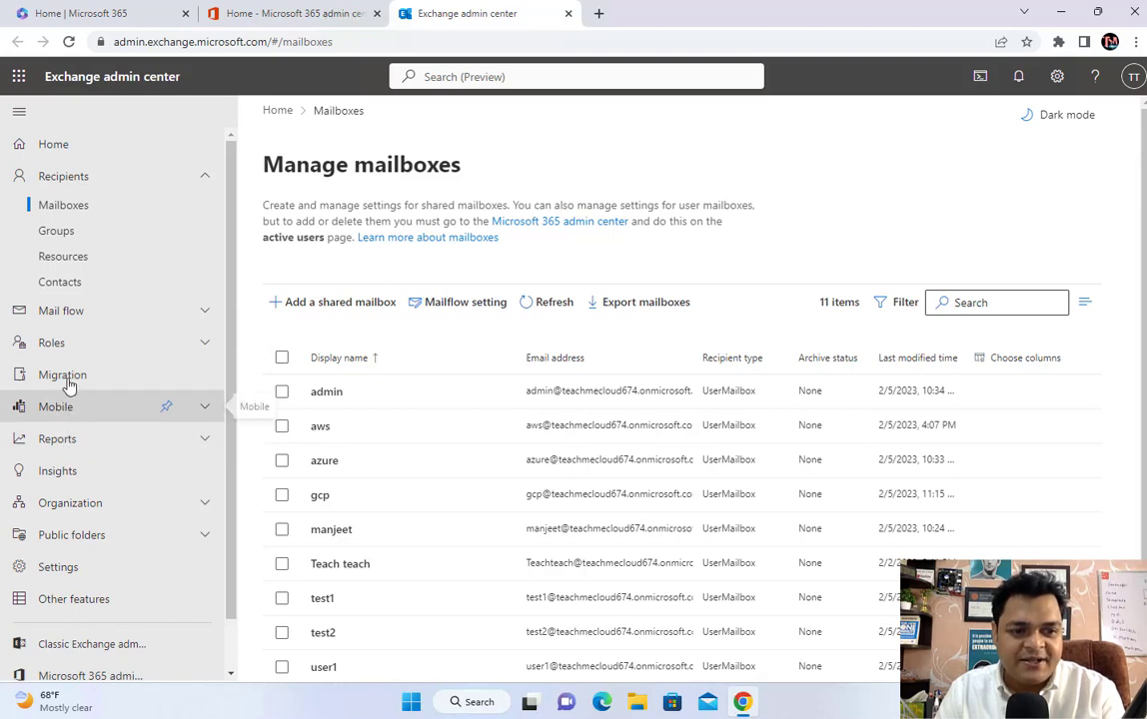
left_click(66, 383)
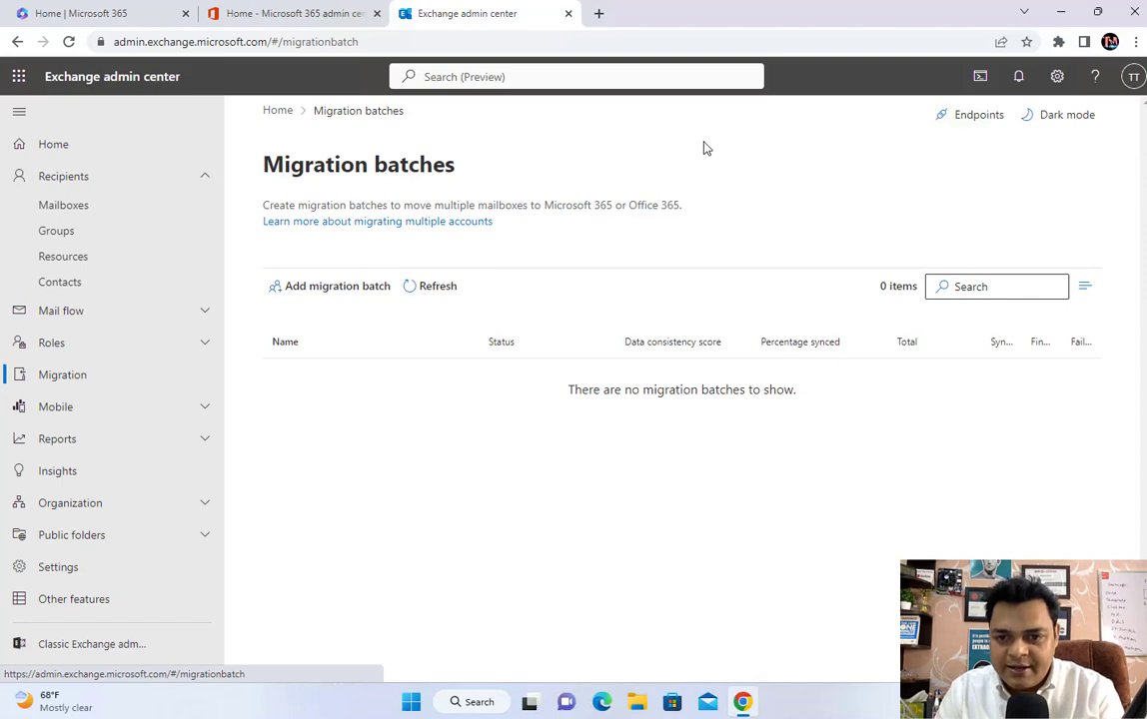
left_click(313, 288)
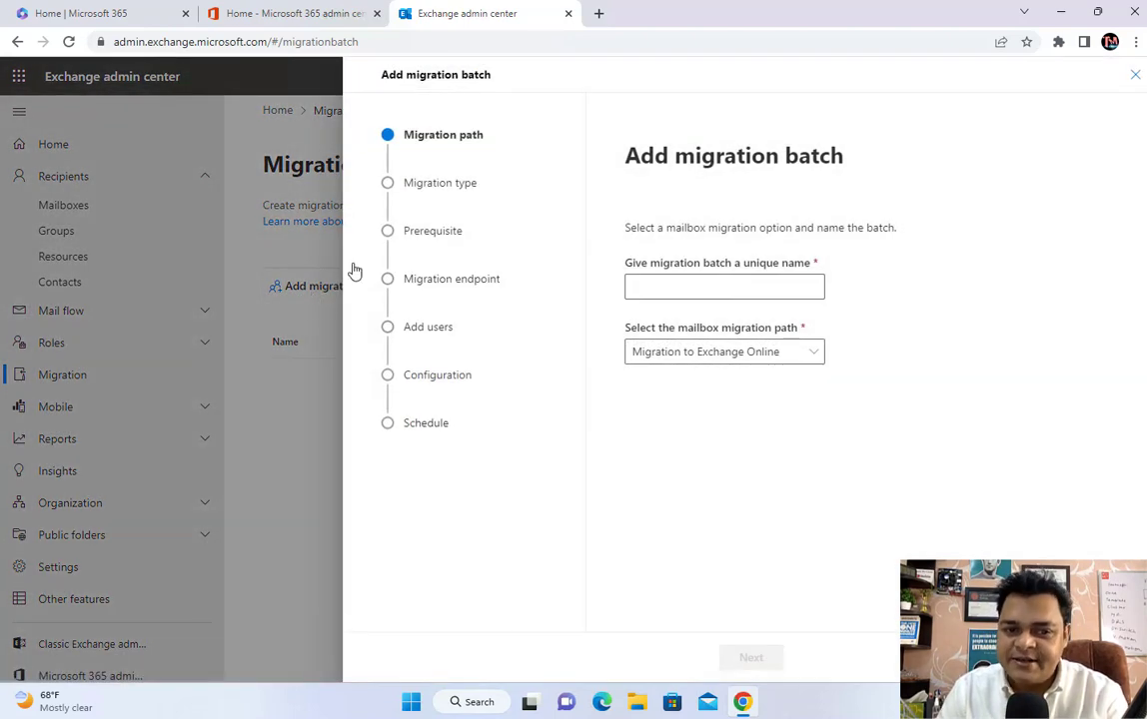
left_click(696, 282)
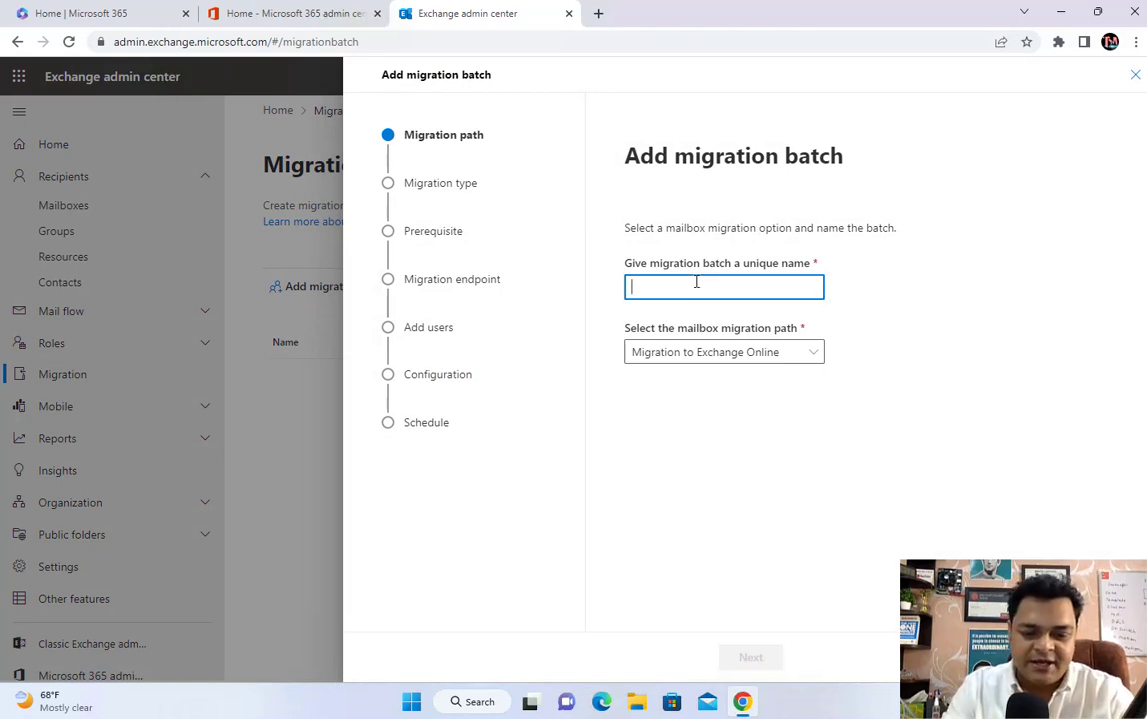
Enter 'Teachmecloud' as the unique migration batch name.
type("Teachme")
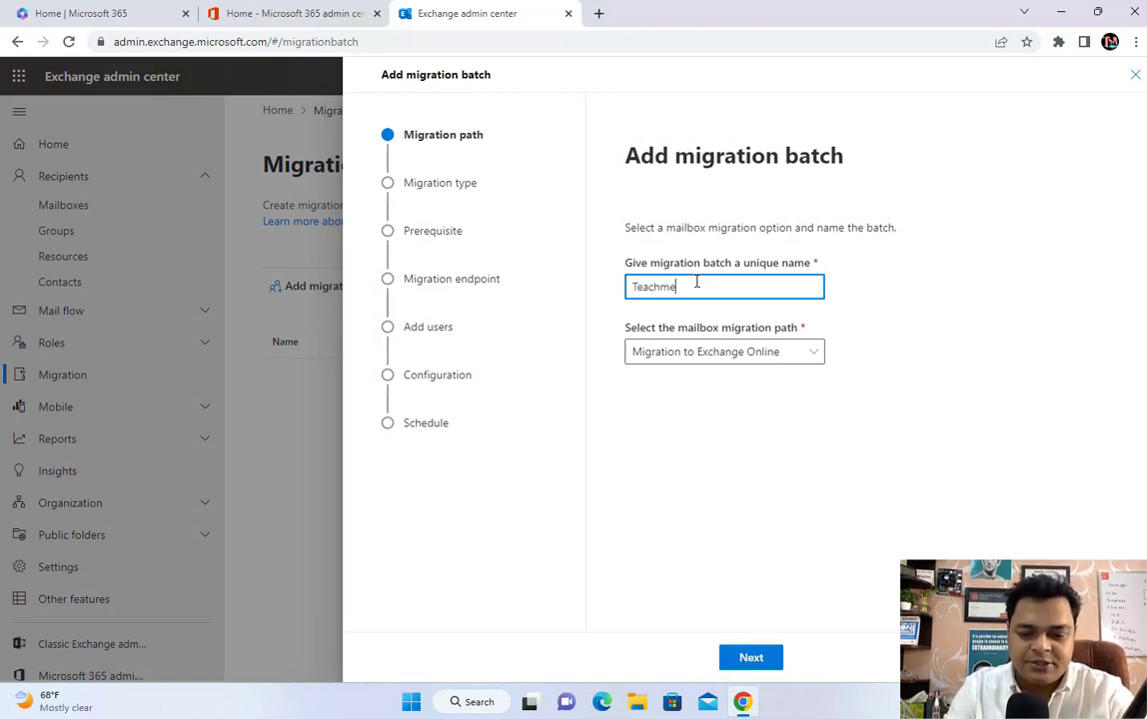
type("cloud")
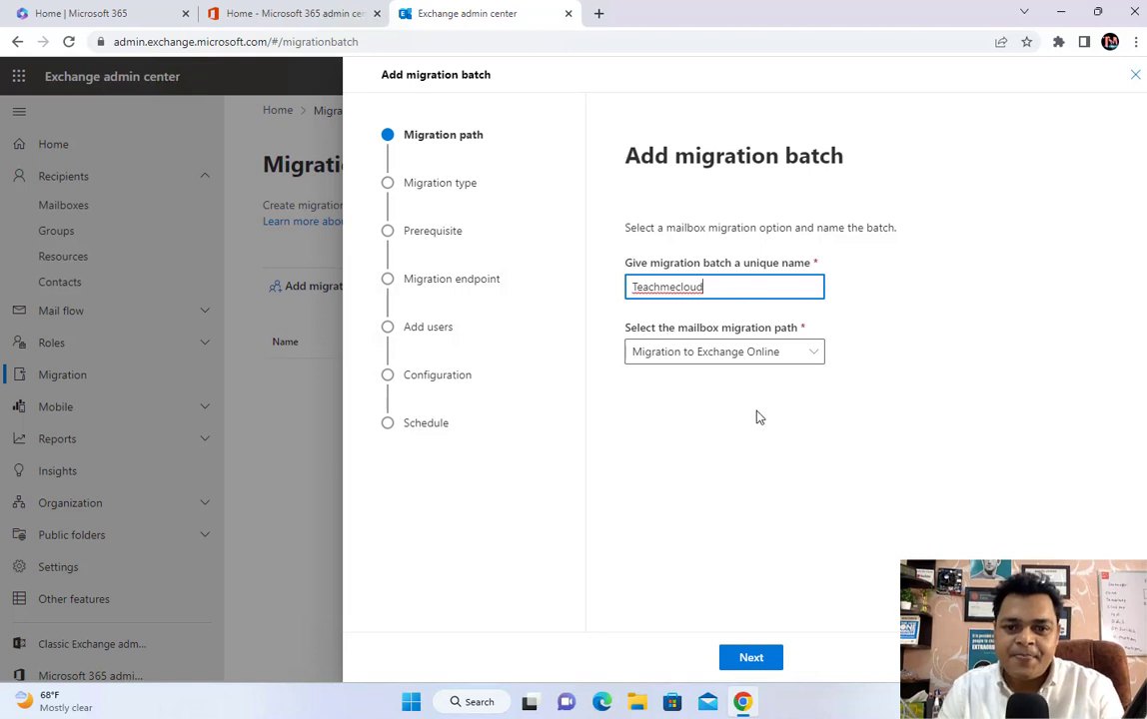
left_click(760, 356)
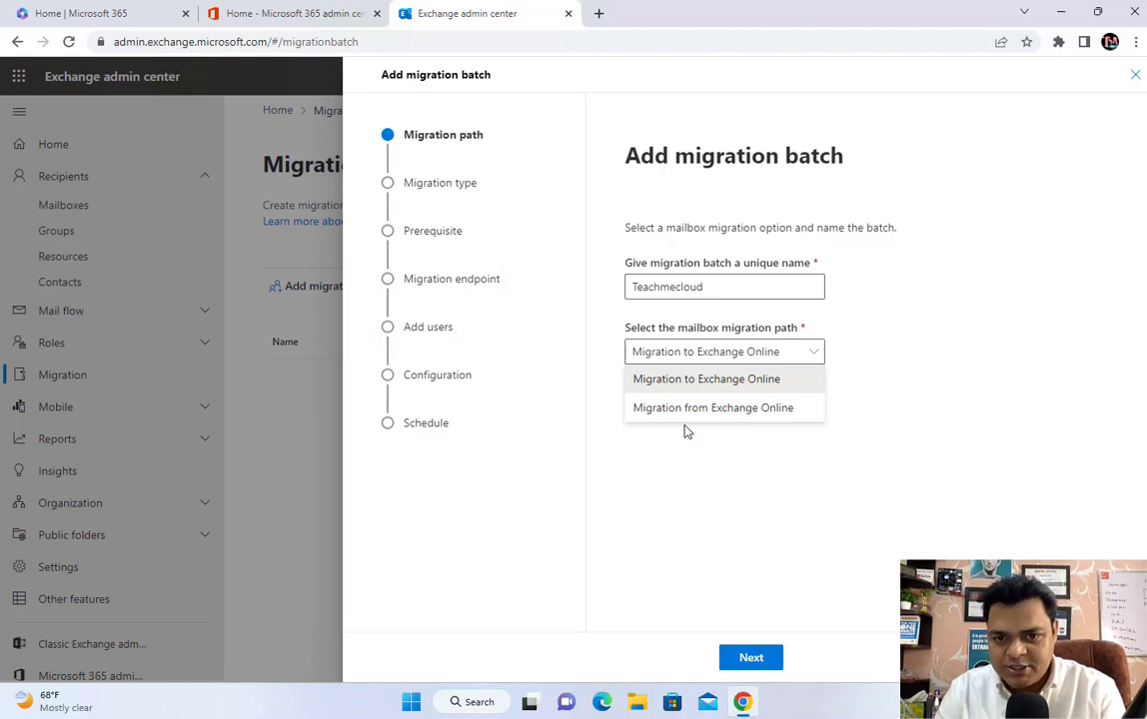
left_click(681, 389)
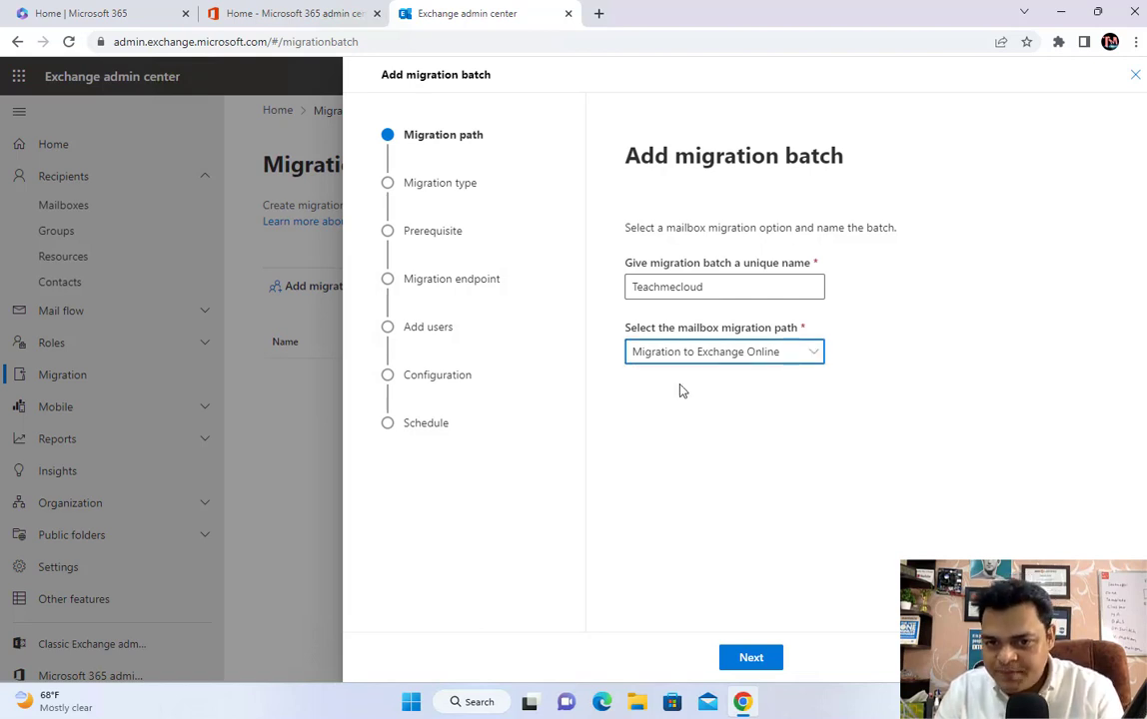
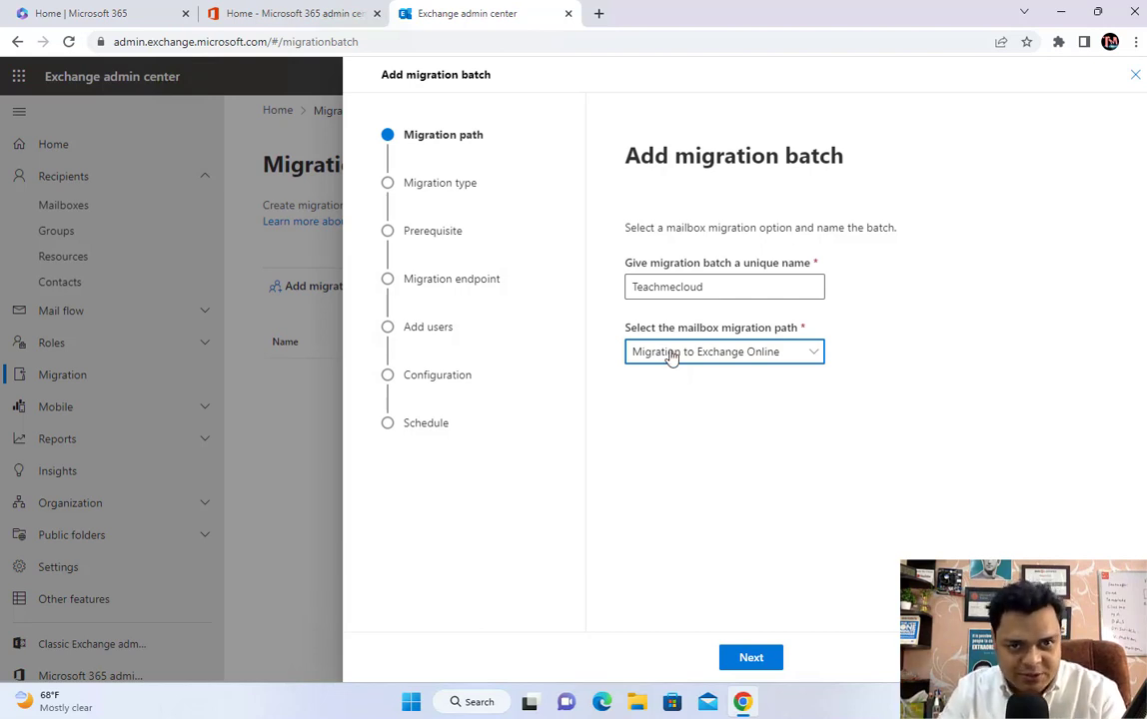
Try Migration from Exchange Online, revert the path to Migration to Exchange Online, and continue.
left_click(673, 356)
left_click(688, 412)
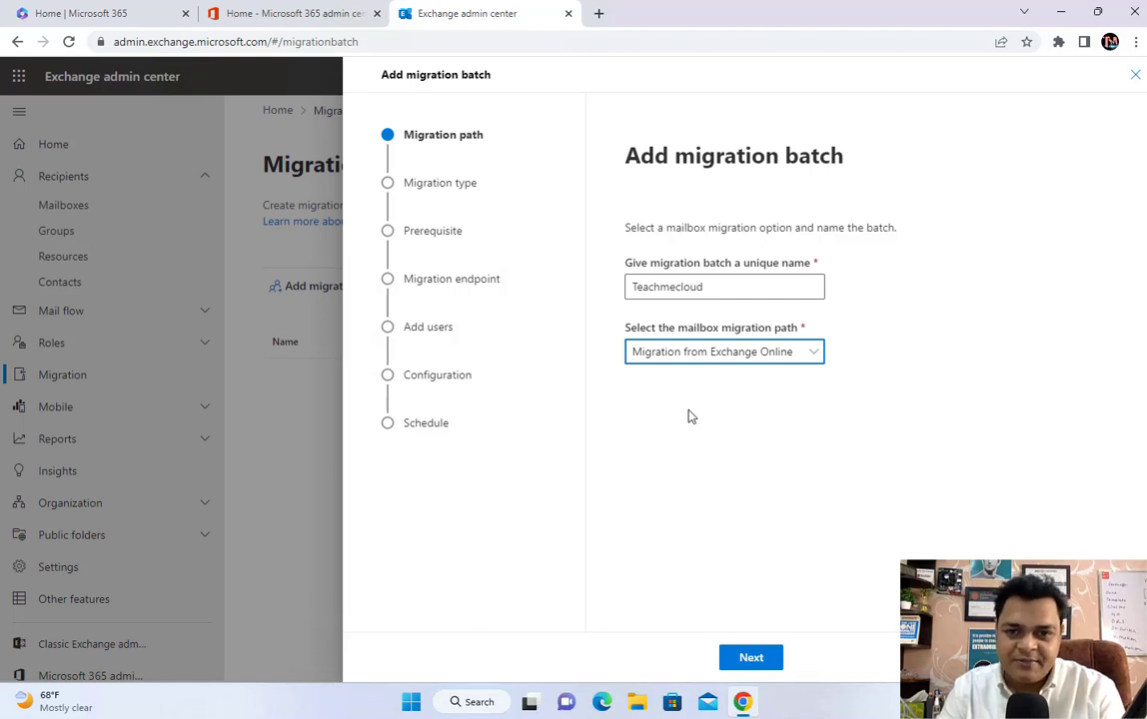
left_click(728, 360)
left_click(704, 376)
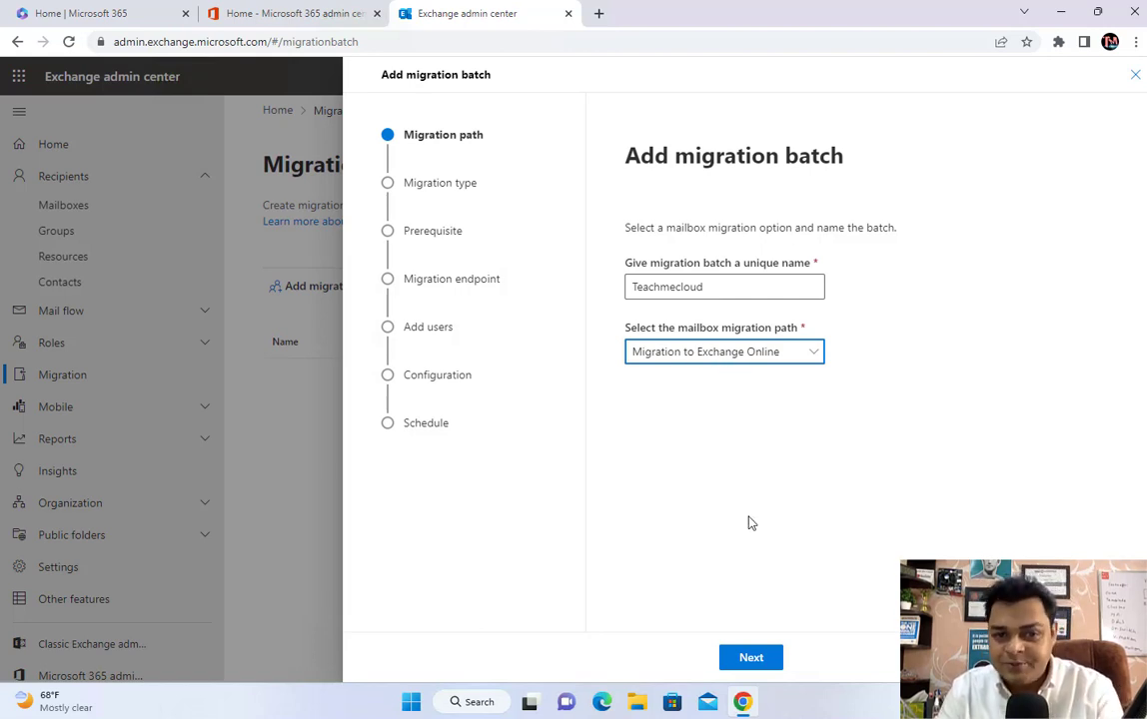
left_click(751, 658)
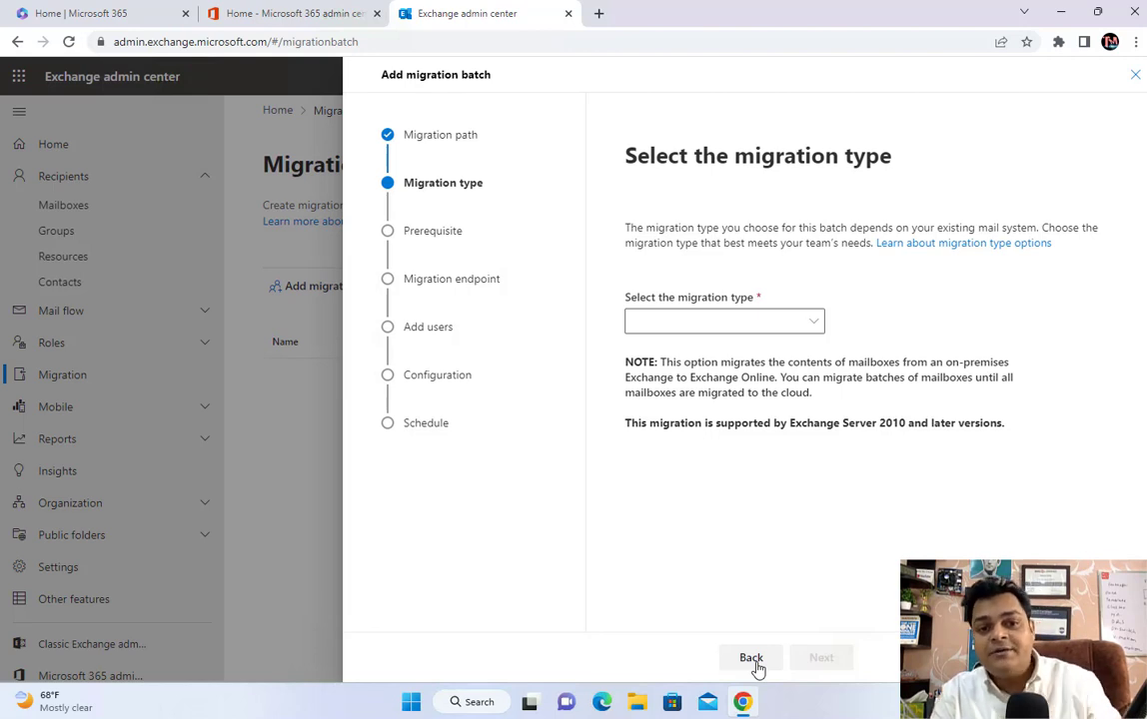
Choose Remote move migration and highlight its note about Exchange Server 2010 and later support.
left_click(803, 332)
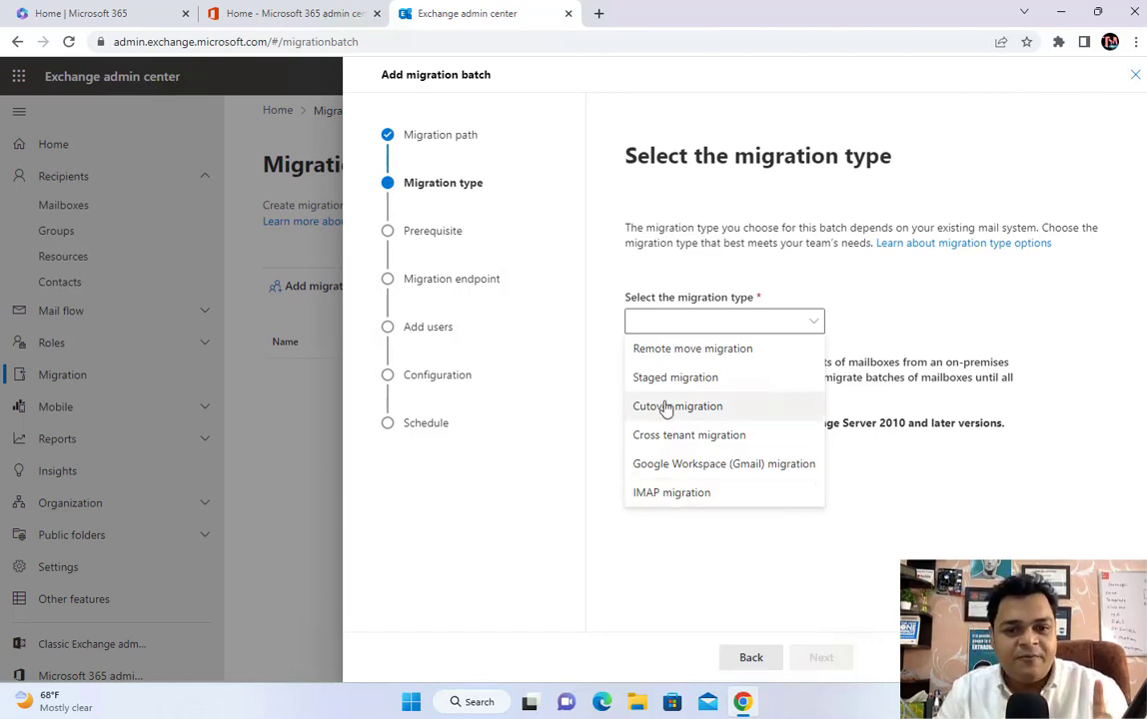
left_click(702, 352)
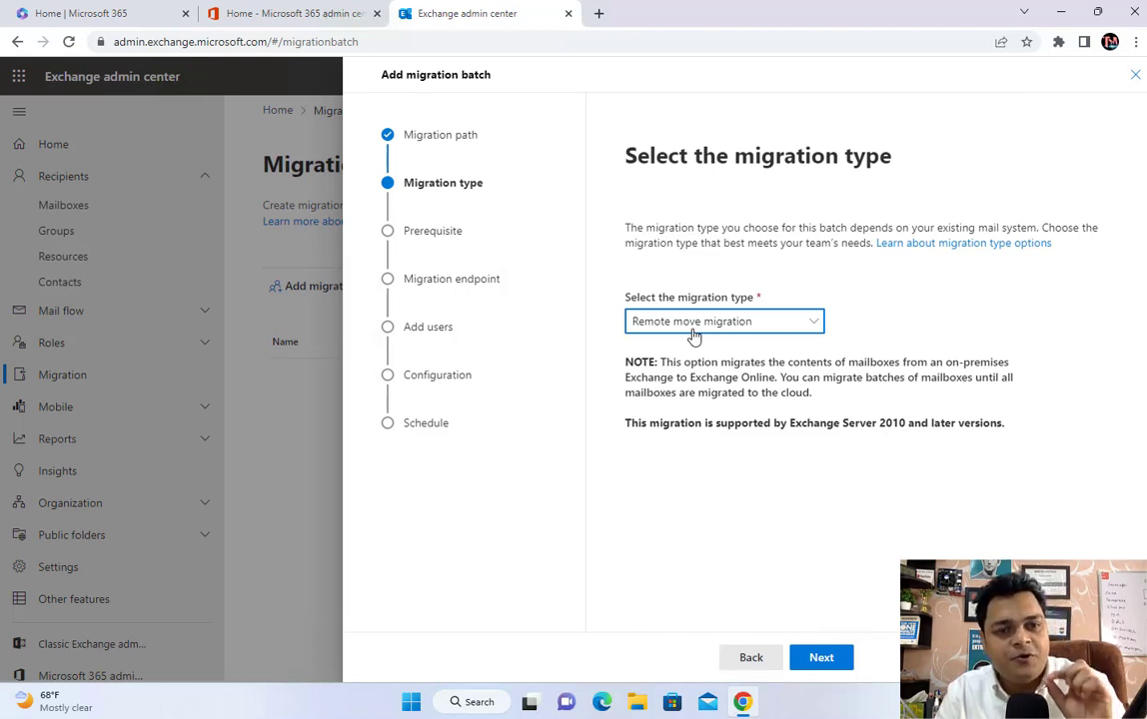
left_click_drag(660, 363, 847, 378)
left_click(943, 376)
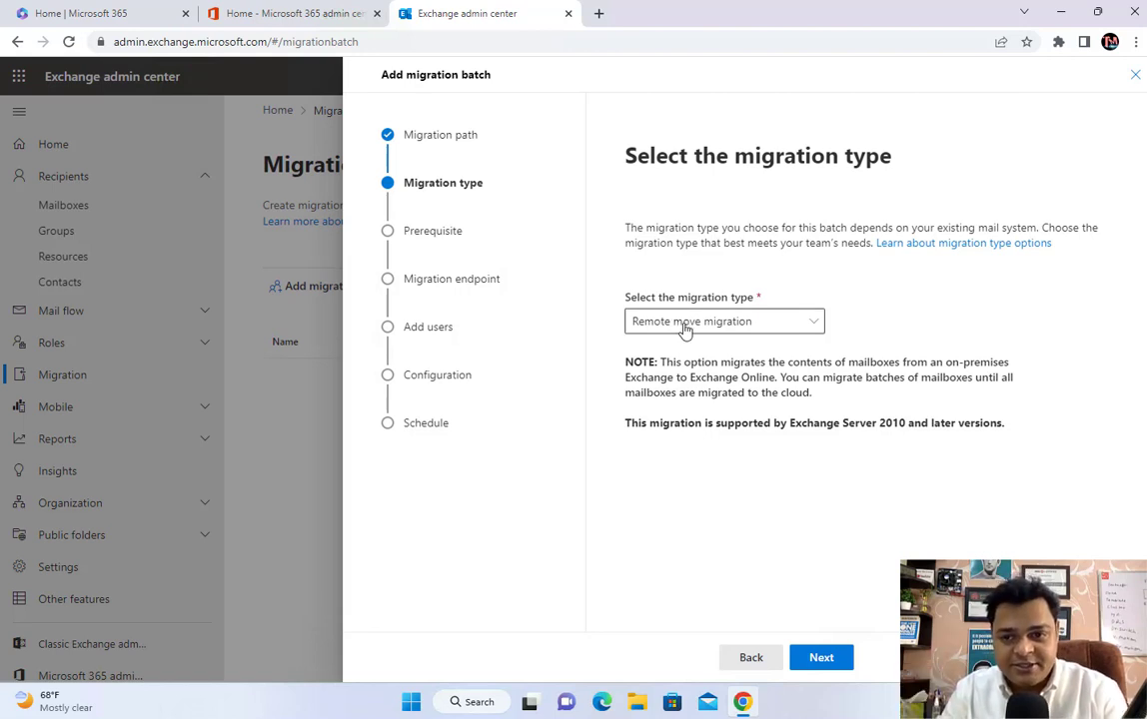
left_click_drag(922, 424, 826, 425)
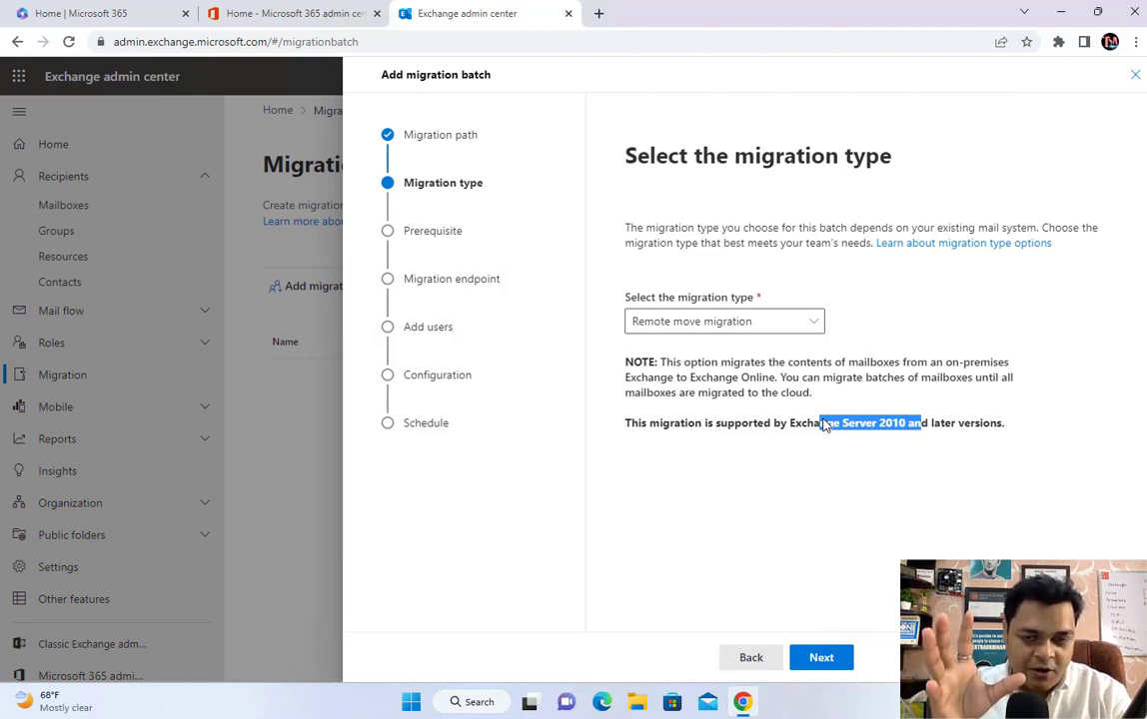
left_click(736, 330)
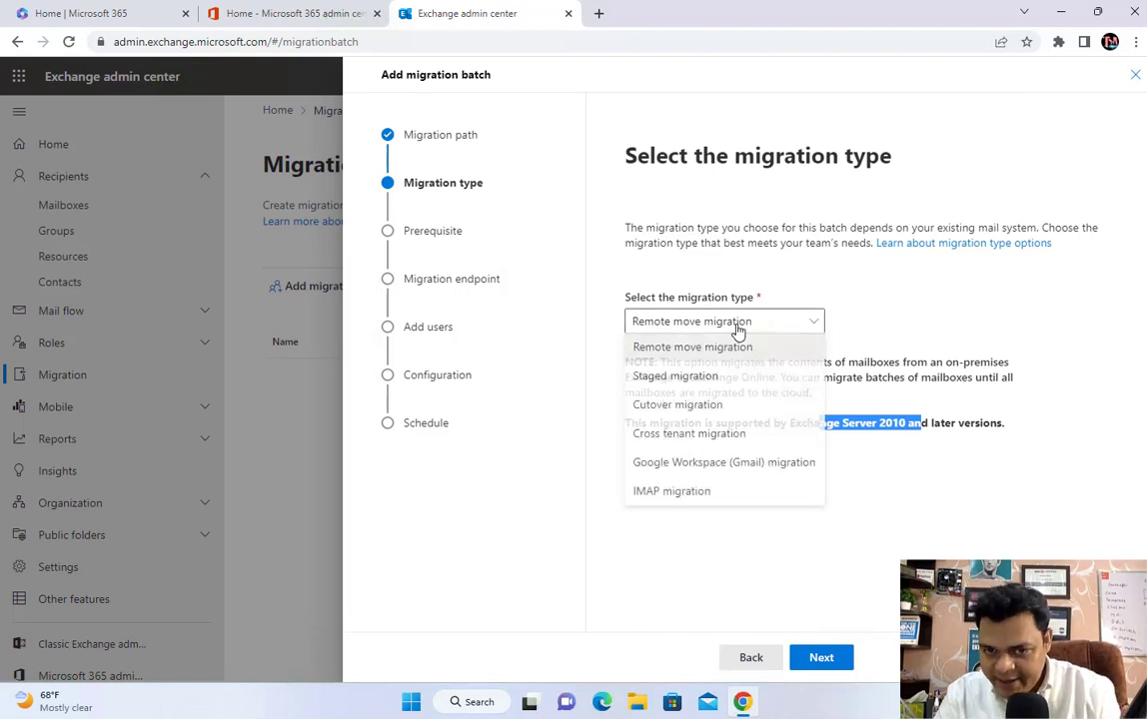
left_click(711, 379)
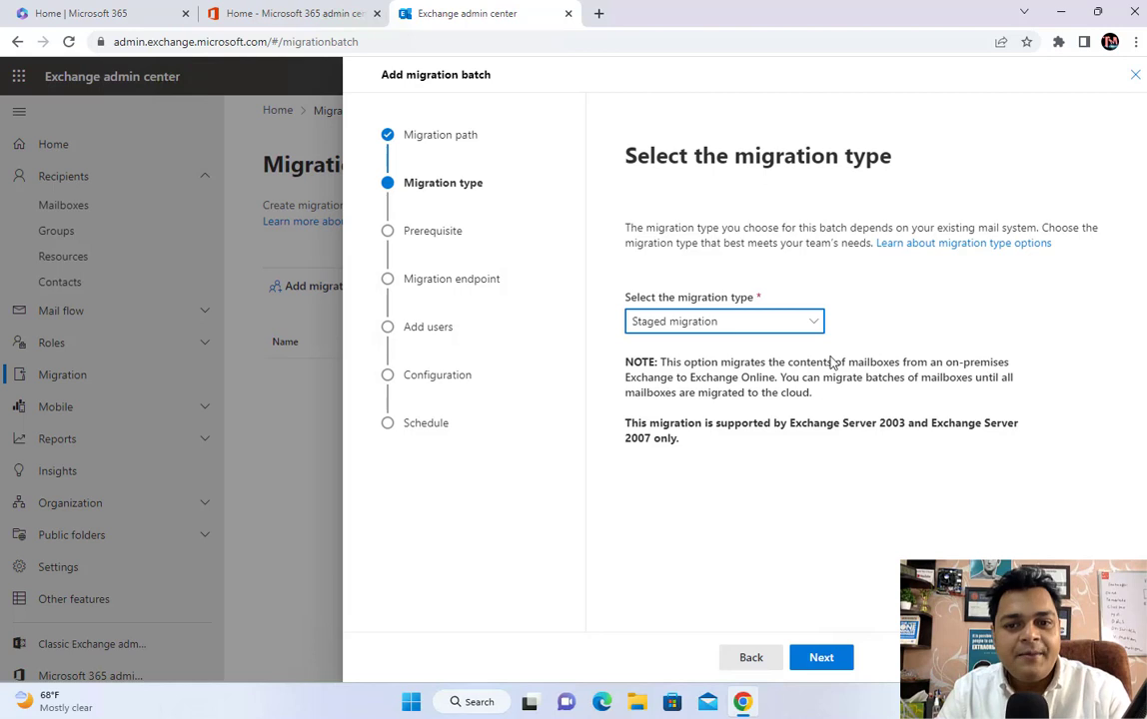
left_click(808, 327)
left_click(716, 352)
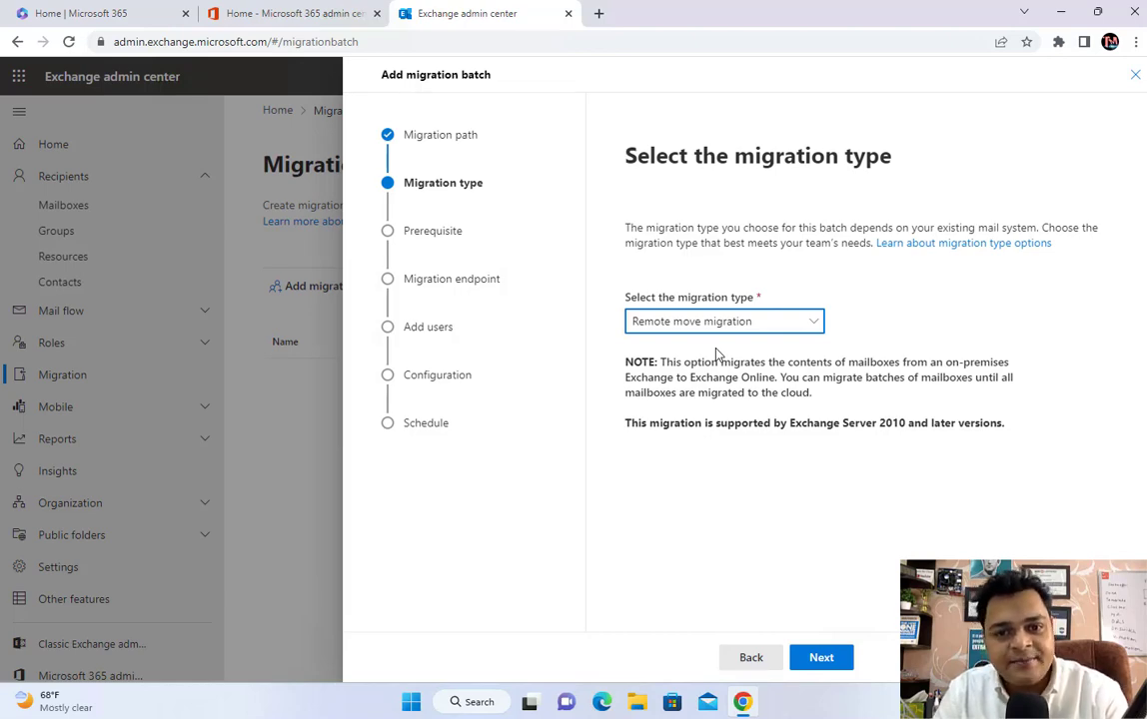
Go to full-screen OneNote and open the Office365-ReFresh section.
key("ctrl+Left")
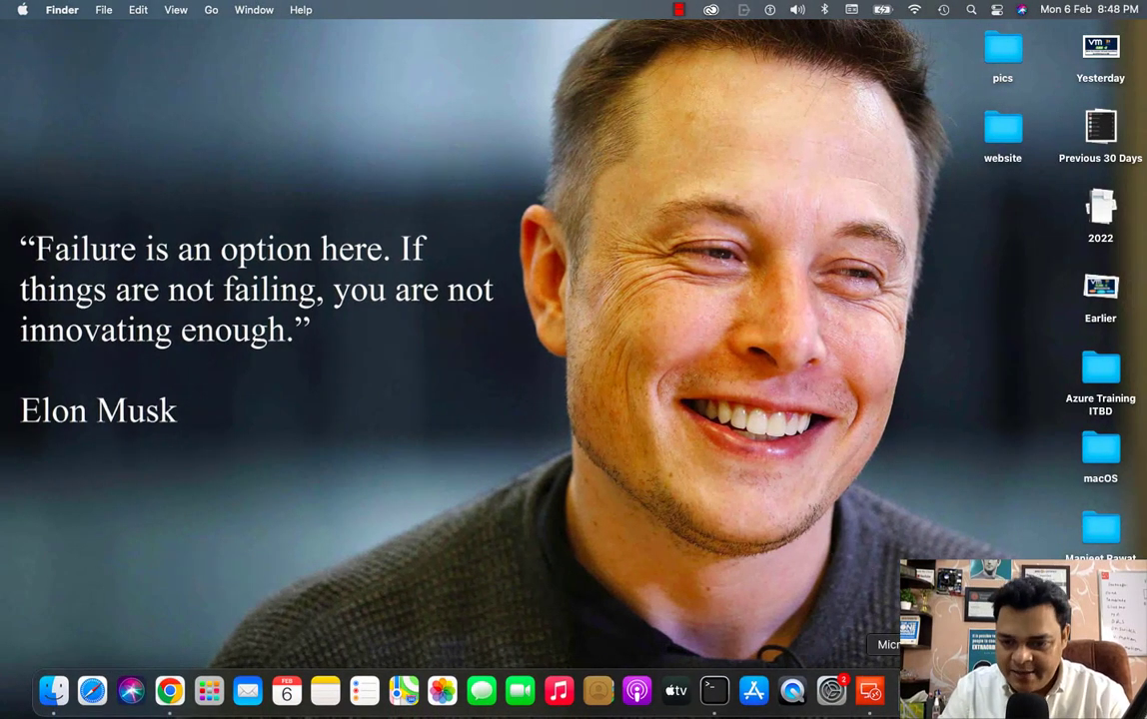
key("ctrl+Right")
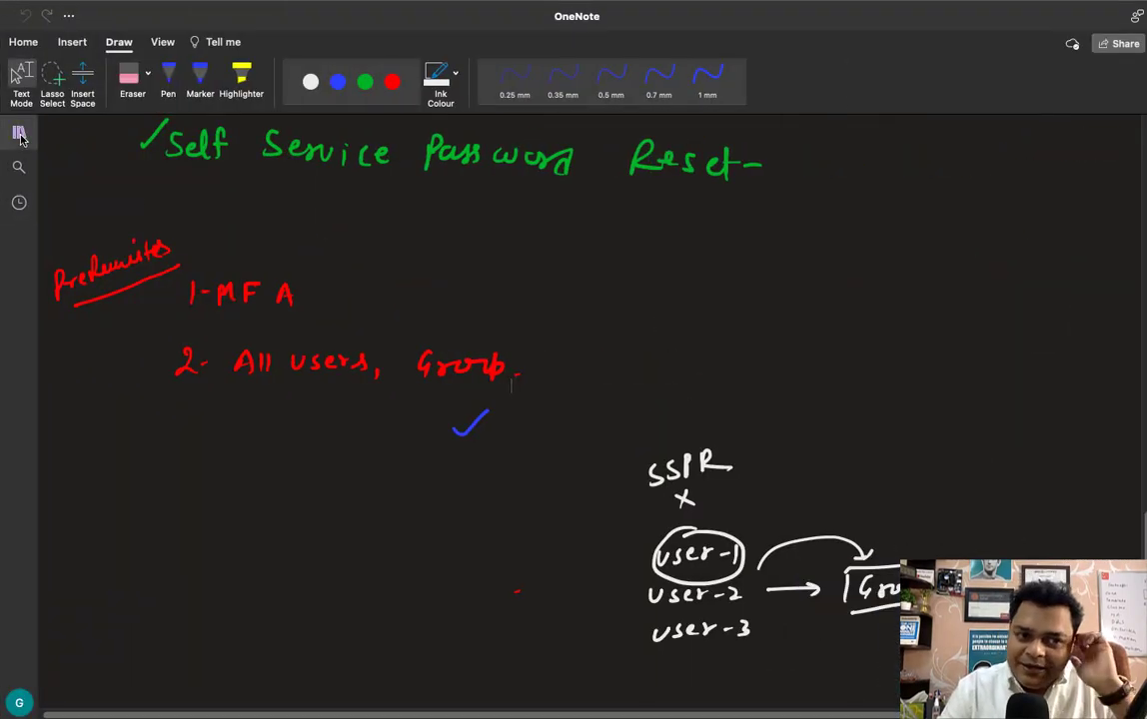
left_click(18, 132)
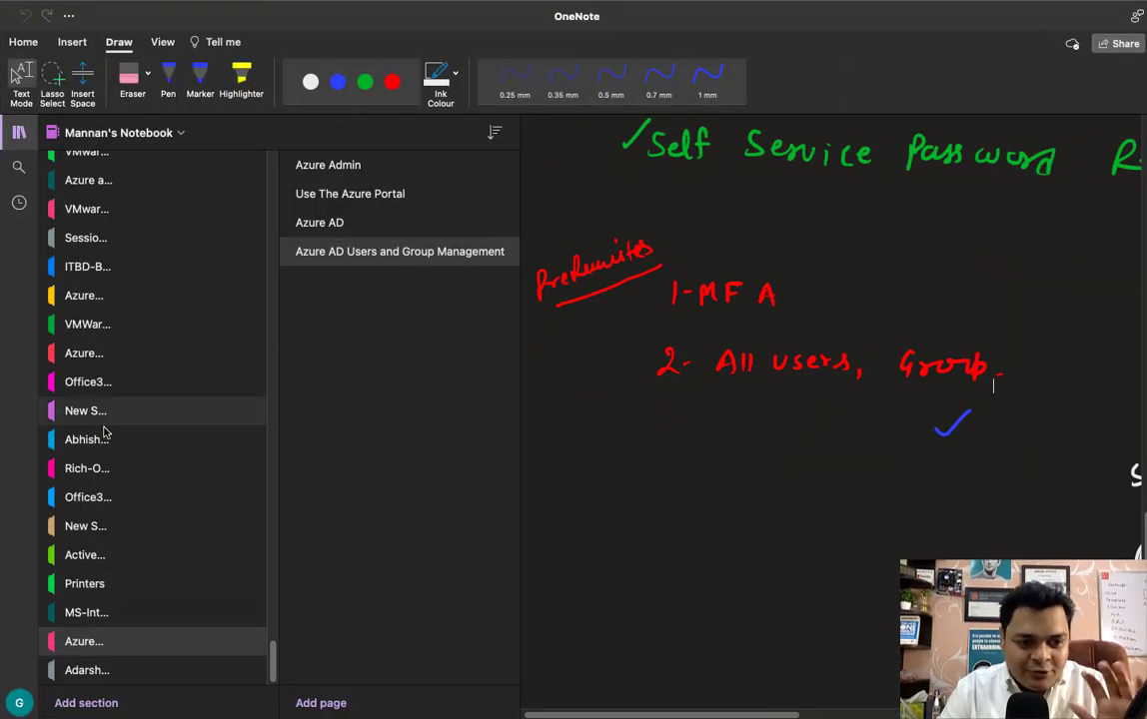
left_click(90, 616)
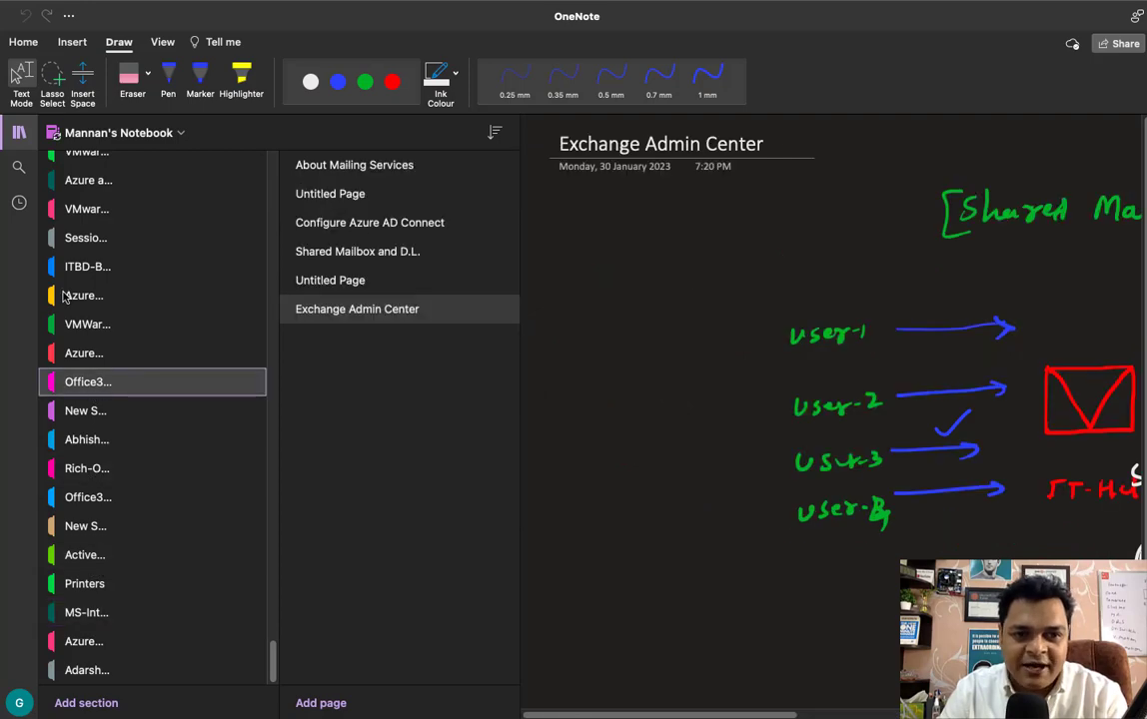
left_click(16, 136)
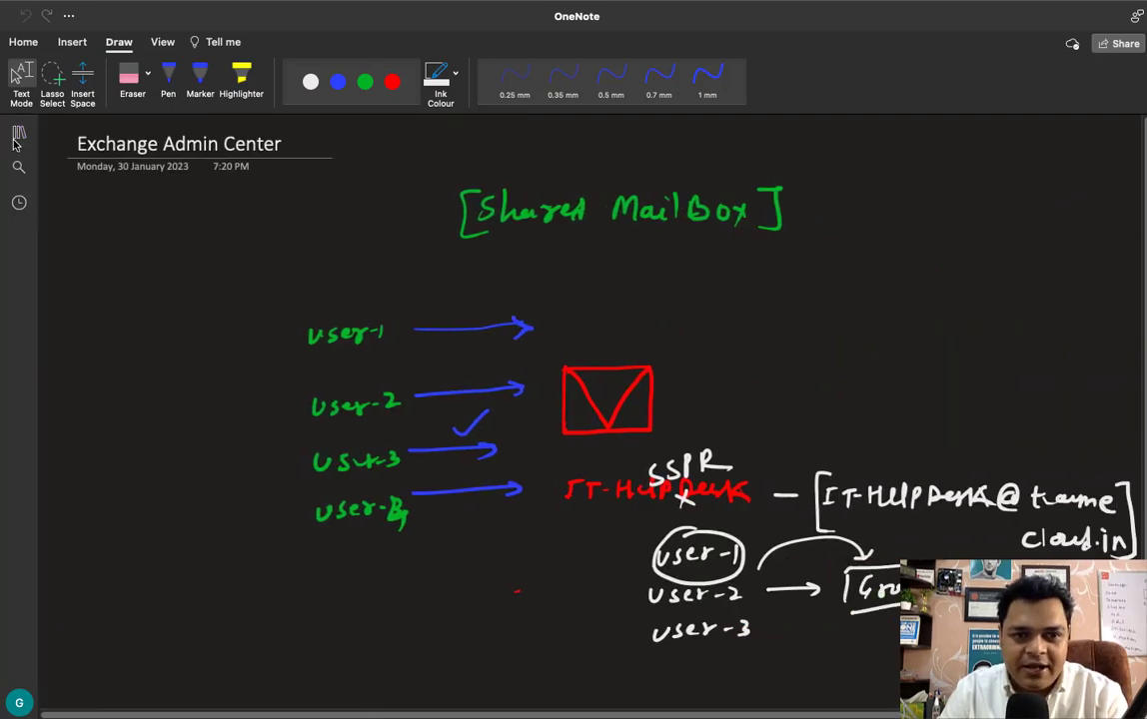
left_click(16, 136)
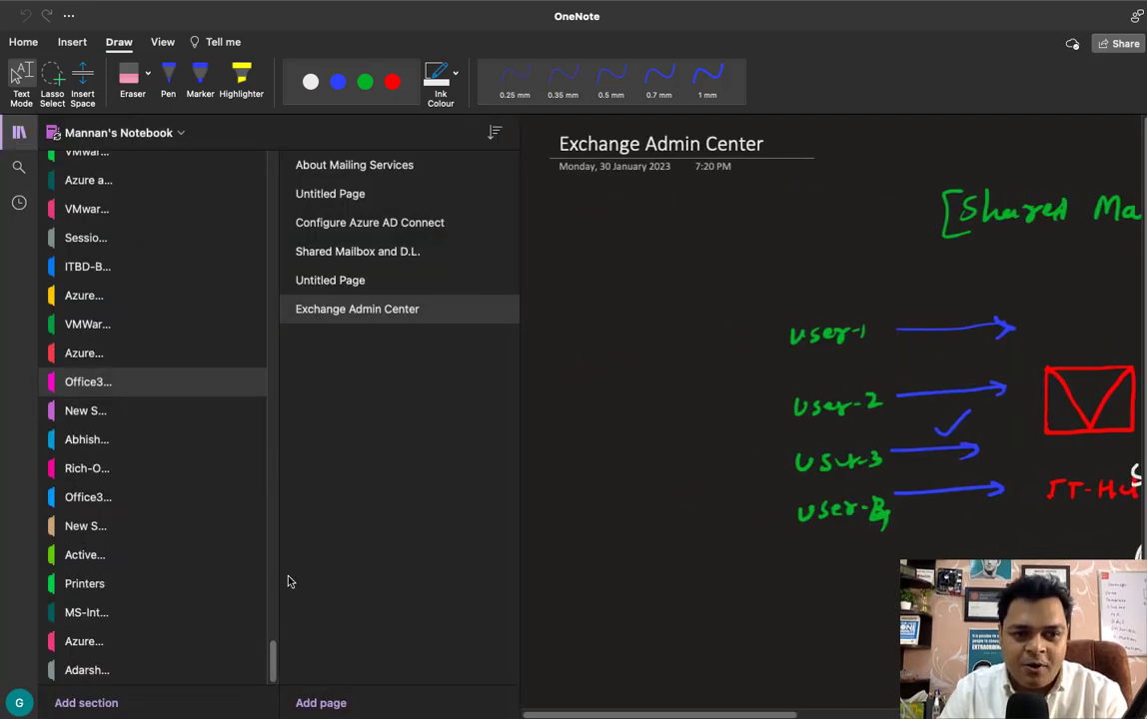
Add a new page to the section and title it 'Exchange Migration'.
left_click(326, 704)
right_click(341, 339)
left_click(382, 342)
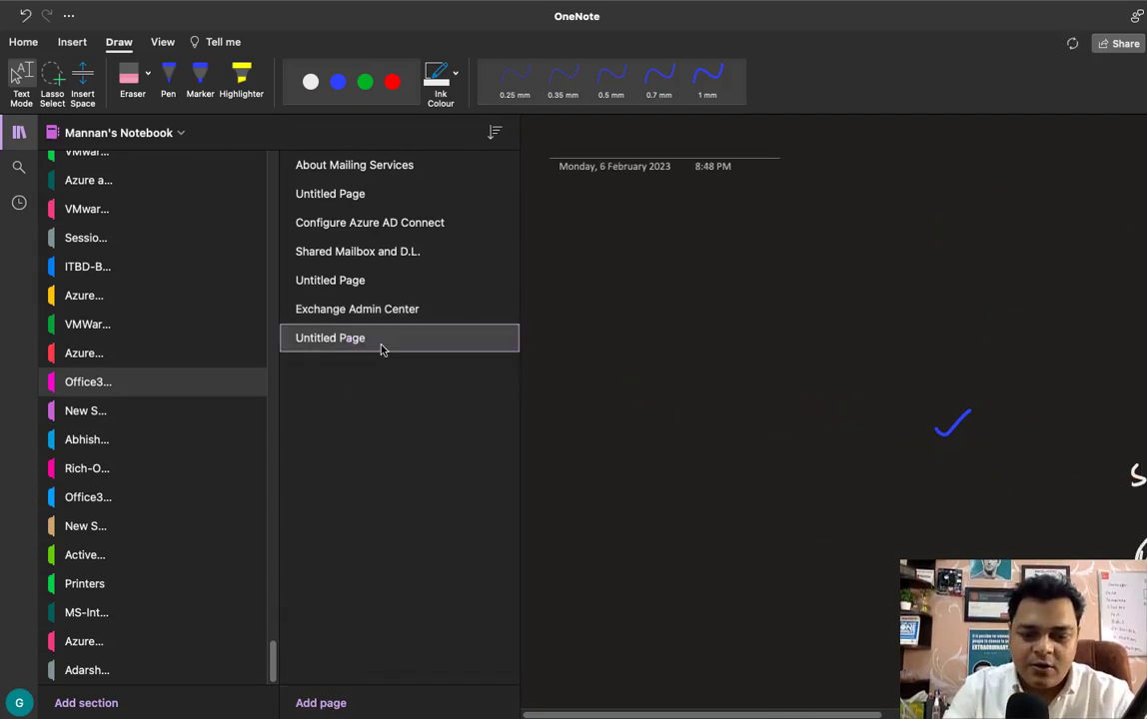
type("Exchange ")
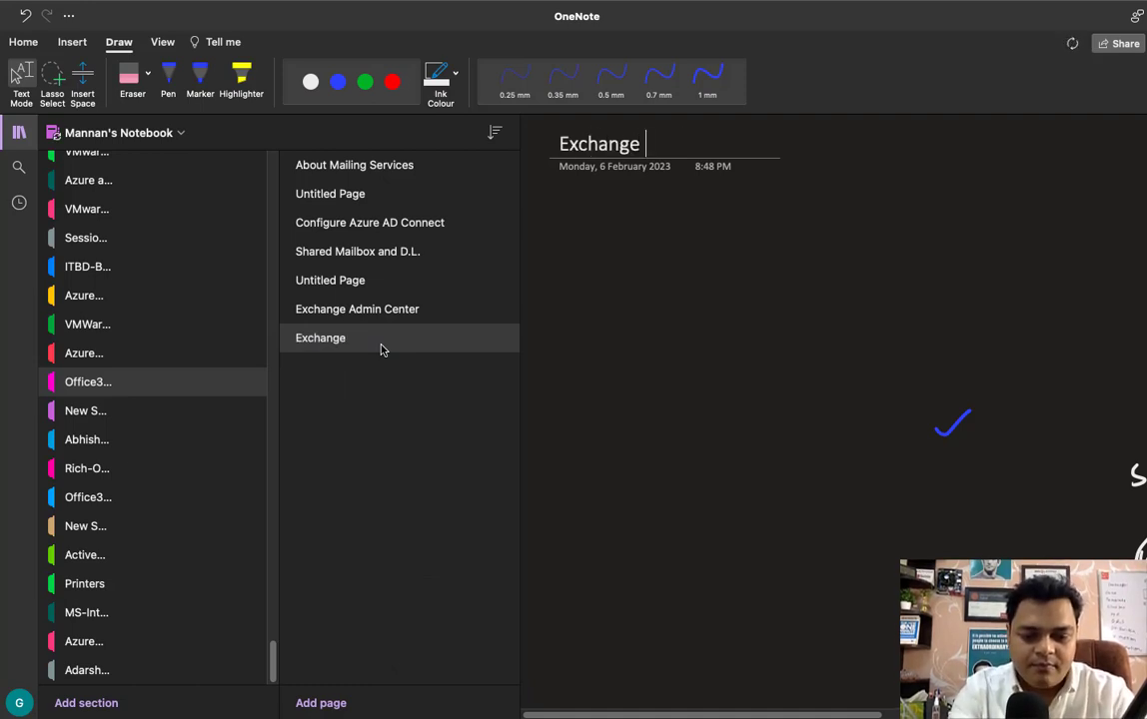
type("Migration")
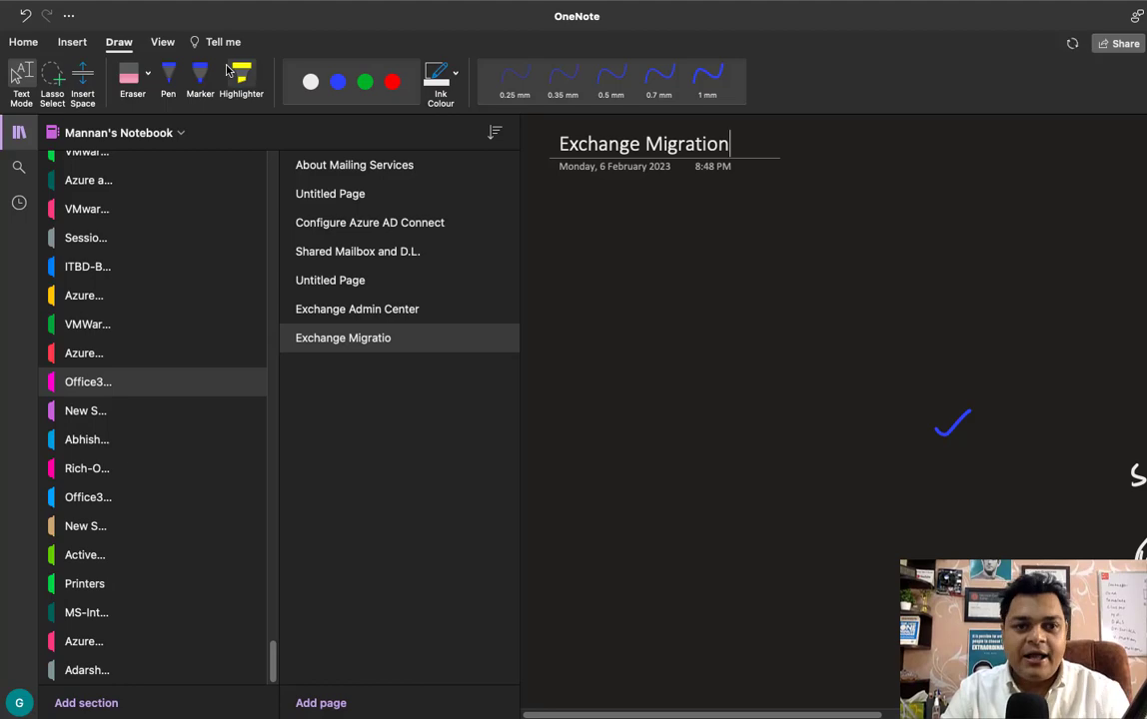
key("Return")
Restore the OneNote window to full screen and show the Draw tools.
key("ctrl+Left")
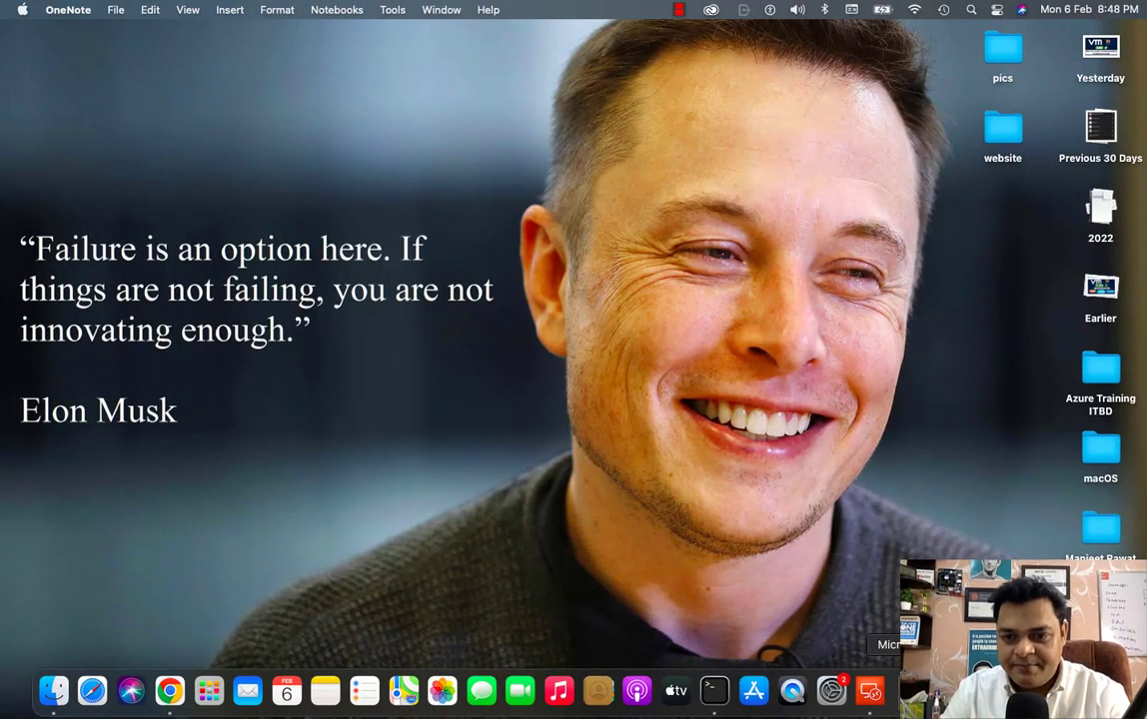
left_click(909, 691)
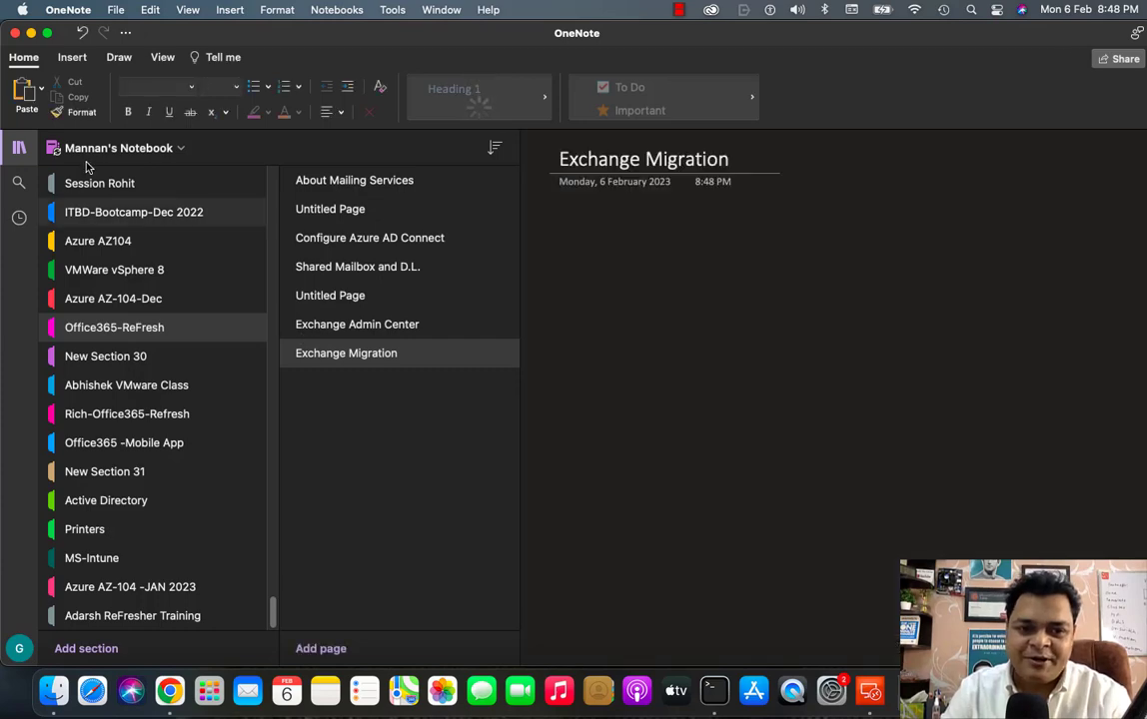
left_click(47, 33)
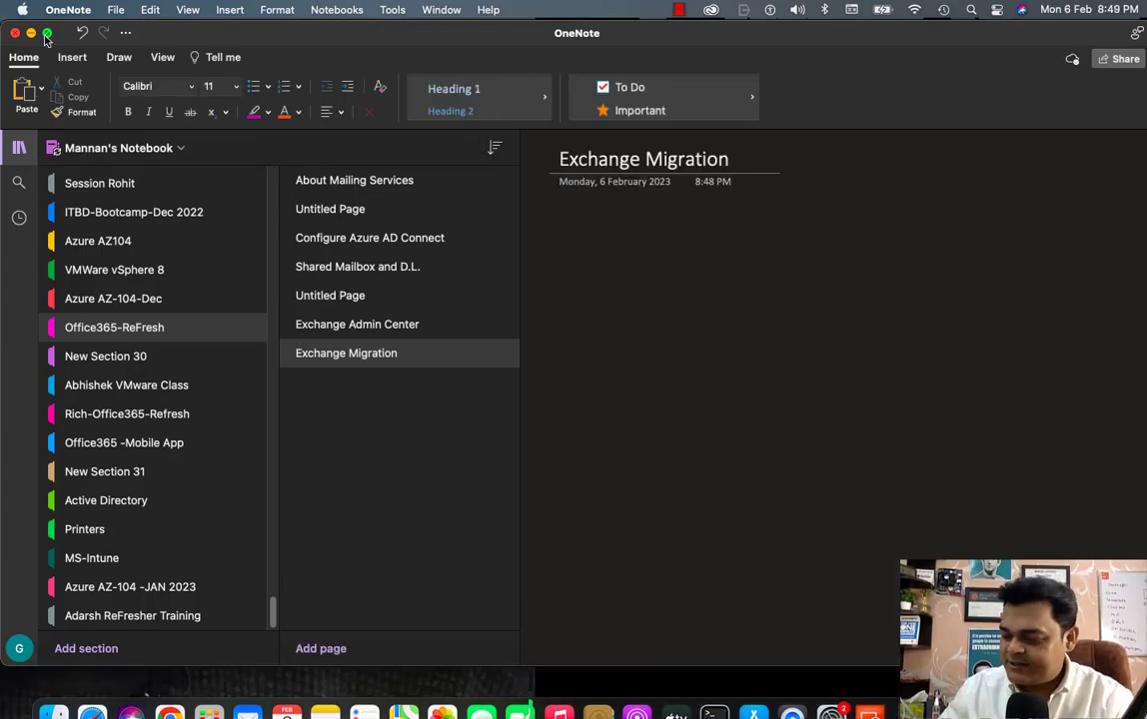
left_click(119, 42)
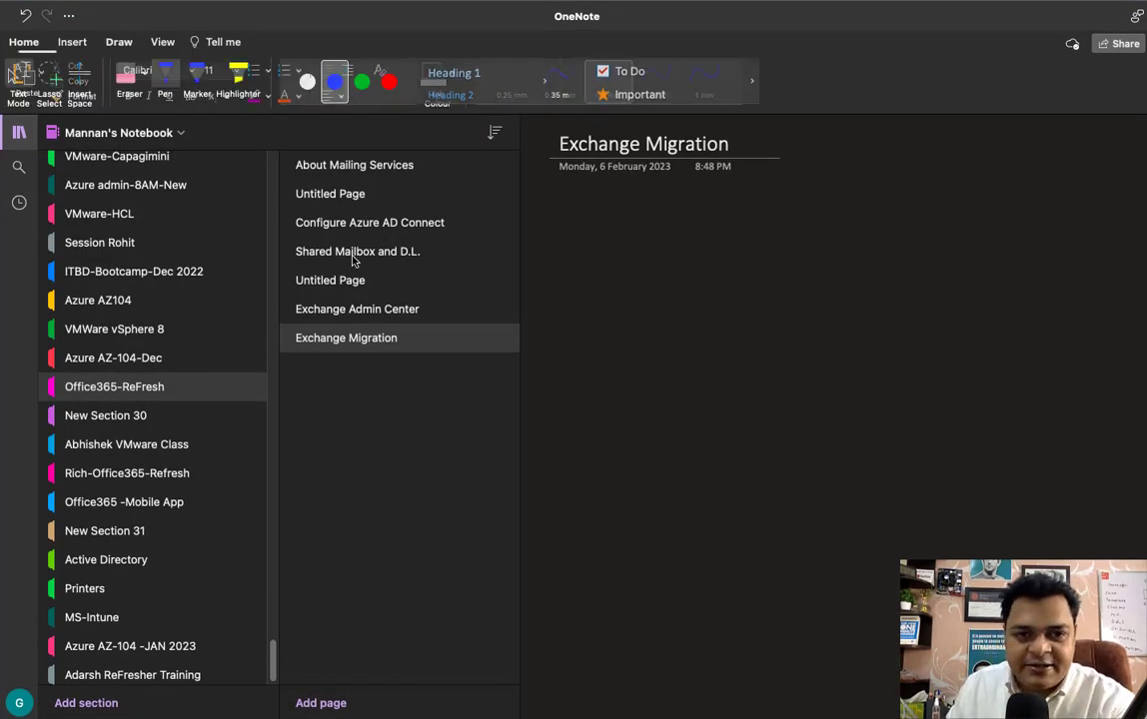
Hide the notebook panes and handwrite 'Remote' near the page top with a green pen.
left_click(19, 133)
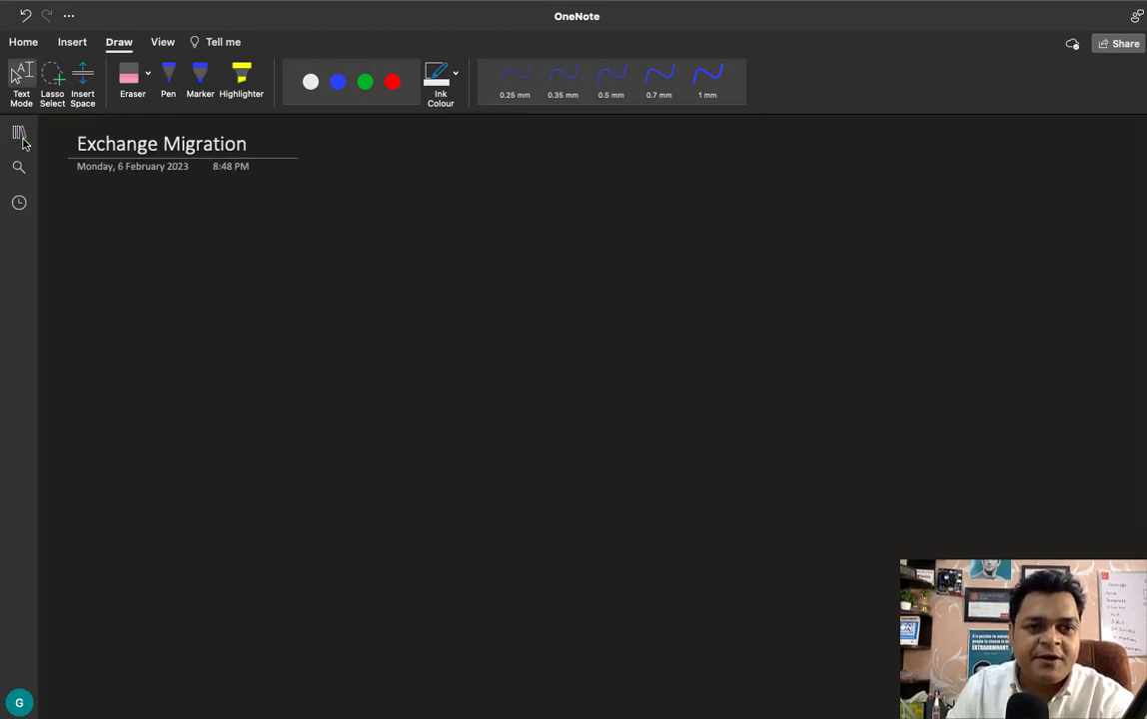
left_click(338, 82)
left_click(364, 82)
mouse_move(431, 217)
left_mouse_down()
mouse_move(440, 189)
mouse_move(512, 218)
mouse_move(517, 203)
left_mouse_up()
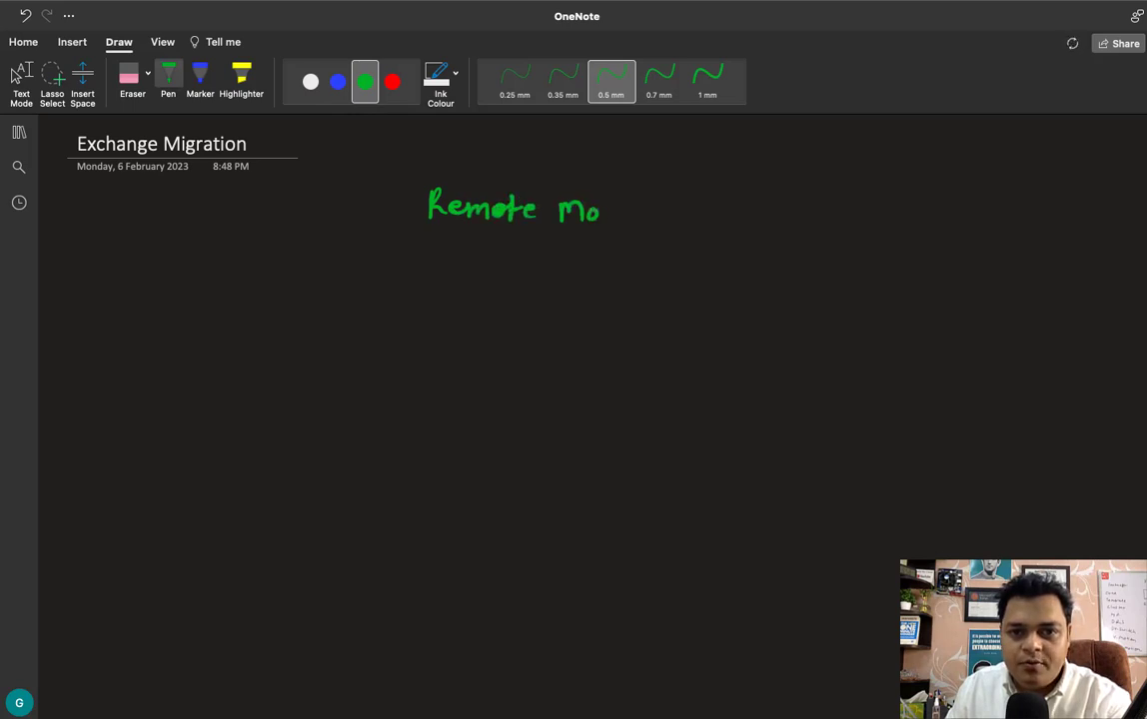
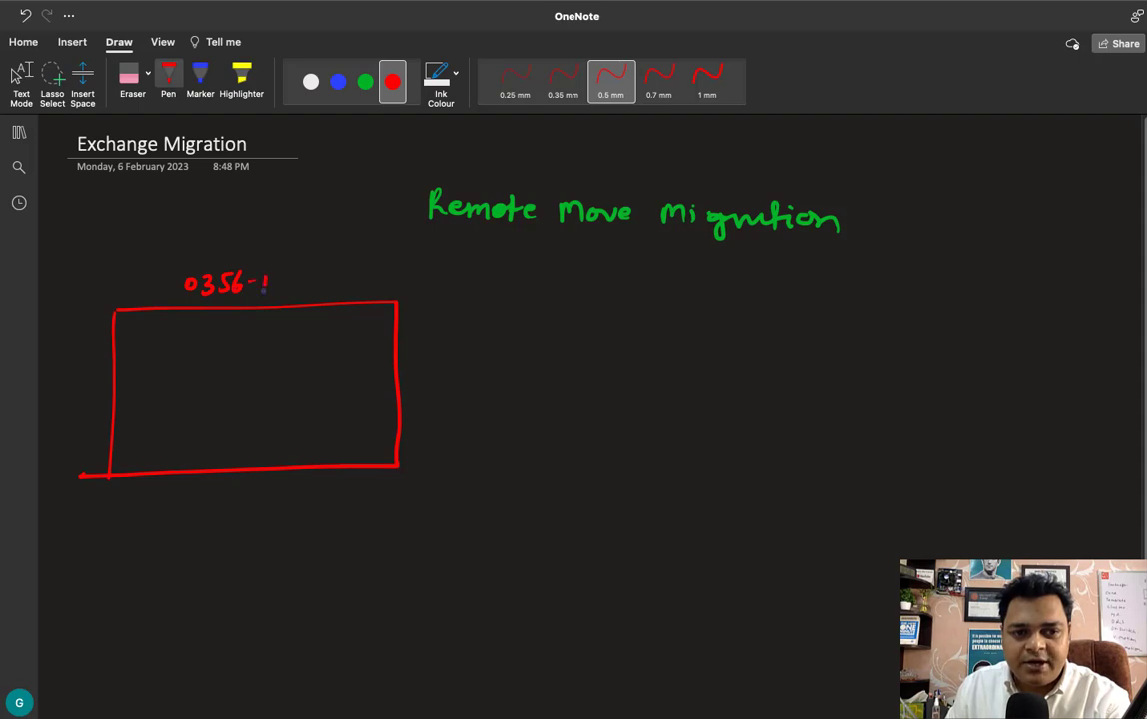
Finish writing the red '0356-Portal' label above the box.
mouse_move(266, 276)
left_mouse_down()
mouse_move(266, 287)
mouse_move(300, 274)
mouse_move(302, 287)
left_mouse_up()
left_click_drag(297, 276, 326, 287)
left_click_drag(334, 258, 337, 284)
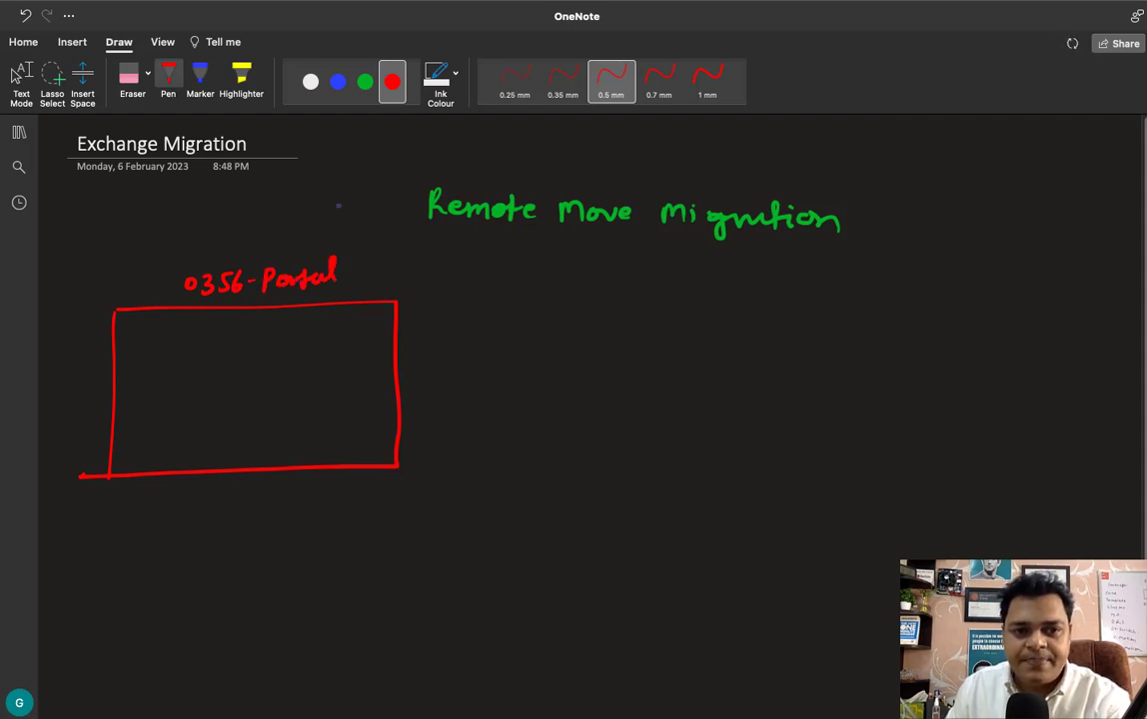
Draw two white server boxes on the right, each labelled 'Ex-Server'.
left_click(311, 81)
mouse_move(779, 308)
left_mouse_down()
mouse_move(815, 307)
mouse_move(780, 360)
mouse_move(797, 380)
left_mouse_up()
left_click(793, 338)
left_click_drag(788, 388, 818, 397)
left_click(829, 394)
mouse_move(818, 383)
left_mouse_down()
mouse_move(809, 397)
mouse_move(935, 380)
left_mouse_up()
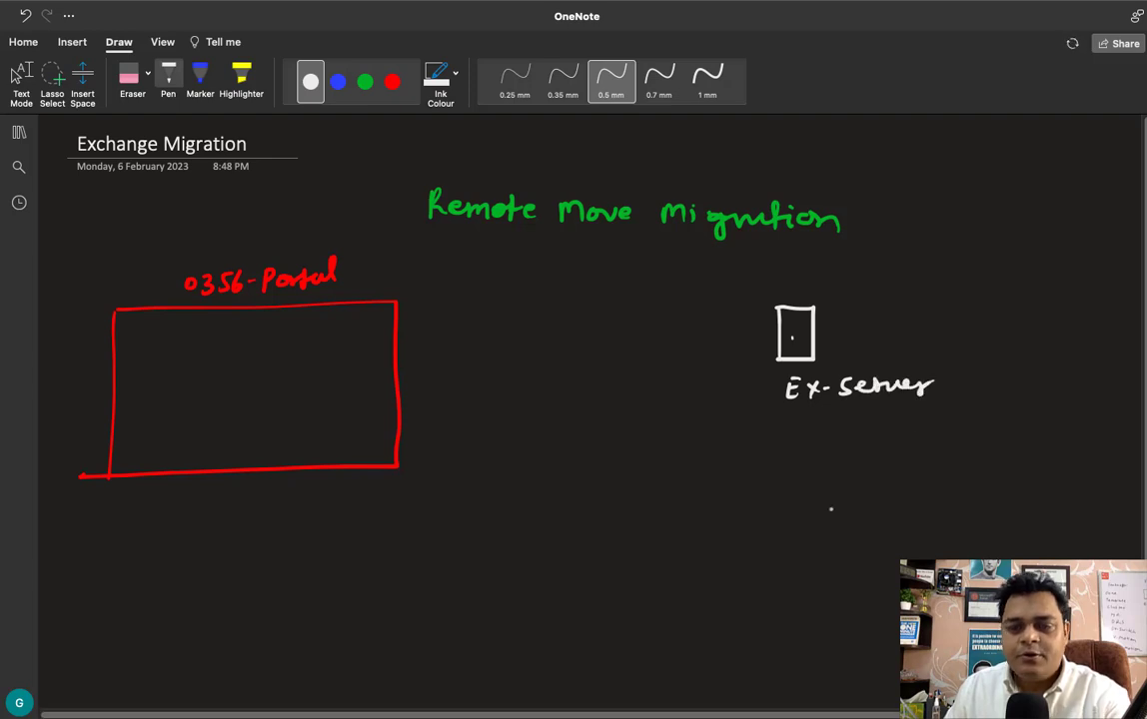
mouse_move(783, 525)
left_mouse_down()
mouse_move(783, 466)
mouse_move(825, 464)
mouse_move(786, 524)
mouse_move(803, 565)
left_mouse_up()
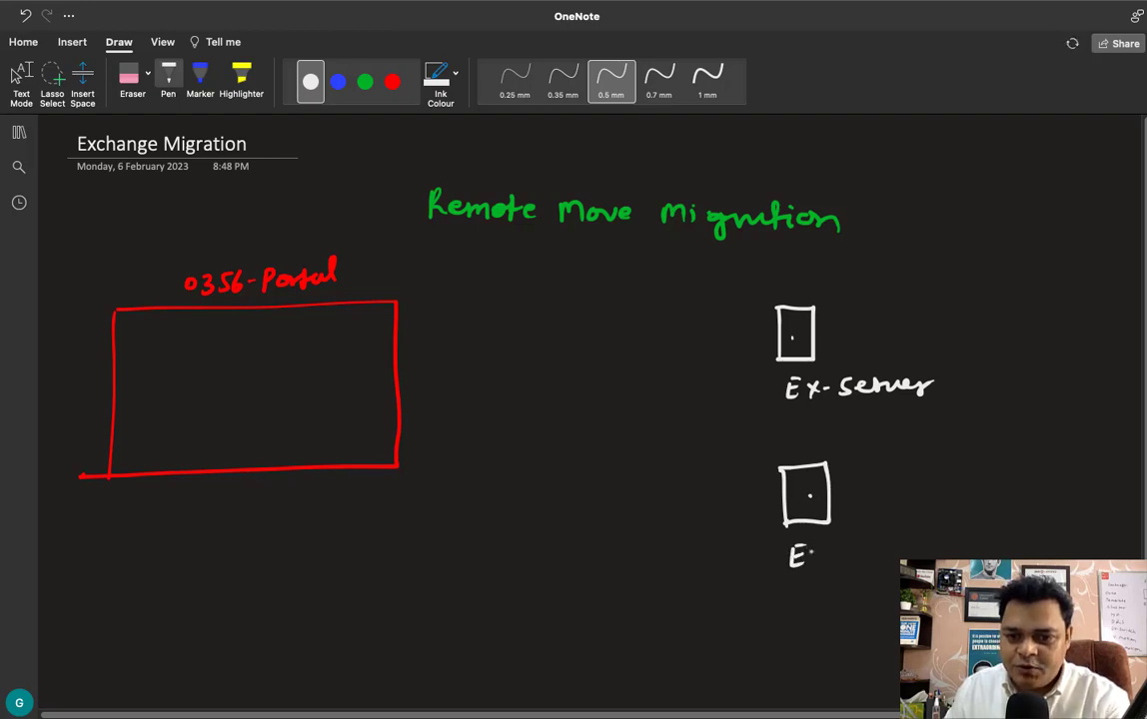
mouse_move(863, 548)
left_mouse_down()
mouse_move(850, 565)
mouse_move(879, 561)
left_mouse_up()
left_click_drag(885, 566, 909, 552)
left_click_drag(911, 560, 940, 551)
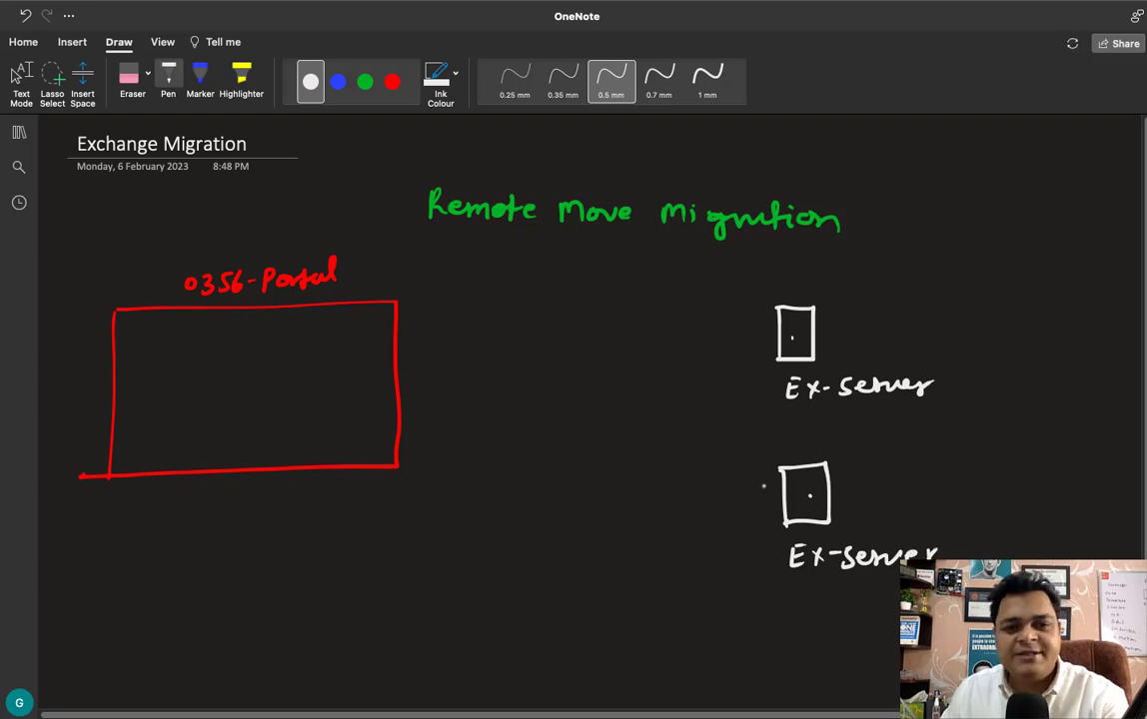
Draw a blue arrow beside the upper server and start the 'NOTE' heading.
left_click(337, 81)
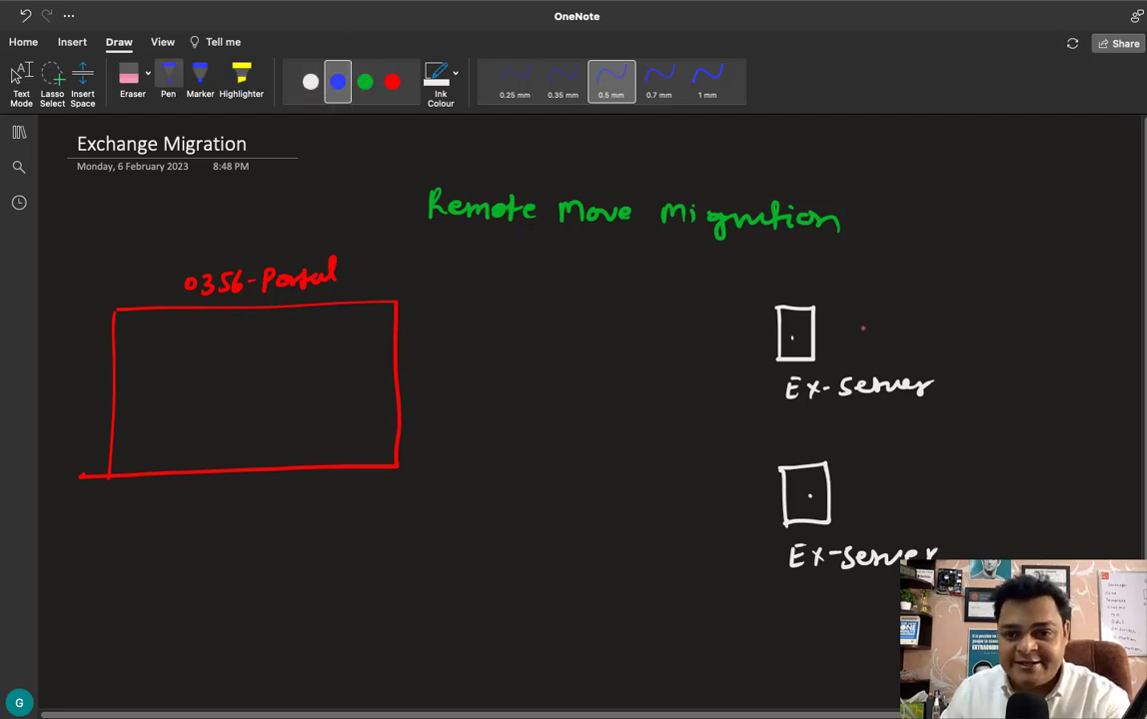
left_click_drag(859, 328, 897, 328)
left_click_drag(904, 263, 984, 271)
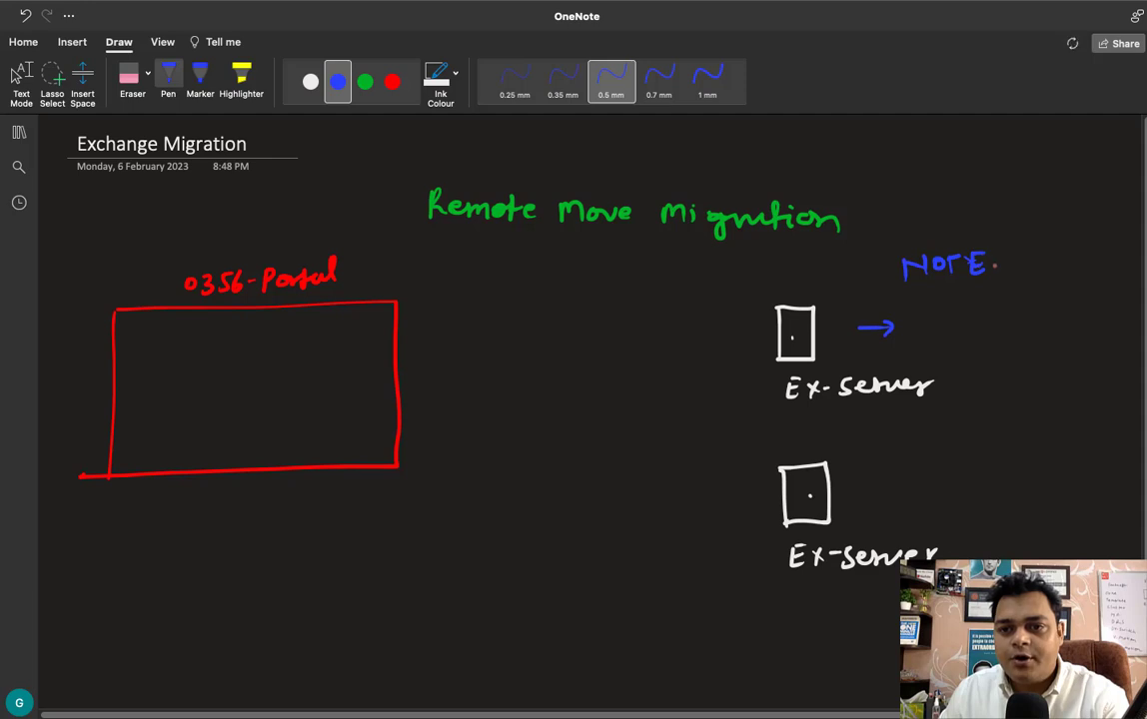
Write '2010 Ex-server' in green under the note.
left_click(365, 81)
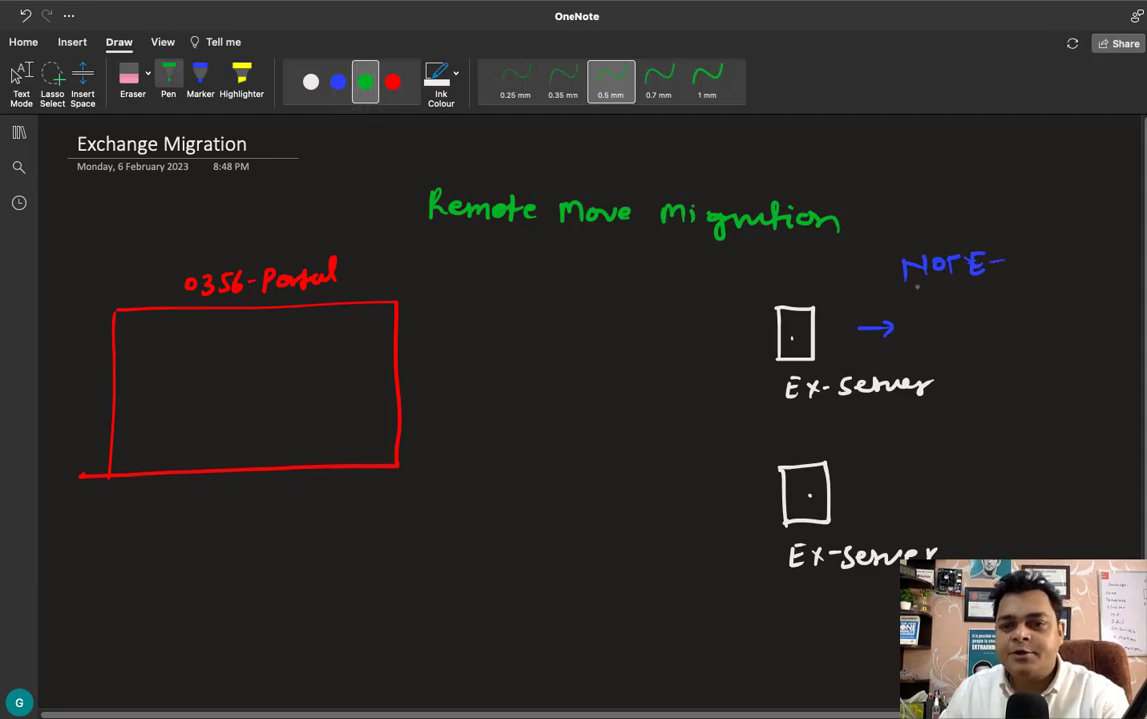
left_click_drag(938, 304, 956, 320)
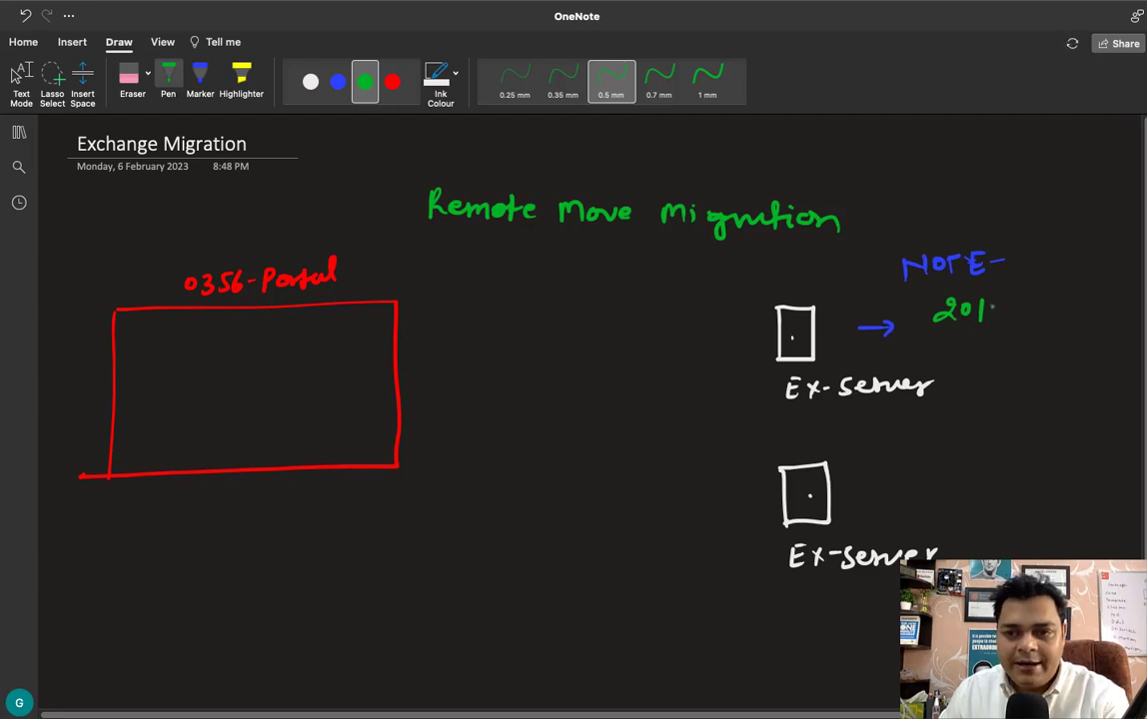
left_click_drag(1000, 304, 1002, 318)
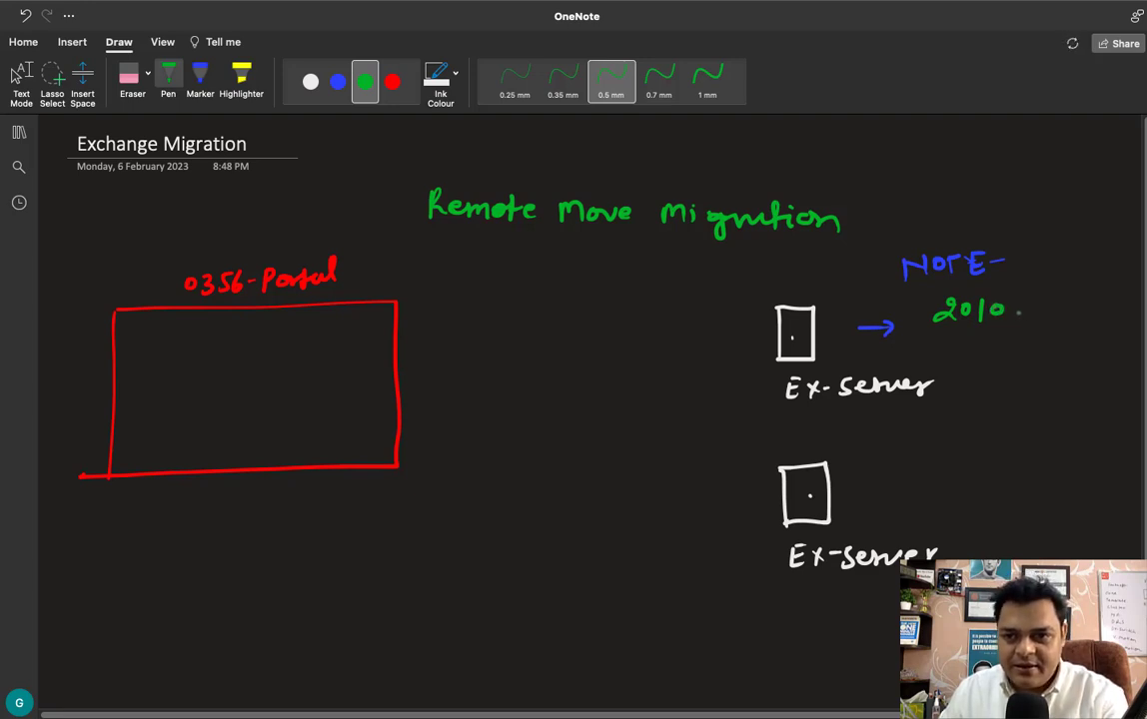
left_click_drag(1025, 304, 1025, 319)
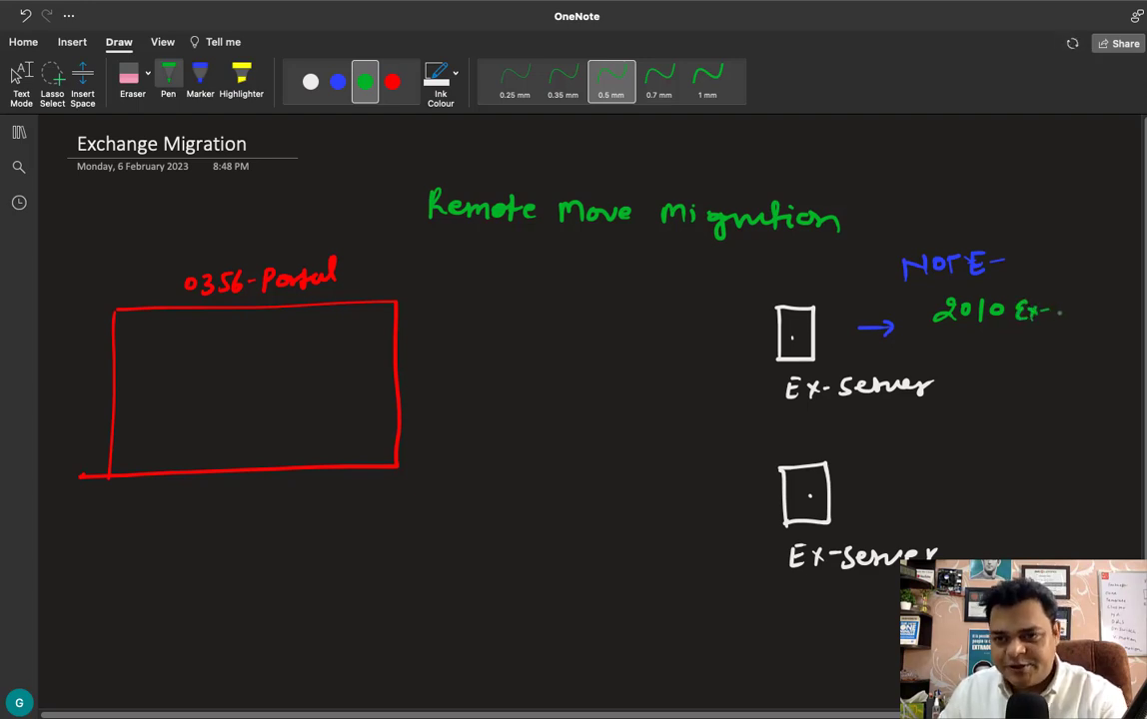
left_click_drag(1039, 308, 1124, 310)
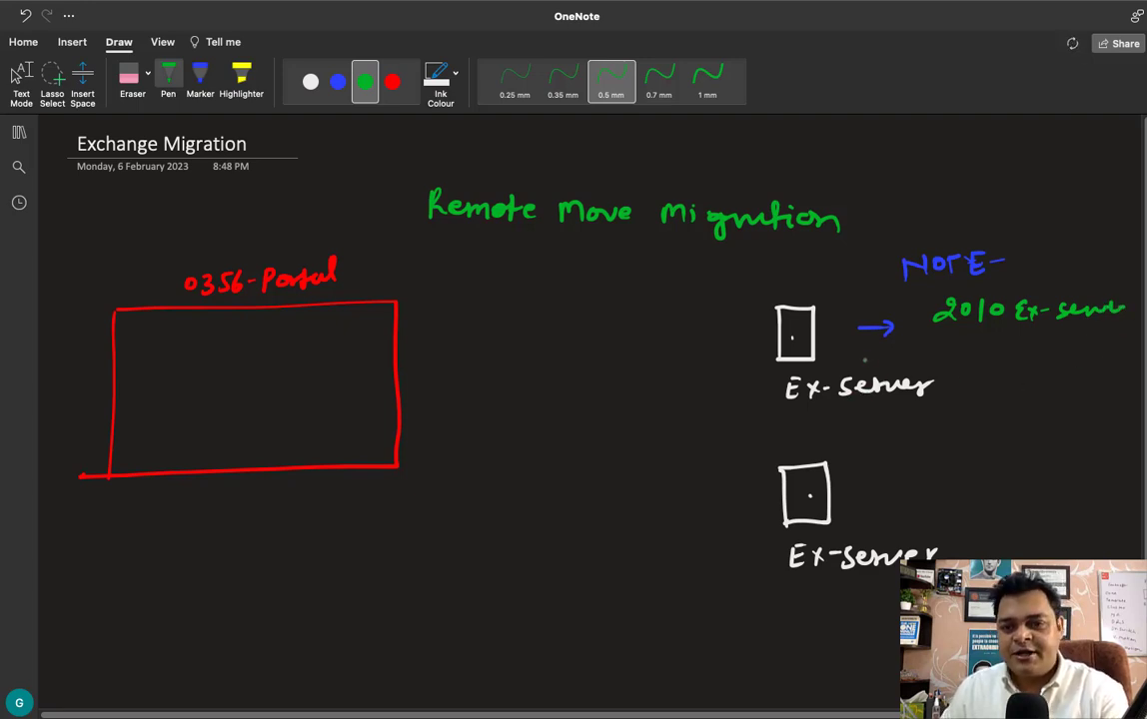
Draw a green arrow below the blue one and write '50 mail Box'.
mouse_move(865, 360)
left_mouse_down()
mouse_move(957, 353)
mouse_move(1075, 370)
left_mouse_up()
left_click(1021, 366)
left_click_drag(1075, 353, 1063, 370)
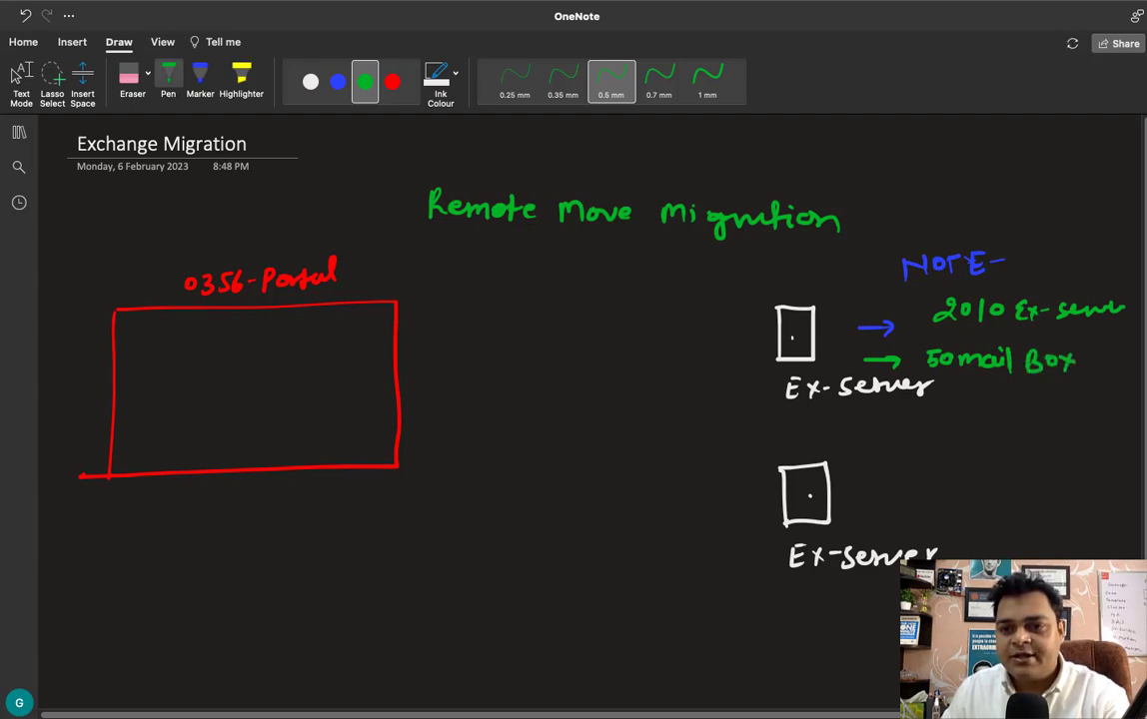
Bracket and tick the Remote Move Migration heading, and arrow a mailbox into the 0356-Portal box.
mouse_move(435, 180)
left_mouse_down()
mouse_move(415, 181)
mouse_move(432, 228)
left_mouse_up()
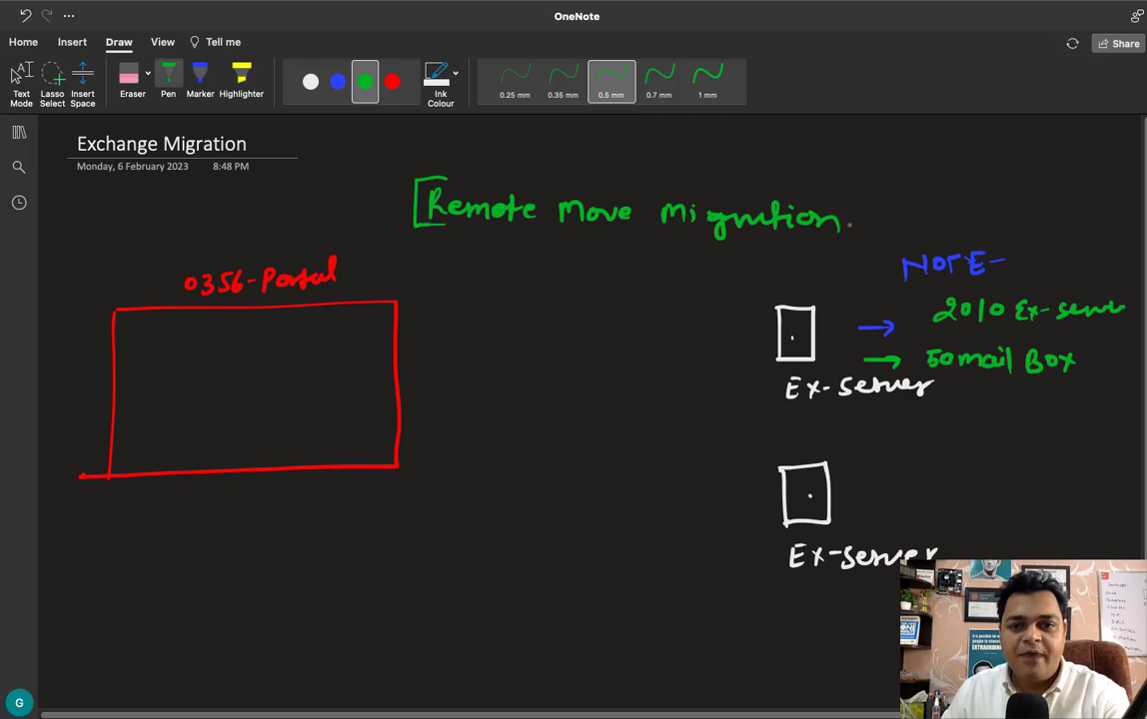
mouse_move(847, 190)
left_mouse_down()
mouse_move(858, 190)
mouse_move(847, 241)
left_mouse_up()
mouse_move(912, 361)
left_mouse_down()
mouse_move(723, 263)
mouse_move(340, 337)
mouse_move(290, 363)
left_mouse_up()
mouse_move(202, 374)
left_mouse_down()
mouse_move(202, 401)
mouse_move(242, 398)
mouse_move(202, 402)
mouse_move(240, 398)
mouse_move(244, 376)
left_mouse_up()
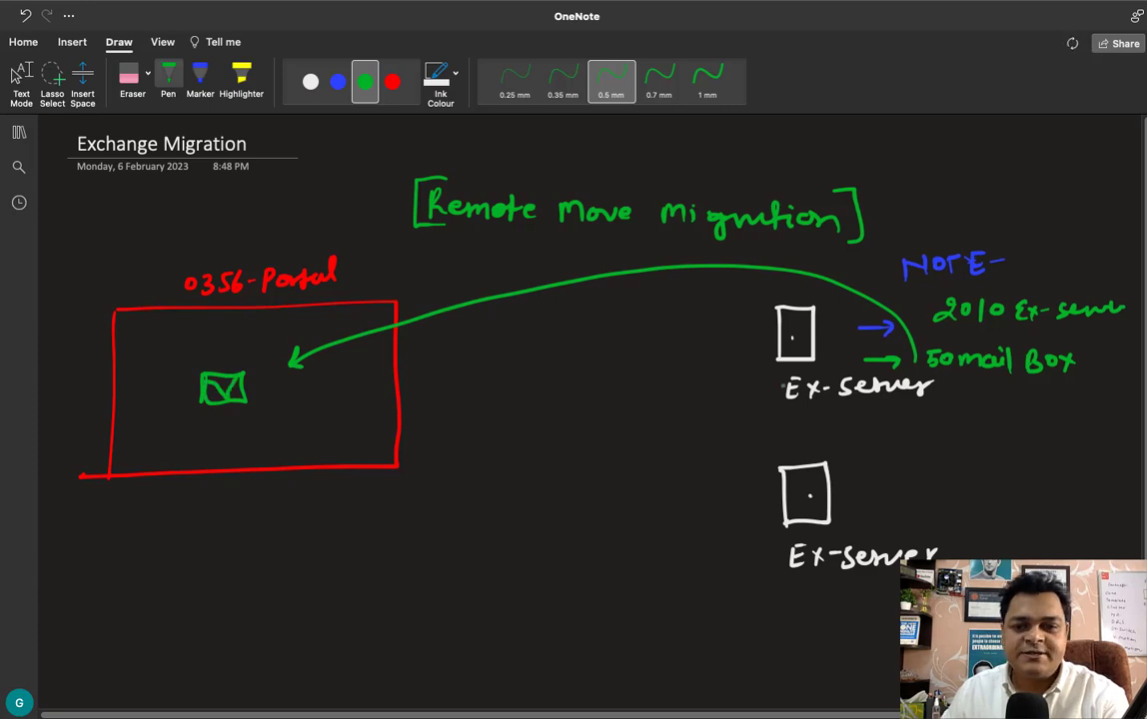
mouse_move(998, 391)
left_mouse_down()
mouse_move(997, 409)
mouse_move(1027, 410)
mouse_move(997, 410)
left_mouse_up()
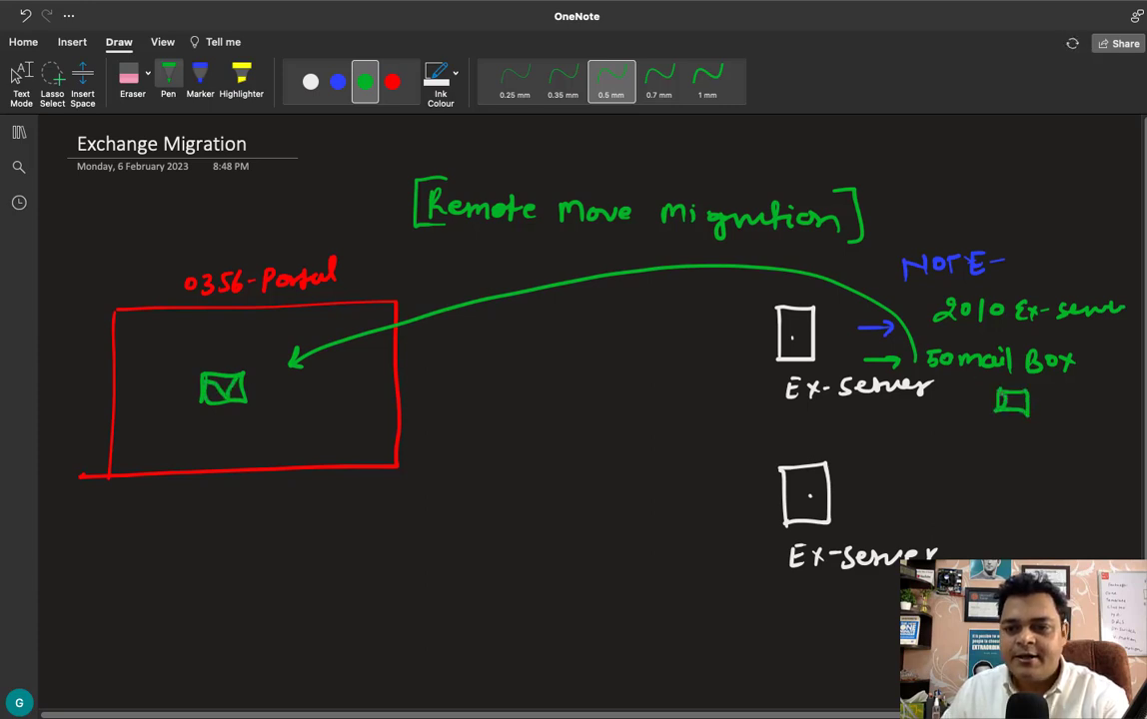
left_click_drag(518, 183, 548, 172)
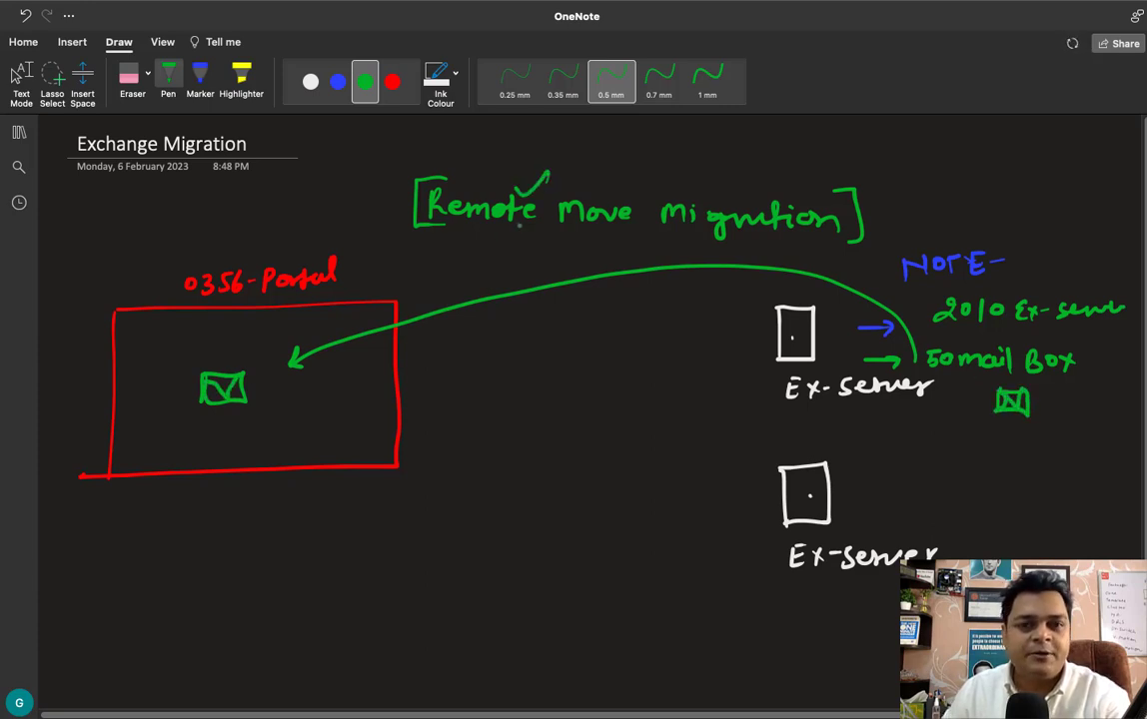
left_click(392, 80)
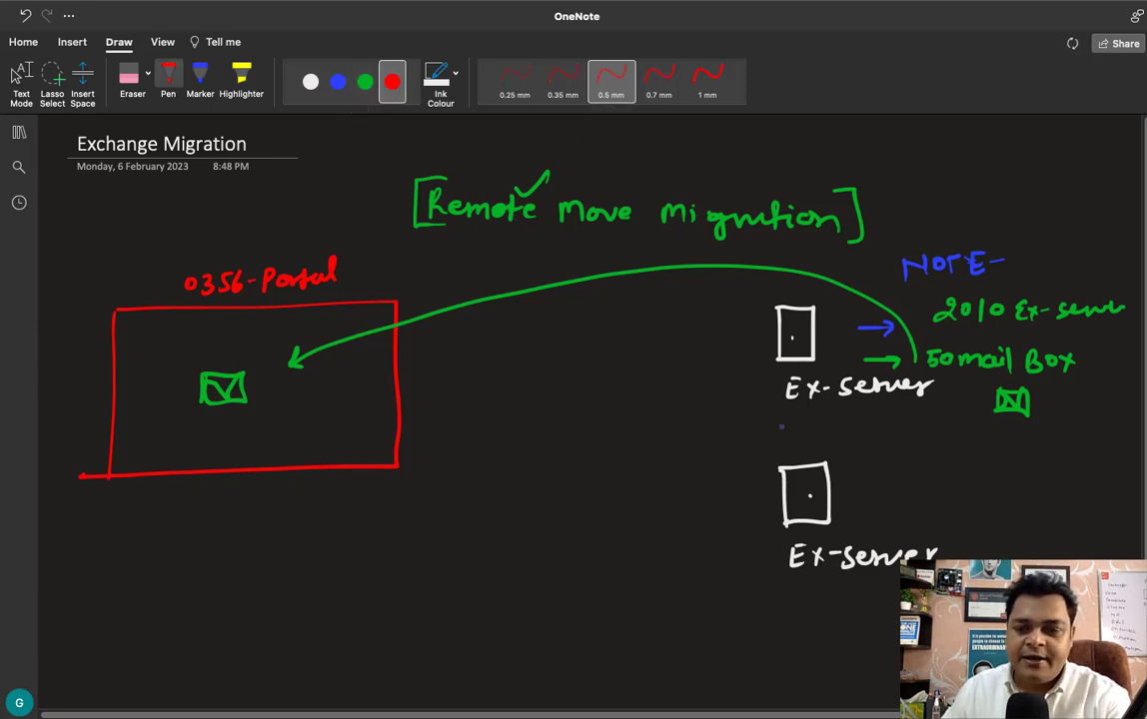
Write a bracketed red 'Staged migration' label below the lower server.
scroll(764, 578, "down", 3)
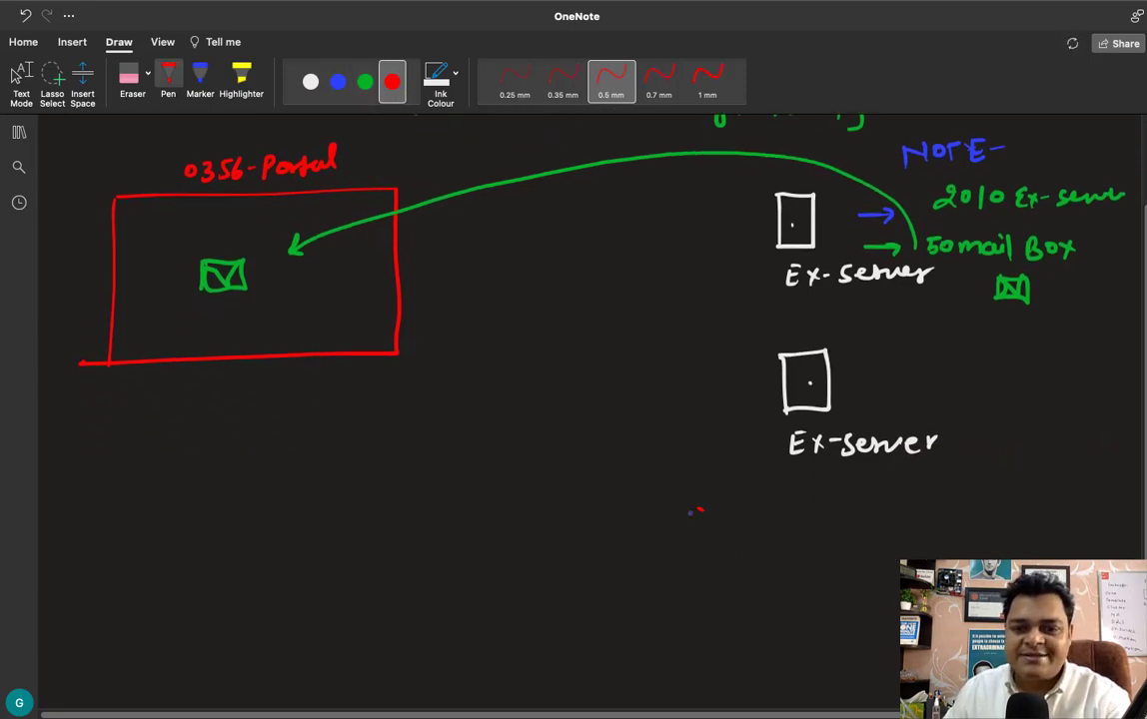
mouse_move(699, 511)
left_mouse_down()
mouse_move(679, 528)
mouse_move(741, 528)
mouse_move(743, 541)
left_mouse_up()
mouse_move(761, 520)
left_mouse_down()
mouse_move(854, 521)
mouse_move(875, 540)
mouse_move(896, 513)
left_mouse_up()
left_click_drag(906, 513, 918, 527)
mouse_move(927, 514)
left_mouse_down()
mouse_move(928, 526)
mouse_move(943, 511)
mouse_move(968, 525)
mouse_move(986, 505)
mouse_move(970, 530)
left_mouse_up()
left_click_drag(675, 496, 676, 537)
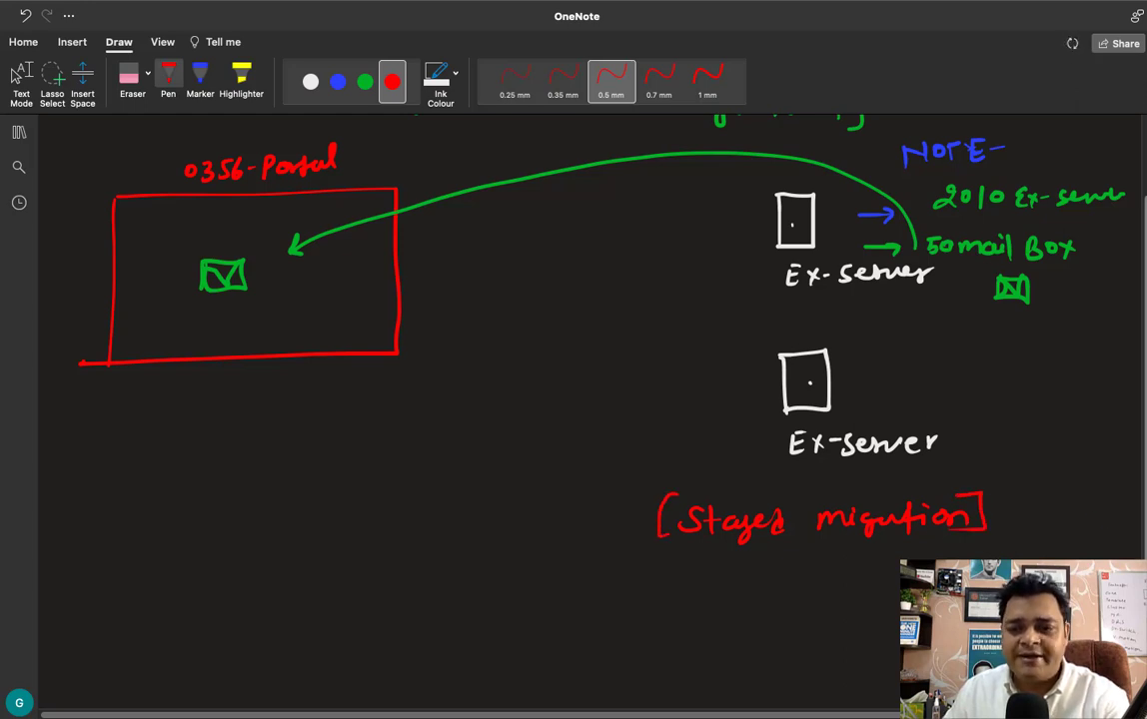
Draw a blue server box labelled 'Ex-server 2003, 2007' below the label.
scroll(660, 389, "down", 2)
left_click(338, 82)
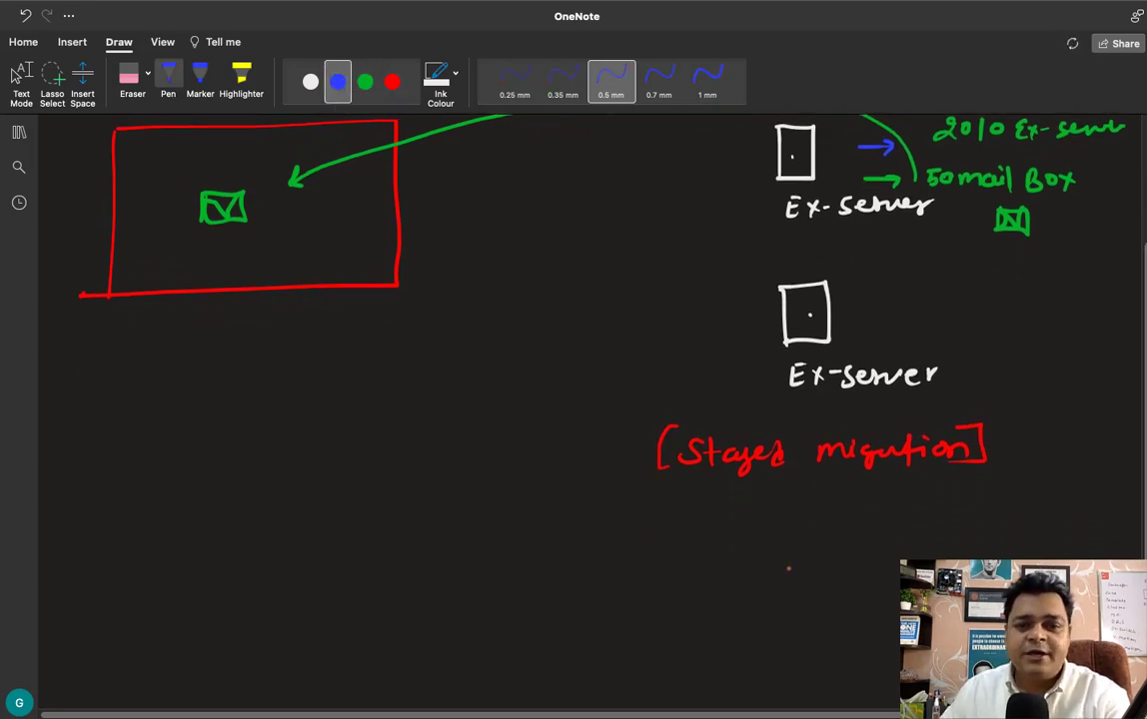
mouse_move(800, 535)
left_mouse_down()
mouse_move(846, 533)
mouse_move(798, 583)
left_mouse_up()
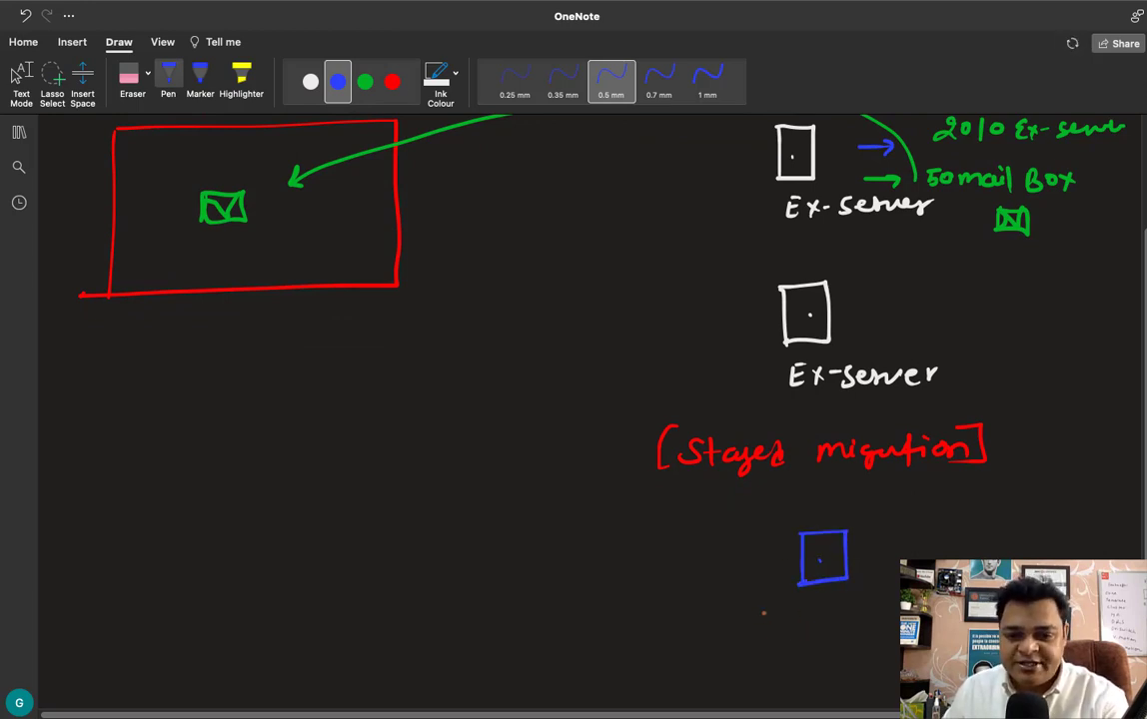
mouse_move(764, 612)
left_mouse_down()
mouse_move(765, 629)
mouse_move(898, 618)
left_mouse_up()
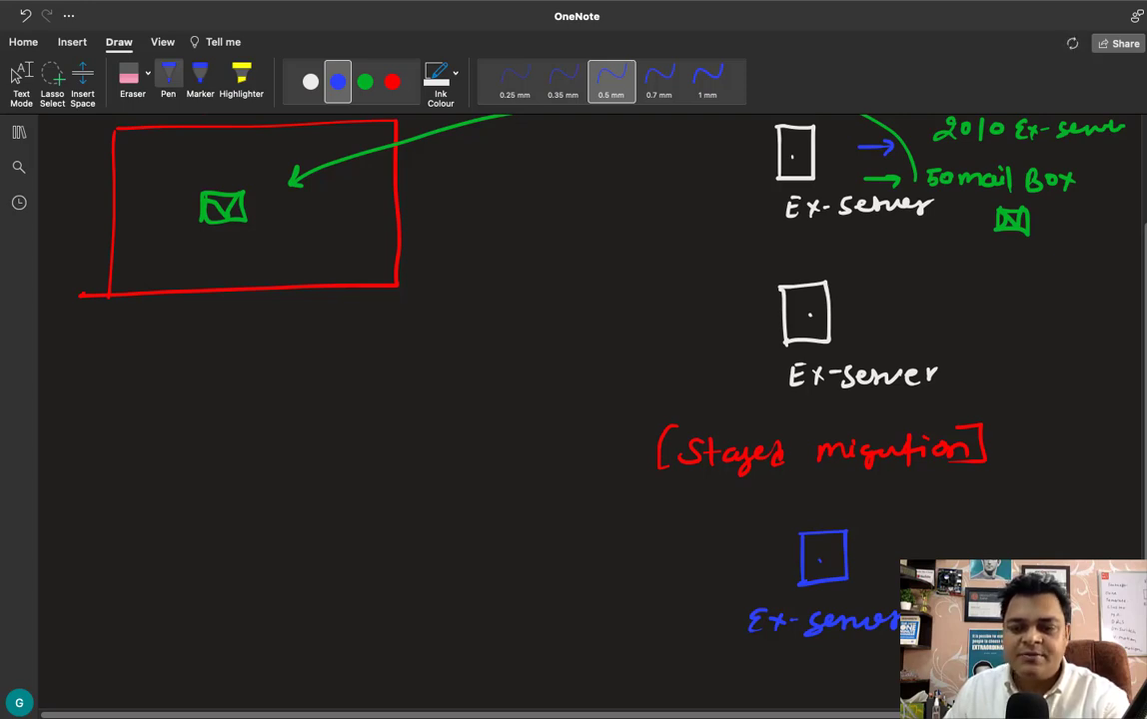
Draw a green arrow from the blue server into the portal box.
left_click(364, 82)
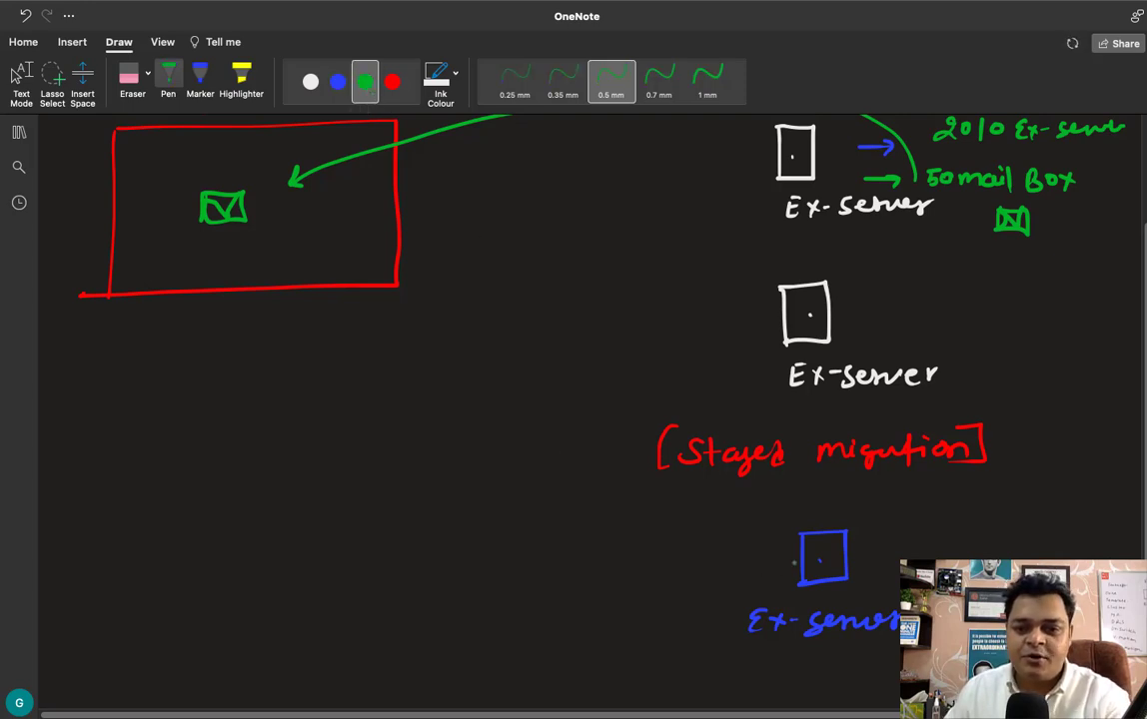
mouse_move(799, 570)
left_mouse_down()
mouse_move(516, 442)
mouse_move(309, 248)
mouse_move(328, 246)
left_mouse_up()
left_click_drag(857, 553, 885, 552)
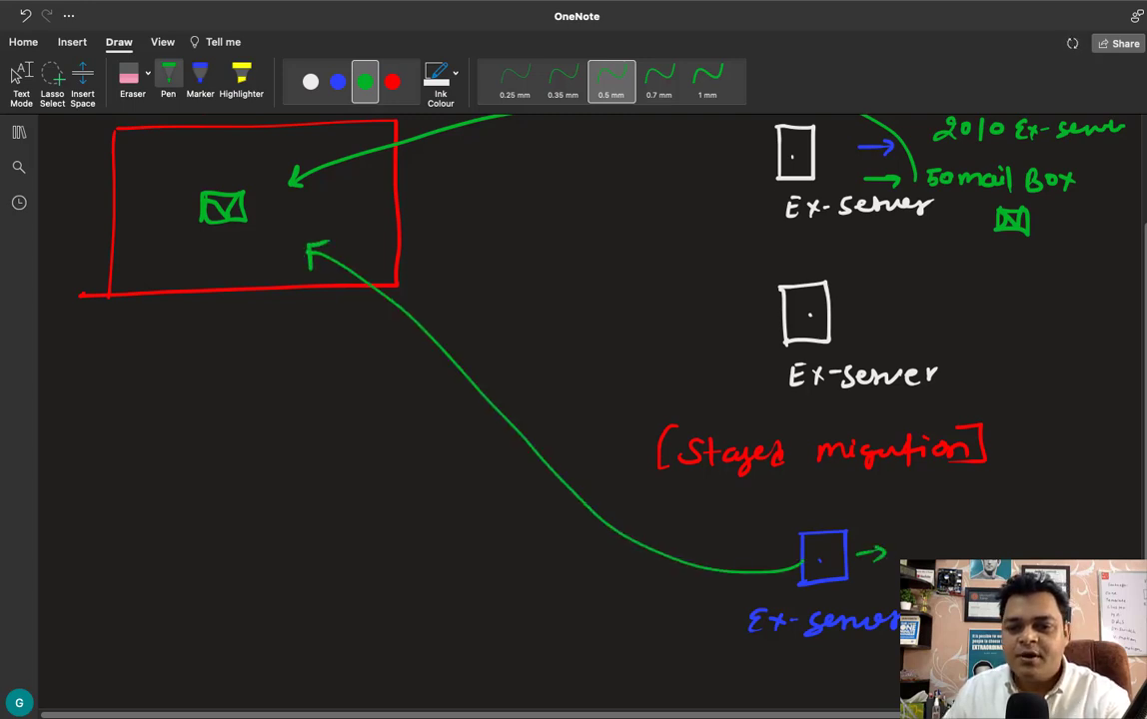
Exit inking and switch over to the Exchange admin center.
key("Escape")
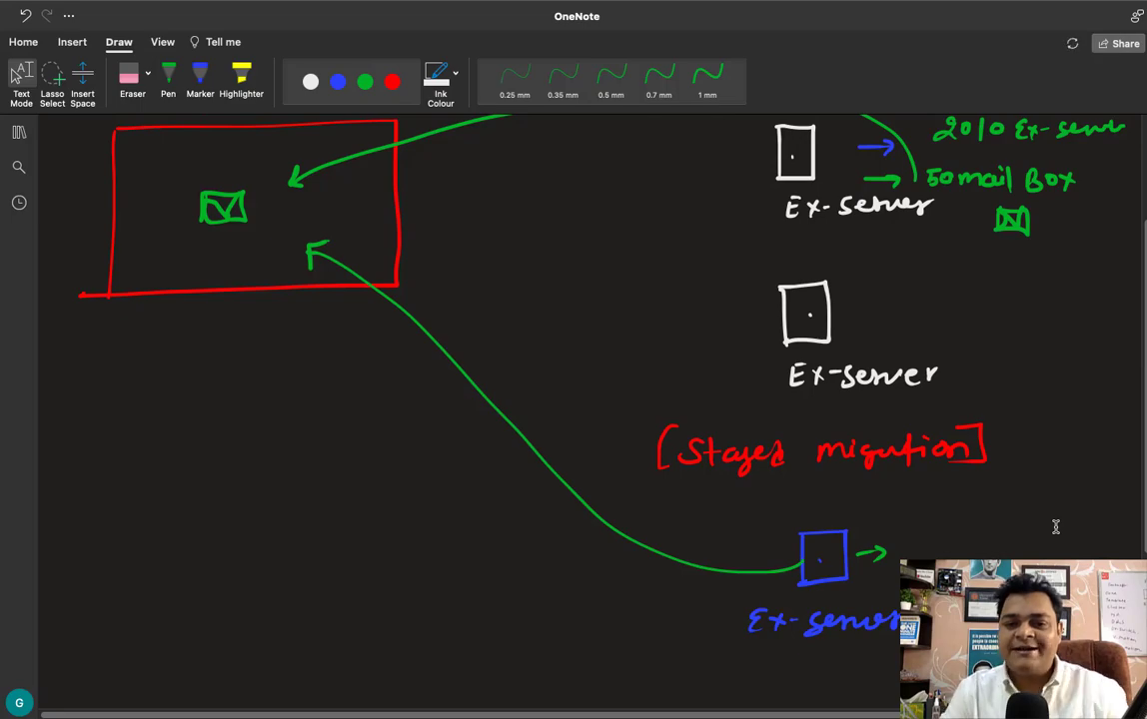
scroll(1055, 527, "right", 3)
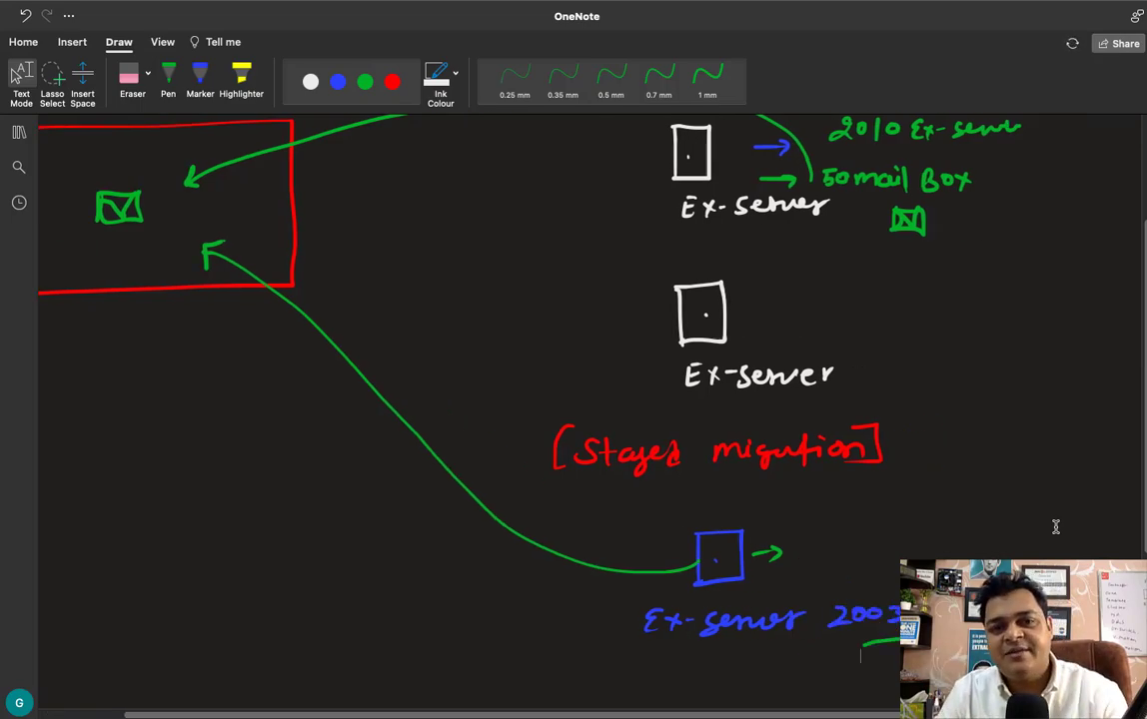
scroll(1055, 527, "right", 3)
key("ctrl+Right")
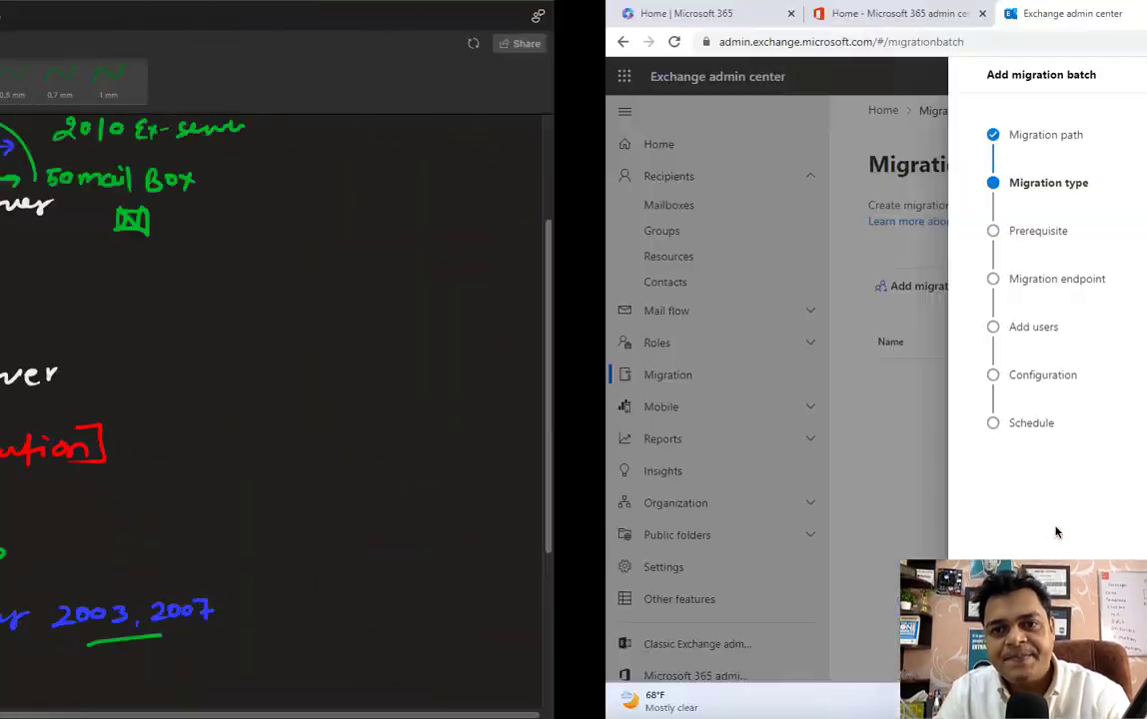
Try Cutover migration as the batch type and highlight its Exchange Server 2003 note.
left_click(789, 331)
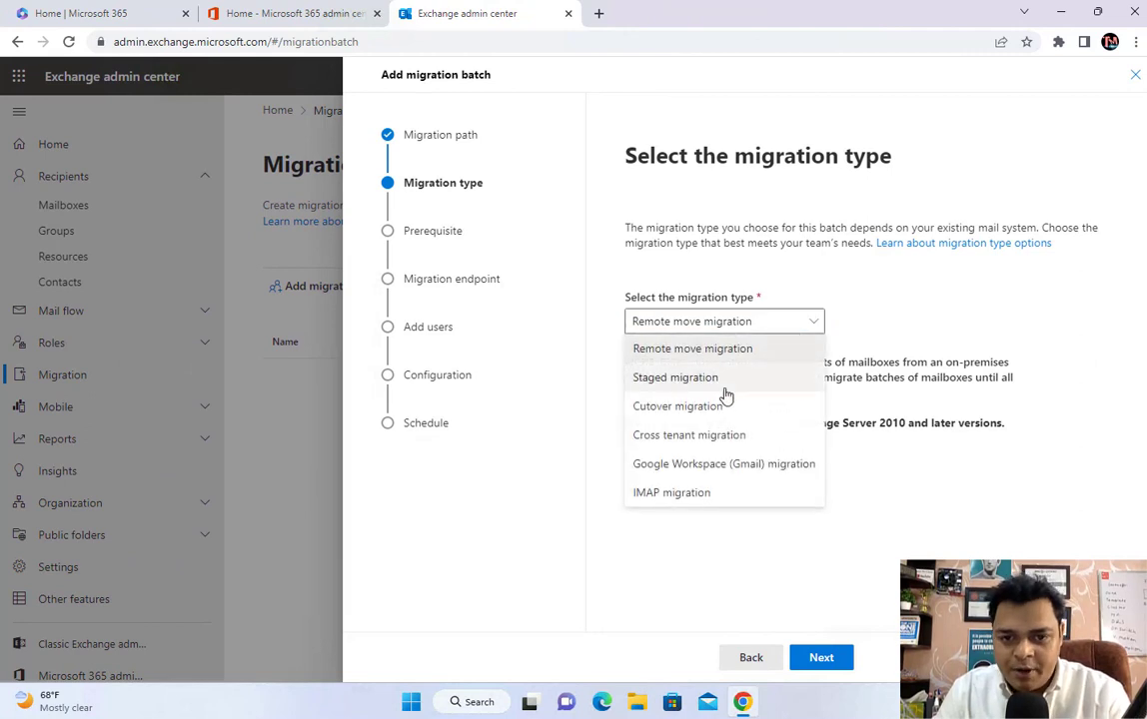
left_click(690, 407)
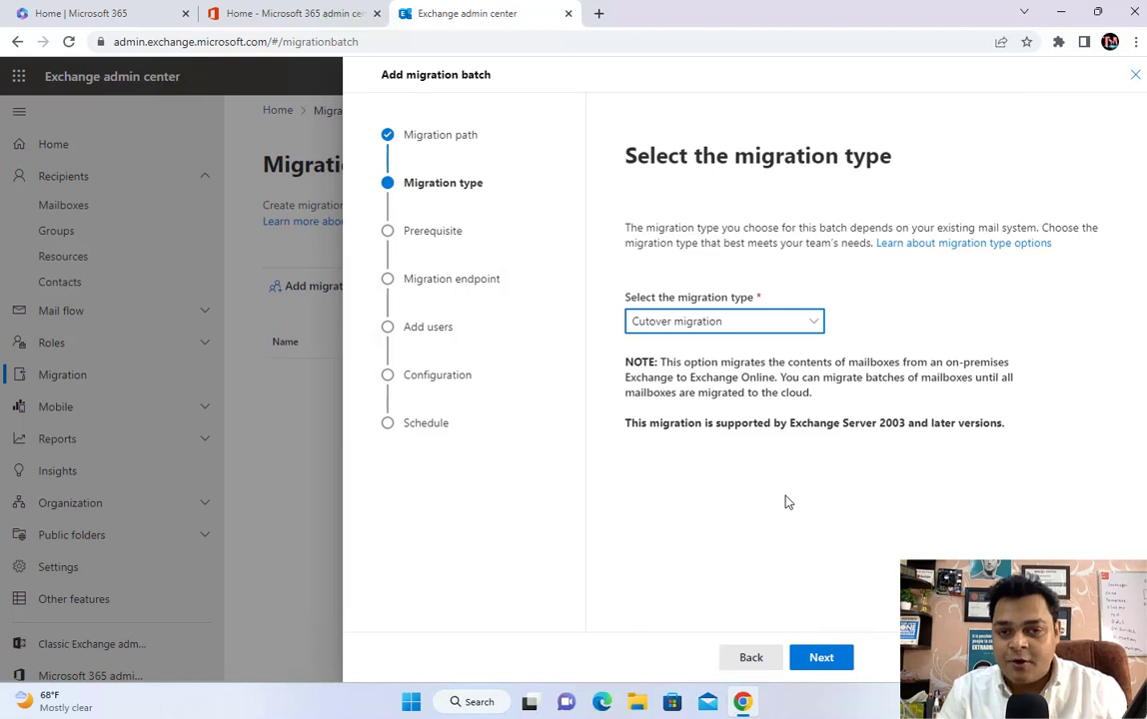
left_click_drag(877, 425, 912, 427)
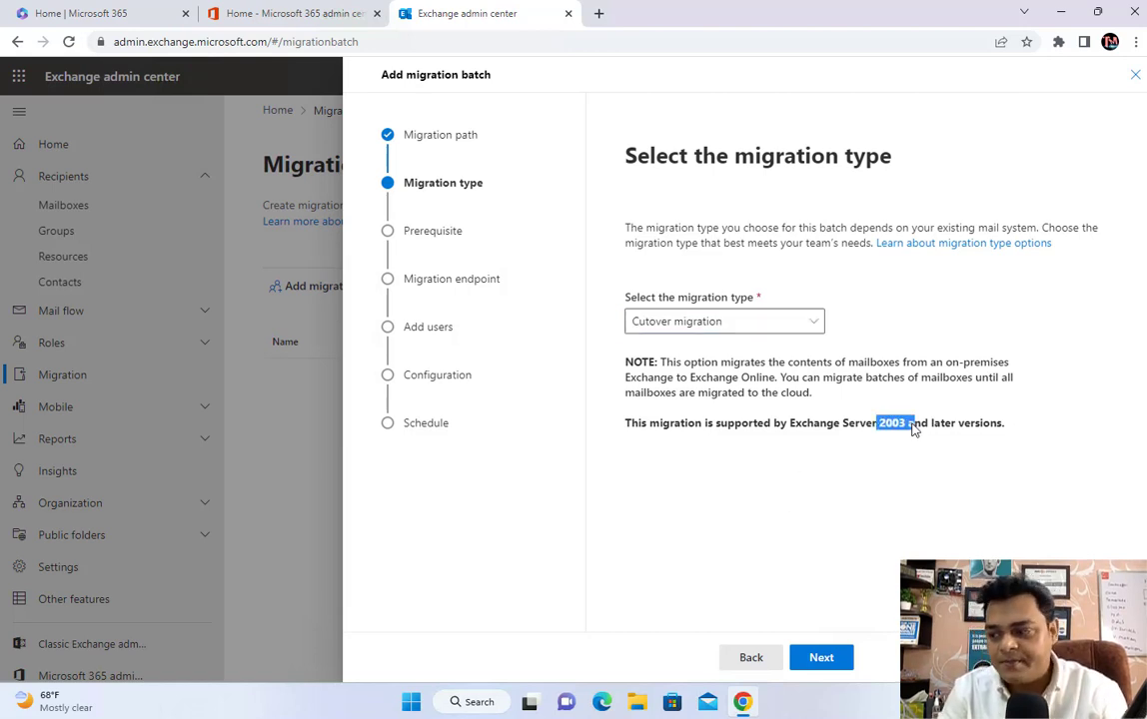
Briefly switch to another window, then return and choose Cross tenant migration.
key("ctrl+Left")
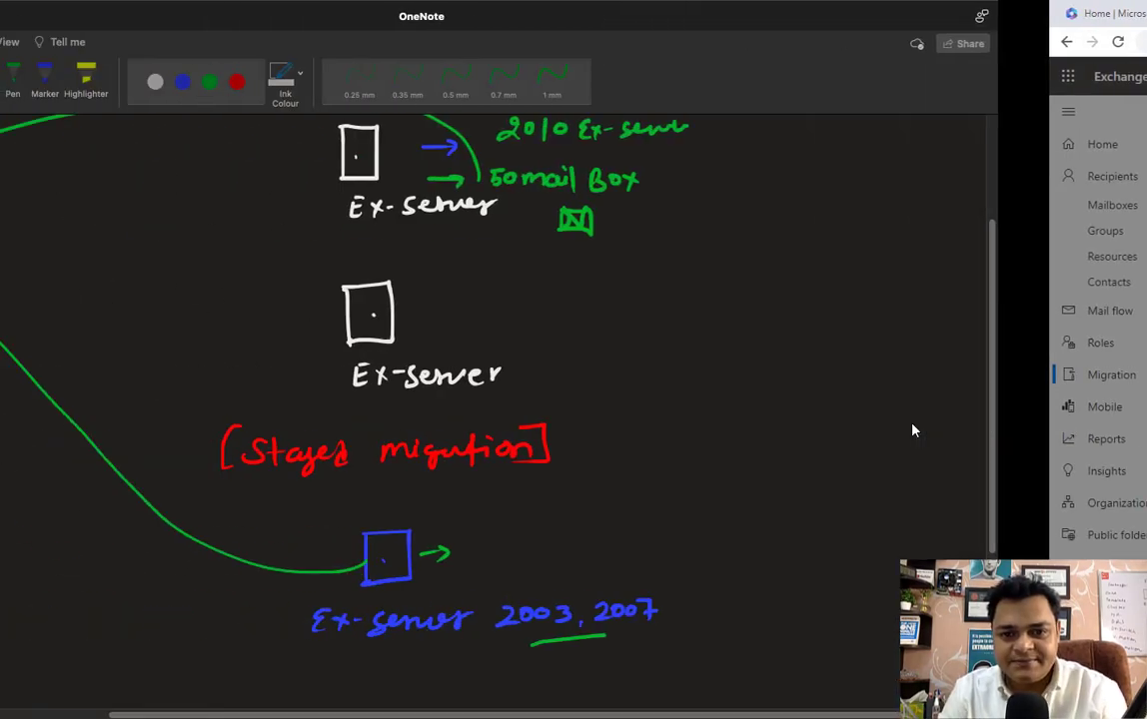
key("ctrl+Left")
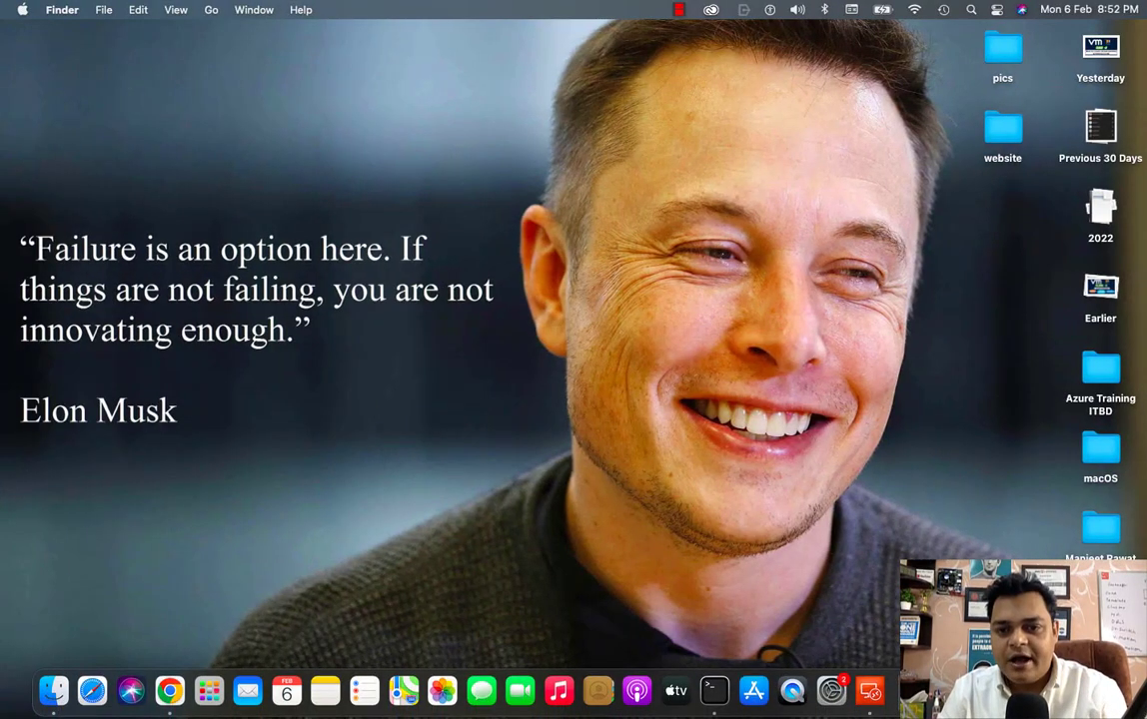
right_click(871, 690)
left_click(1001, 517)
key("ctrl+Right")
key("ctrl+Right")
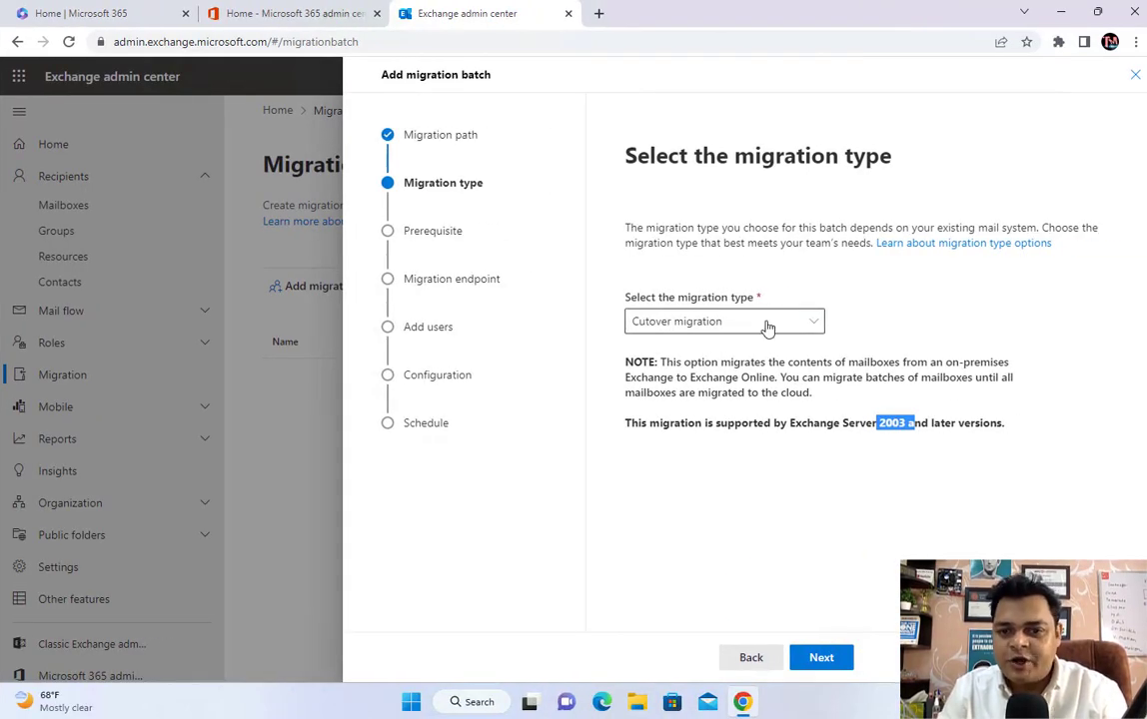
left_click(768, 328)
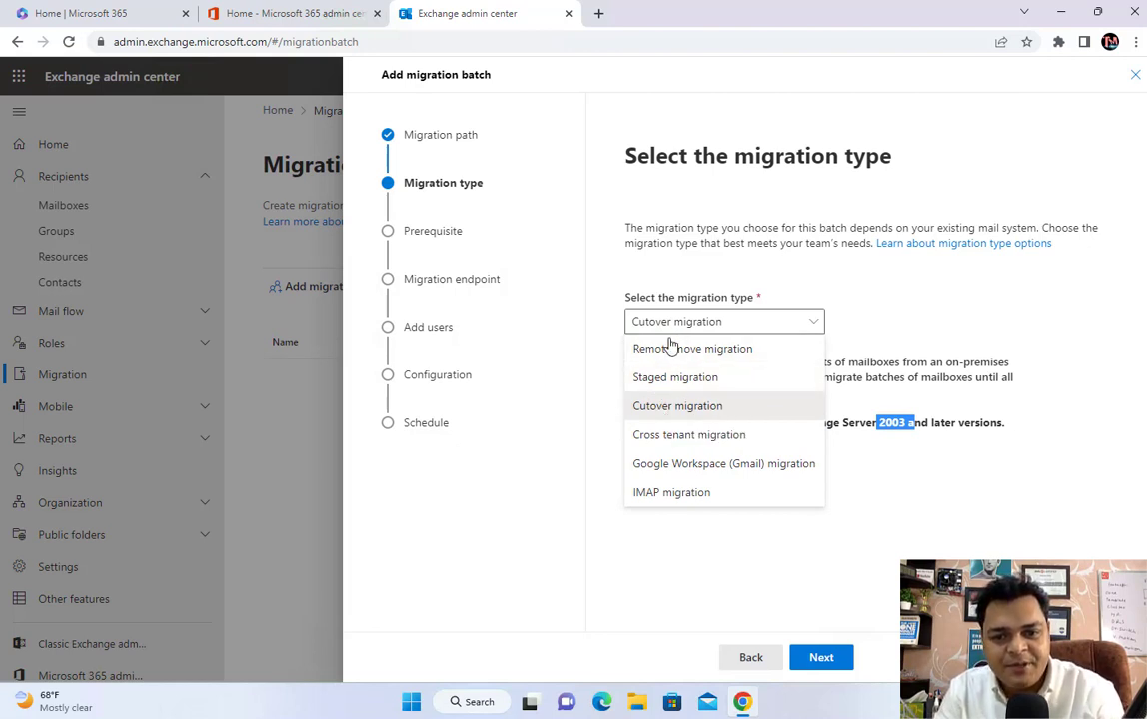
left_click(670, 436)
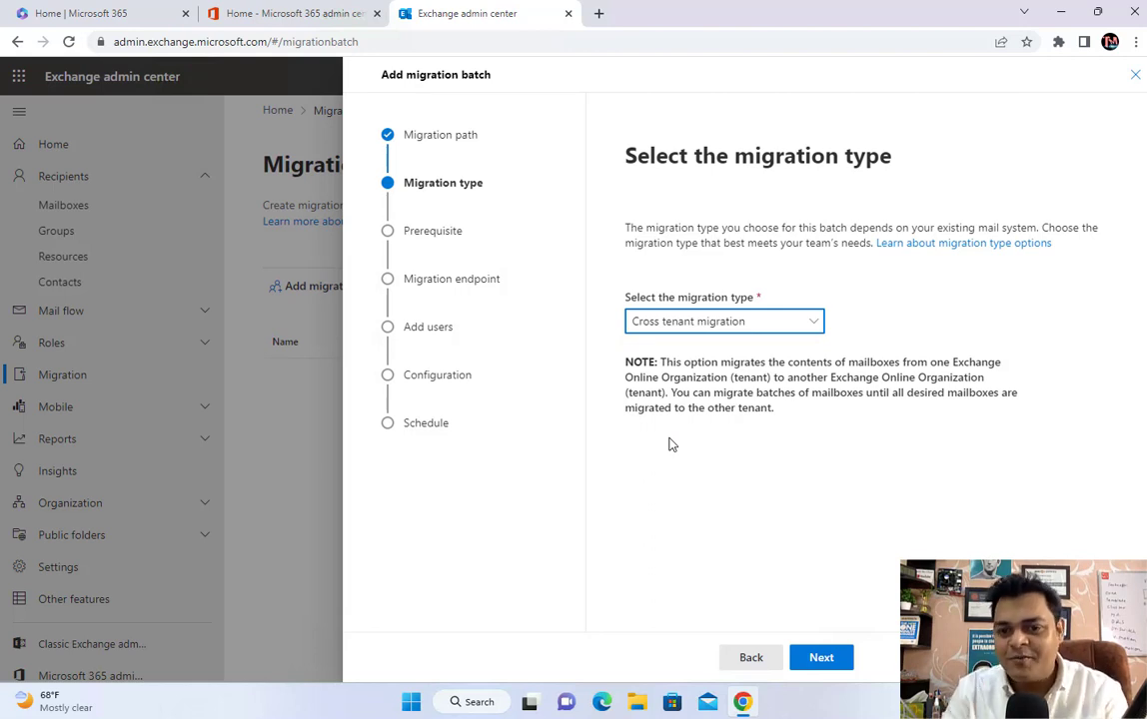
Open Azure Active Directory from Microsoft 365 admin centers and choose the tenant admin account.
left_click(267, 16)
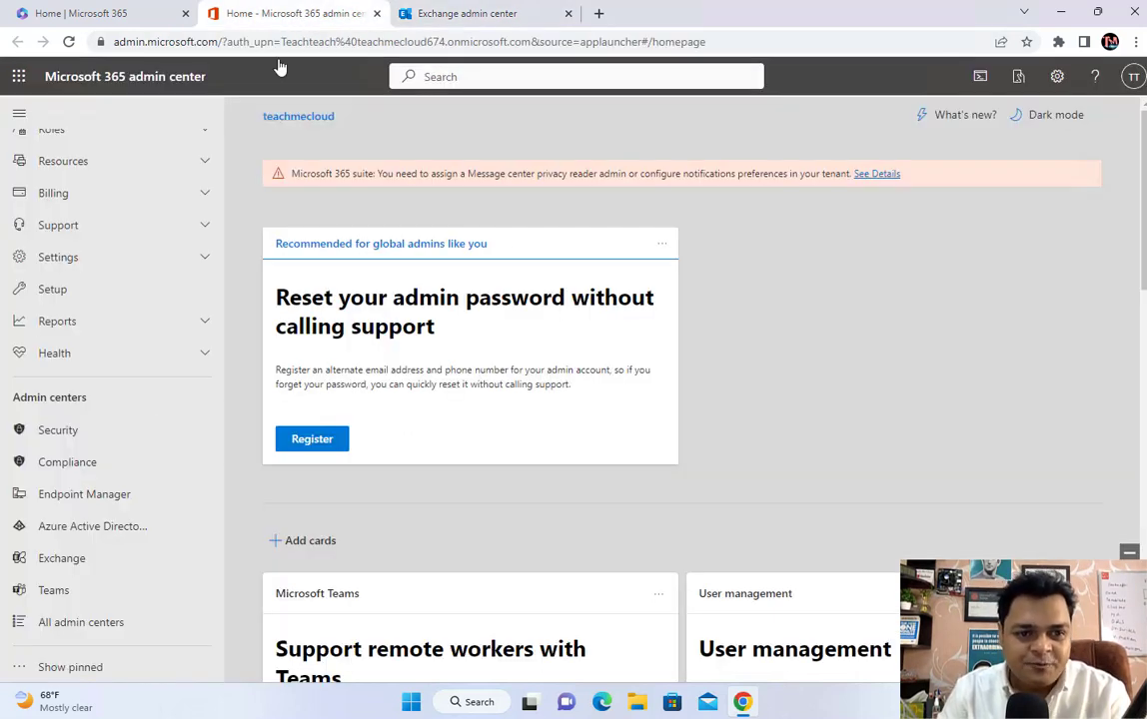
left_click(83, 528)
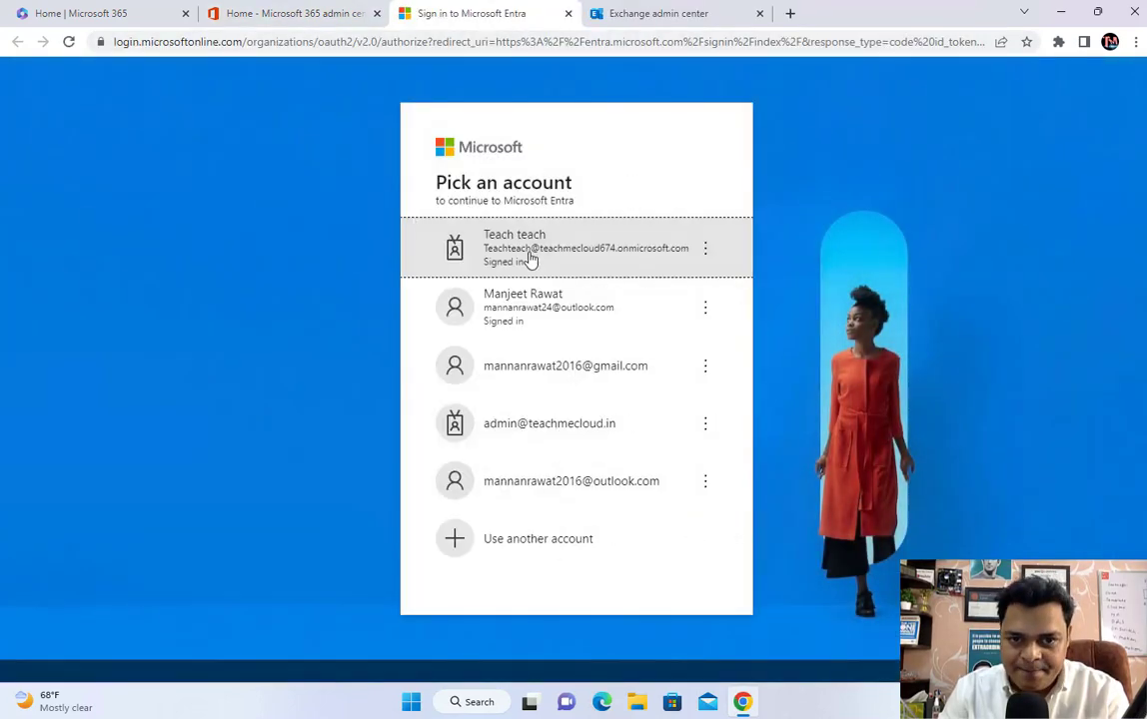
left_click(565, 262)
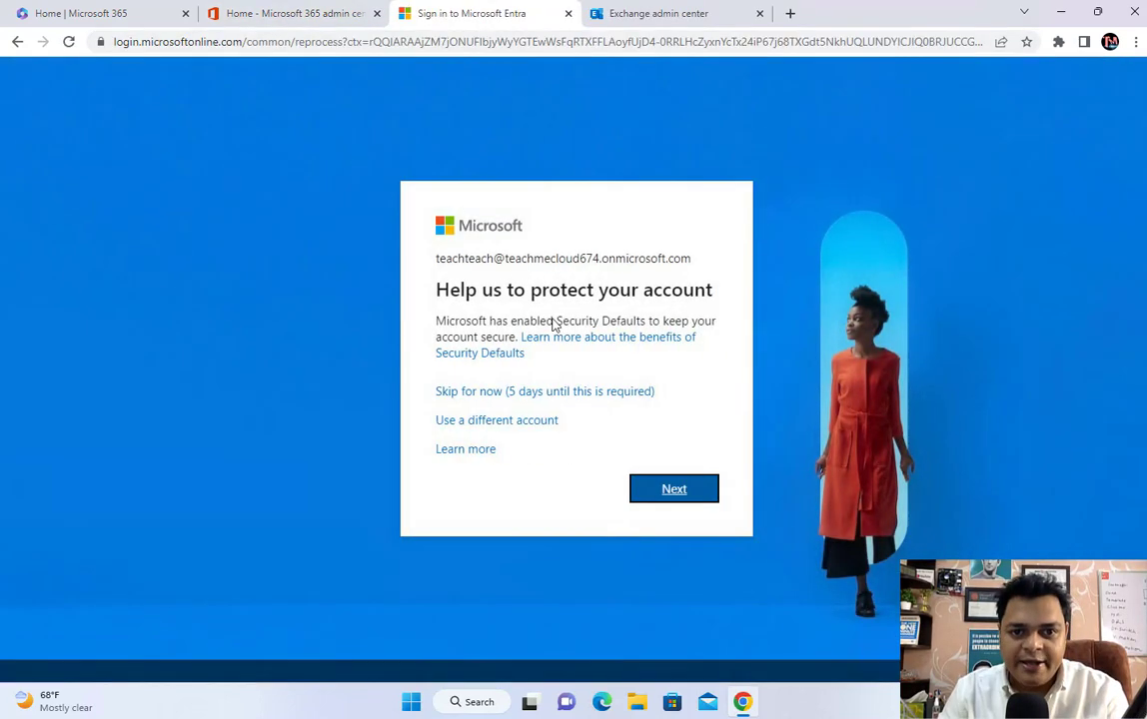
left_click(575, 397)
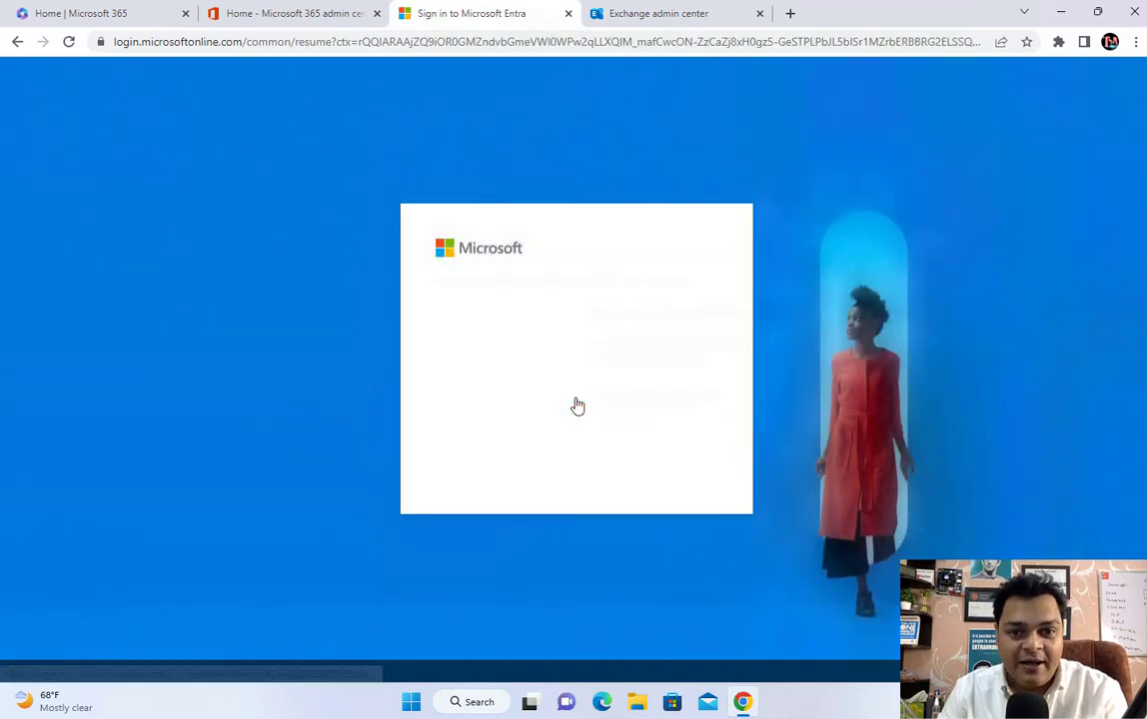
left_click(664, 466)
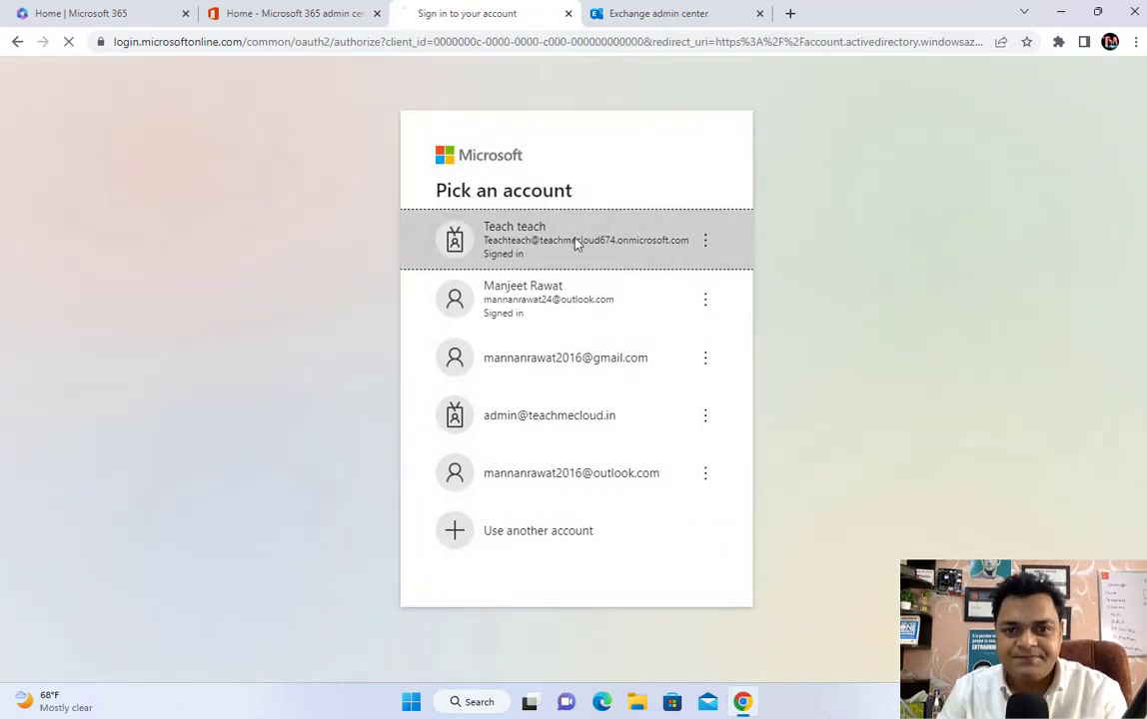
Sign in with the admin password, skipping the account protection and authenticator prompts.
left_click(575, 244)
left_click(565, 400)
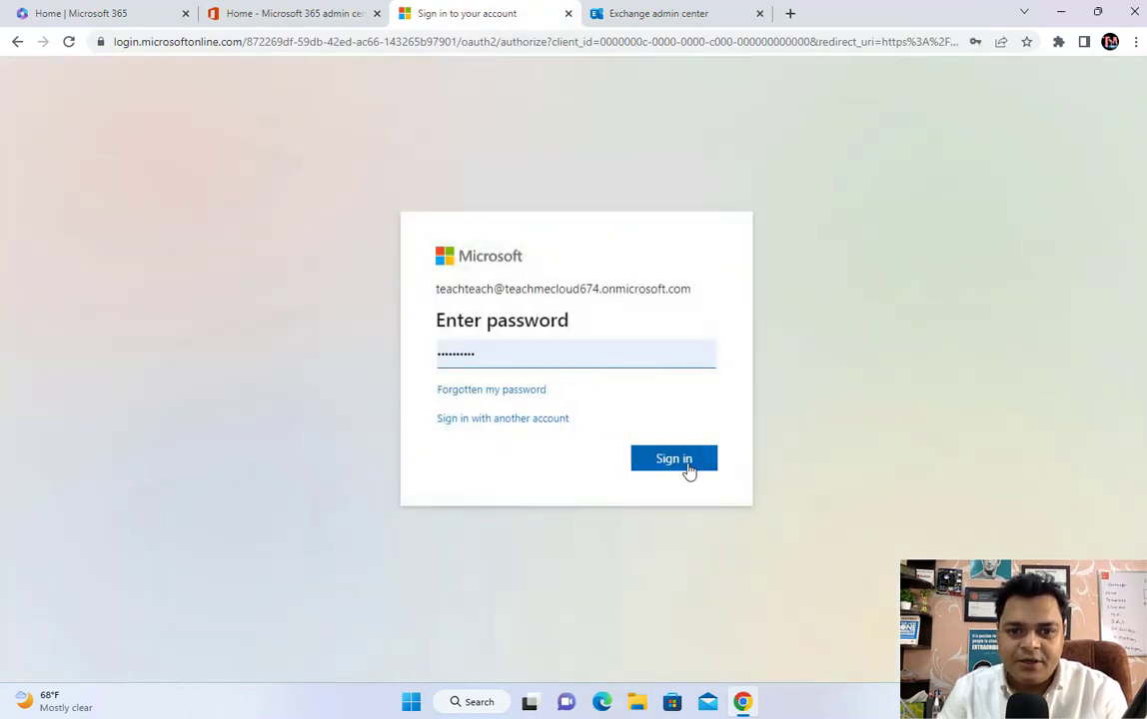
left_click(686, 469)
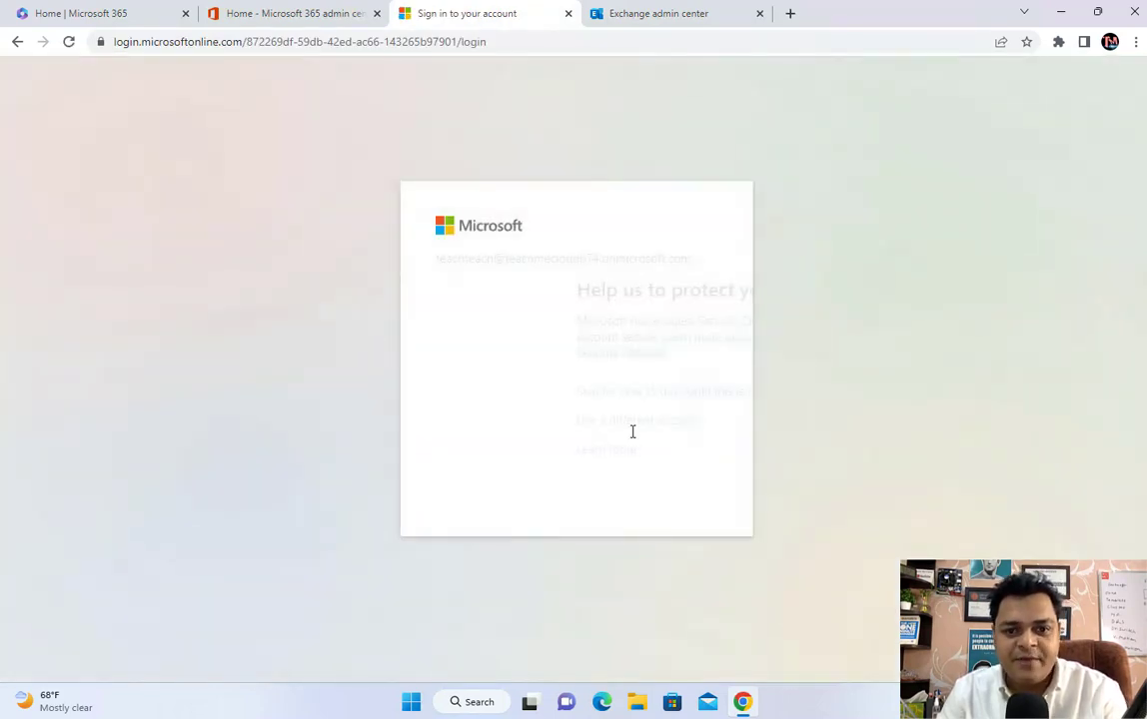
left_click(616, 394)
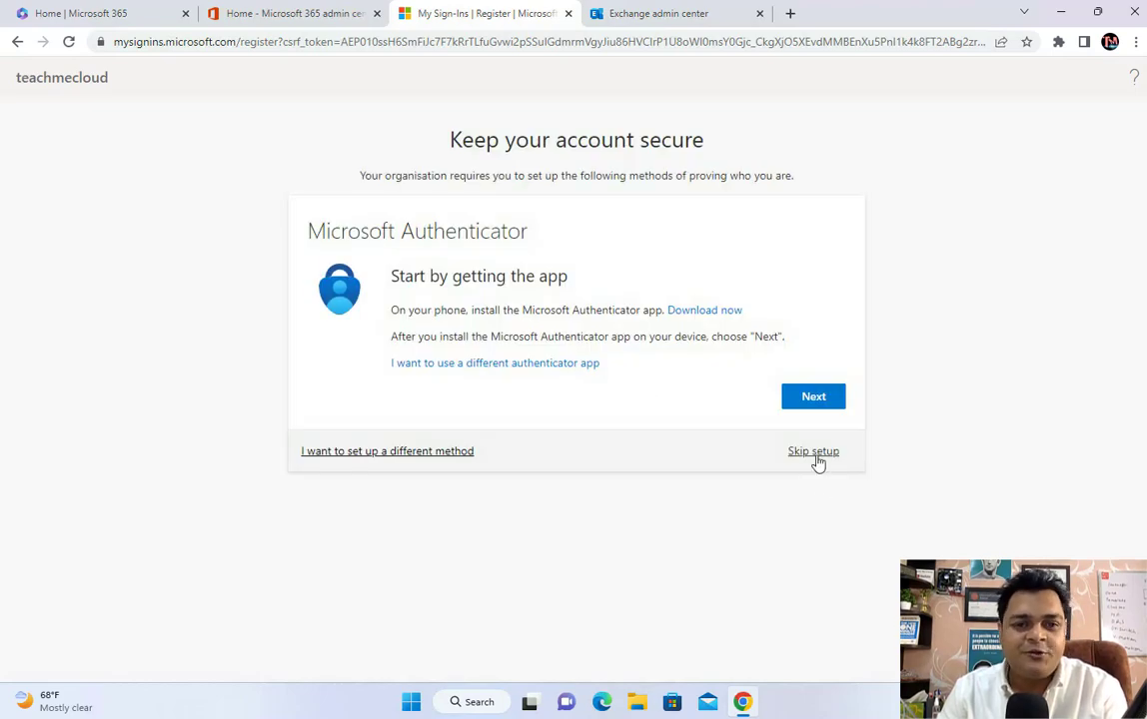
left_click(816, 453)
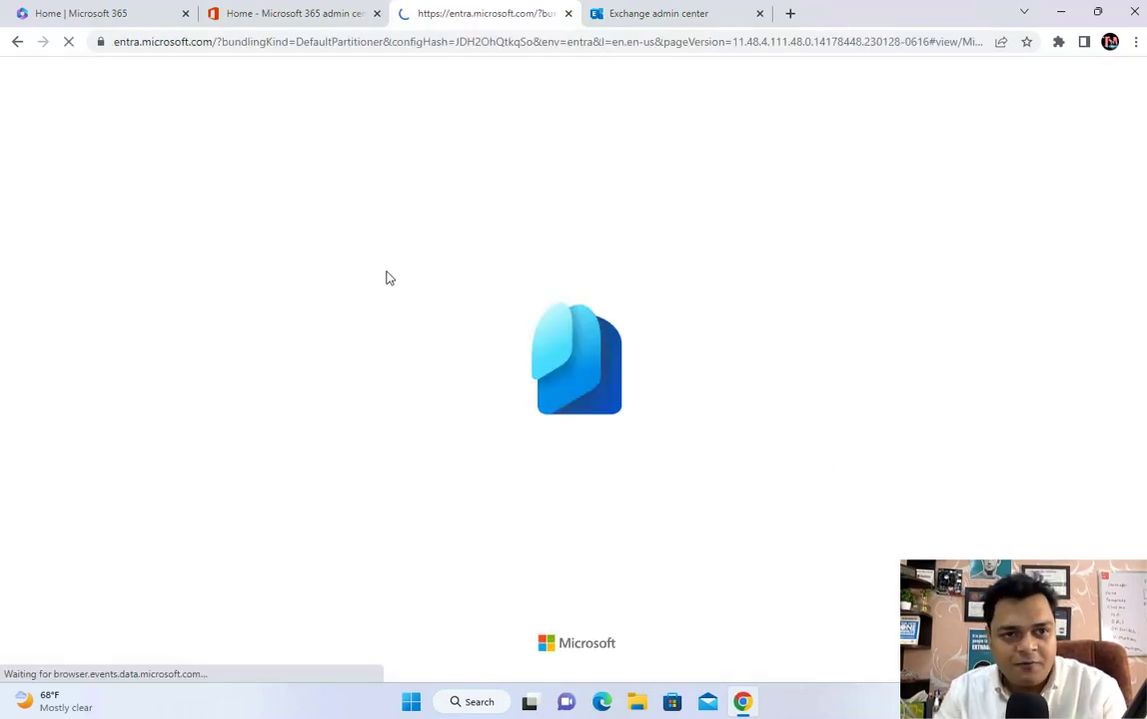
View the Entra tenant overview, then return to the Exchange migration wizard.
left_click(304, 14)
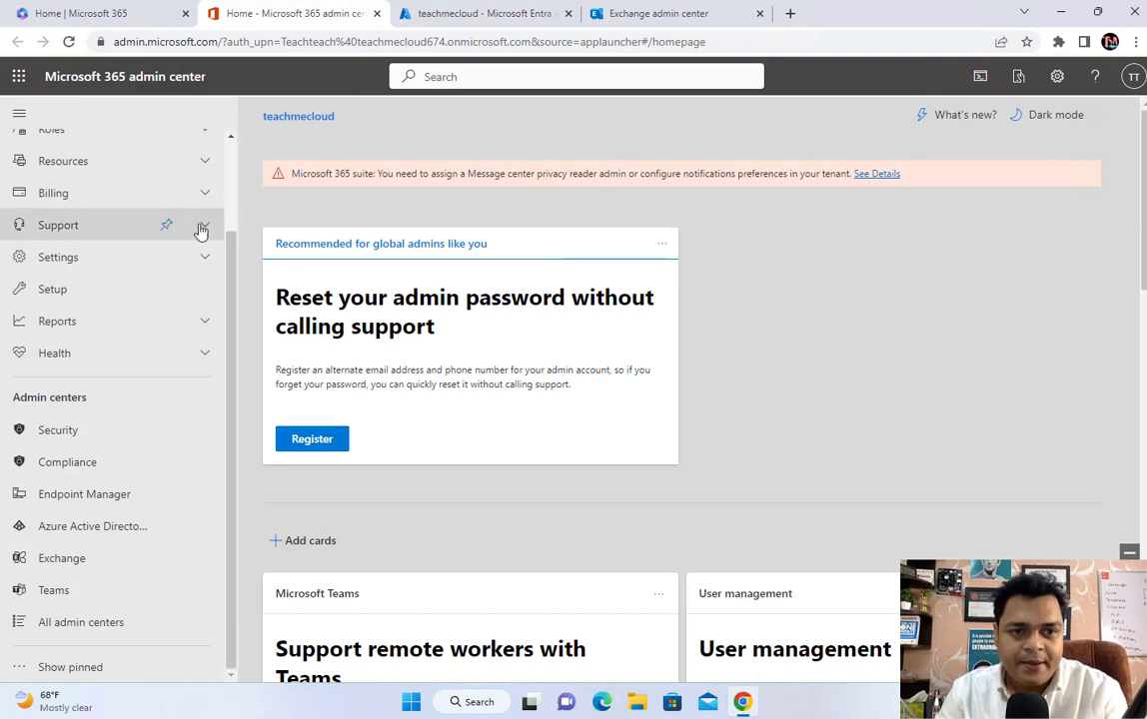
left_click(446, 16)
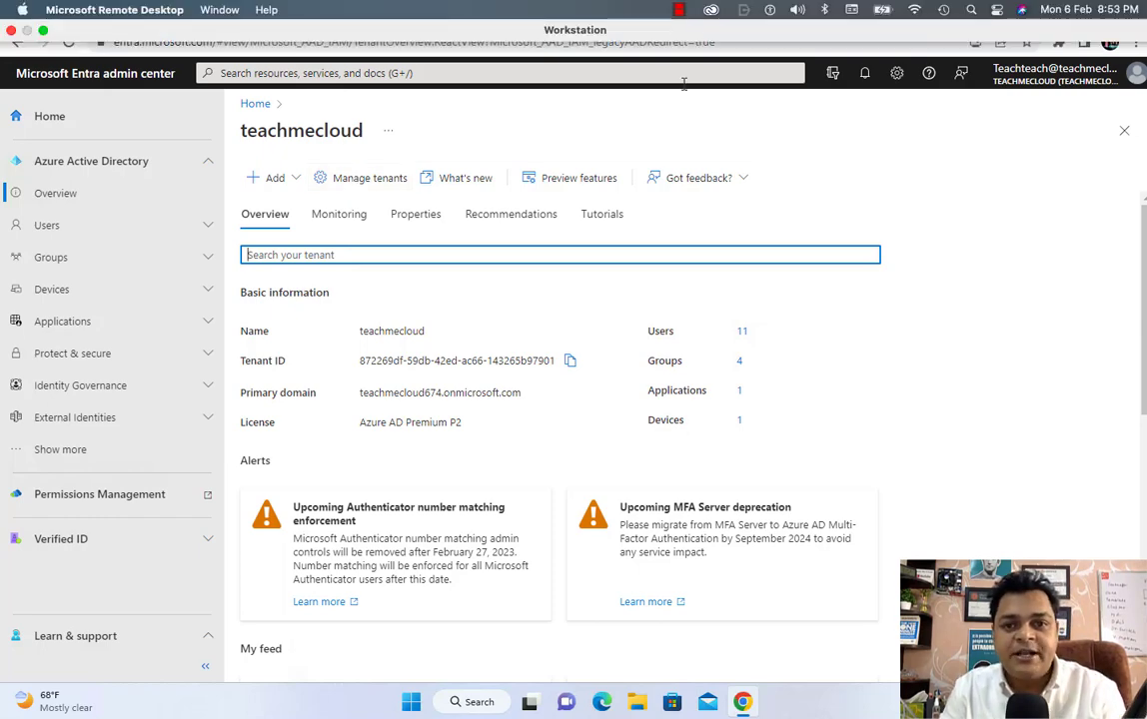
left_click(665, 14)
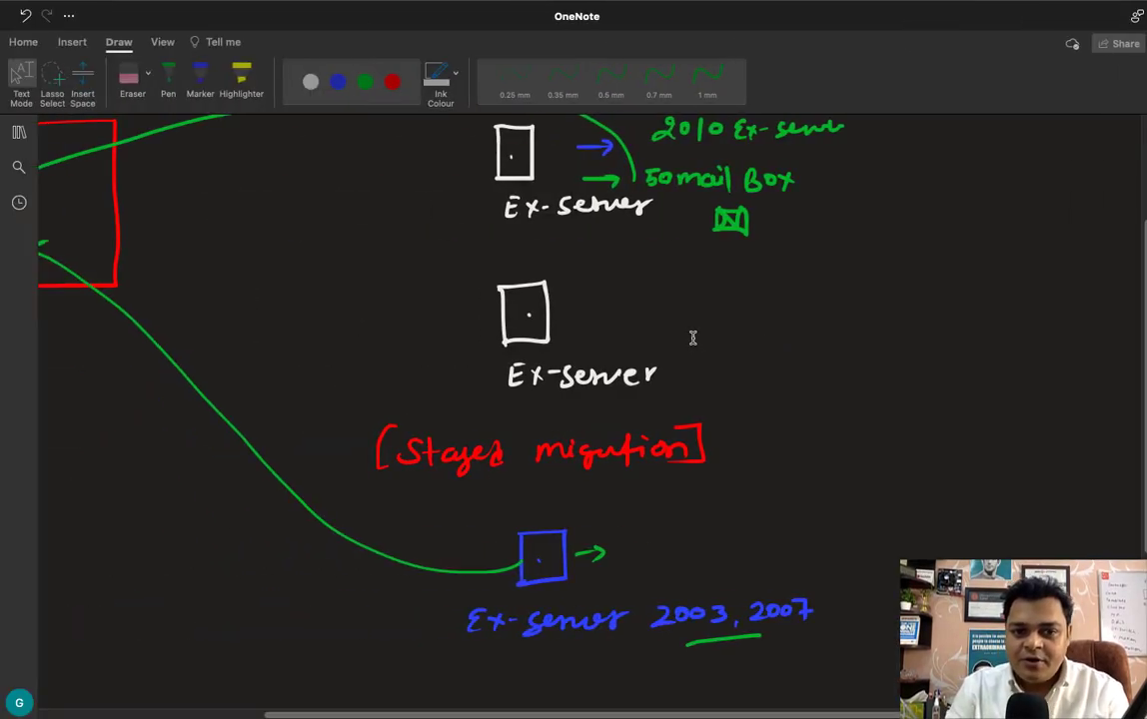
On blank canvas, draw a red box on the left and a green box on the right.
scroll(699, 400, "down", 3)
scroll(716, 473, "up", 1)
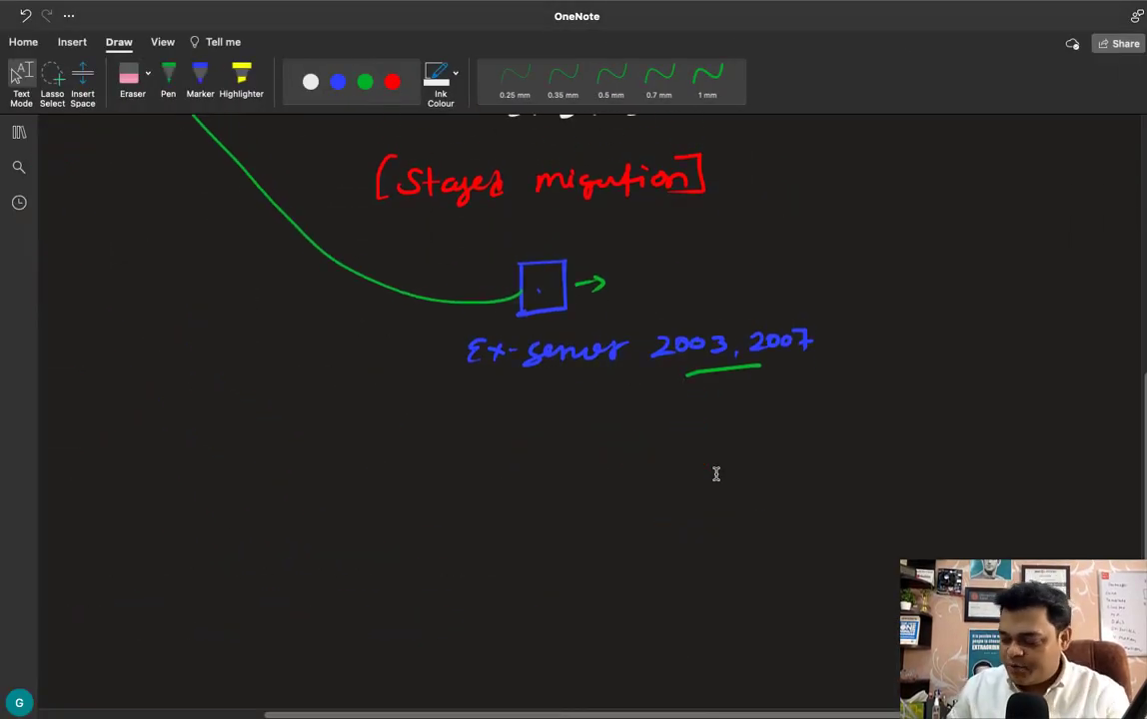
left_click(365, 81)
scroll(570, 400, "down", 5)
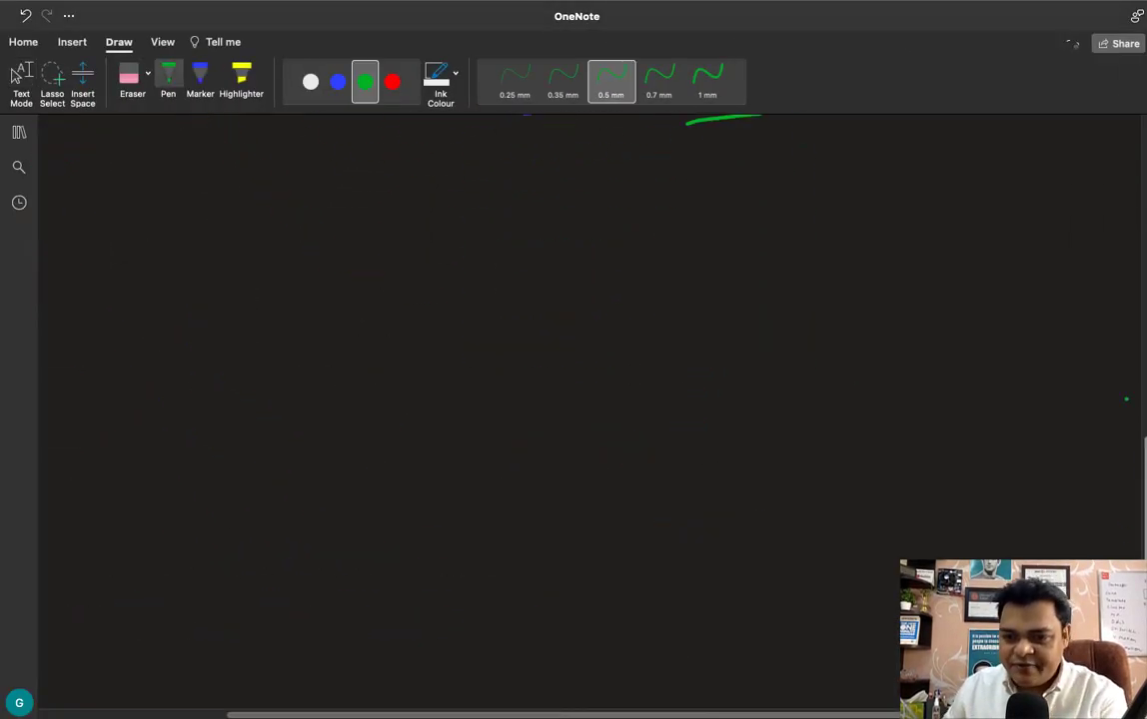
left_click(392, 81)
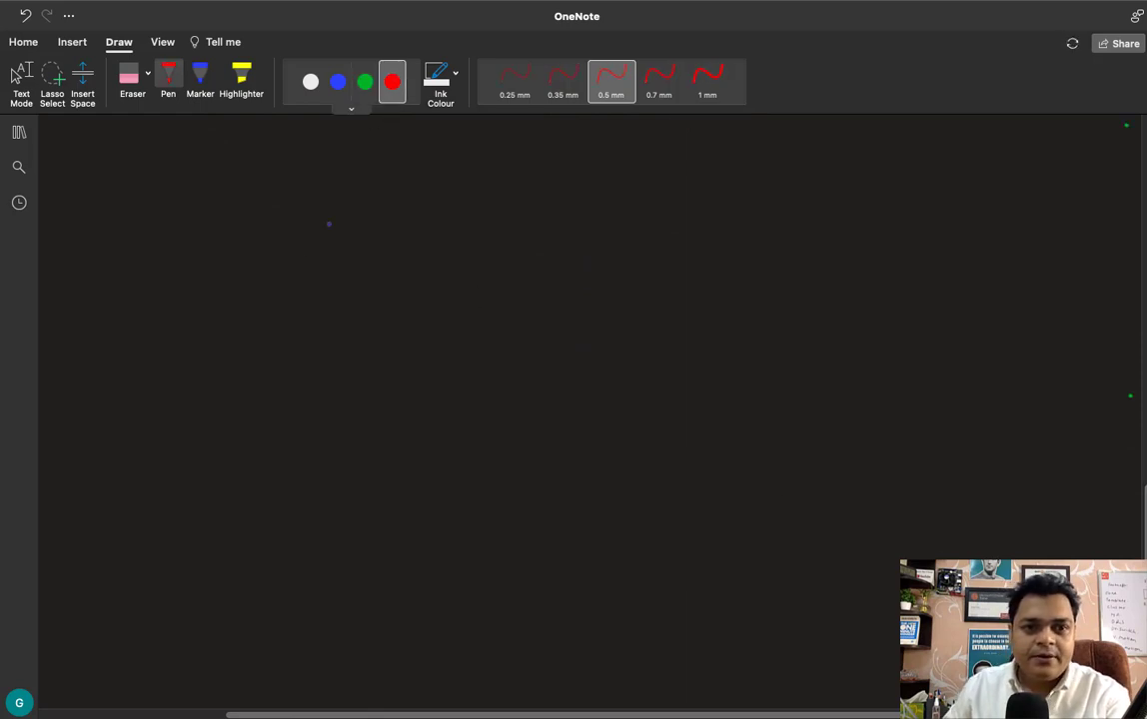
mouse_move(136, 248)
left_mouse_down()
mouse_move(147, 387)
mouse_move(379, 226)
mouse_move(396, 392)
mouse_move(145, 383)
left_mouse_up()
left_click(365, 81)
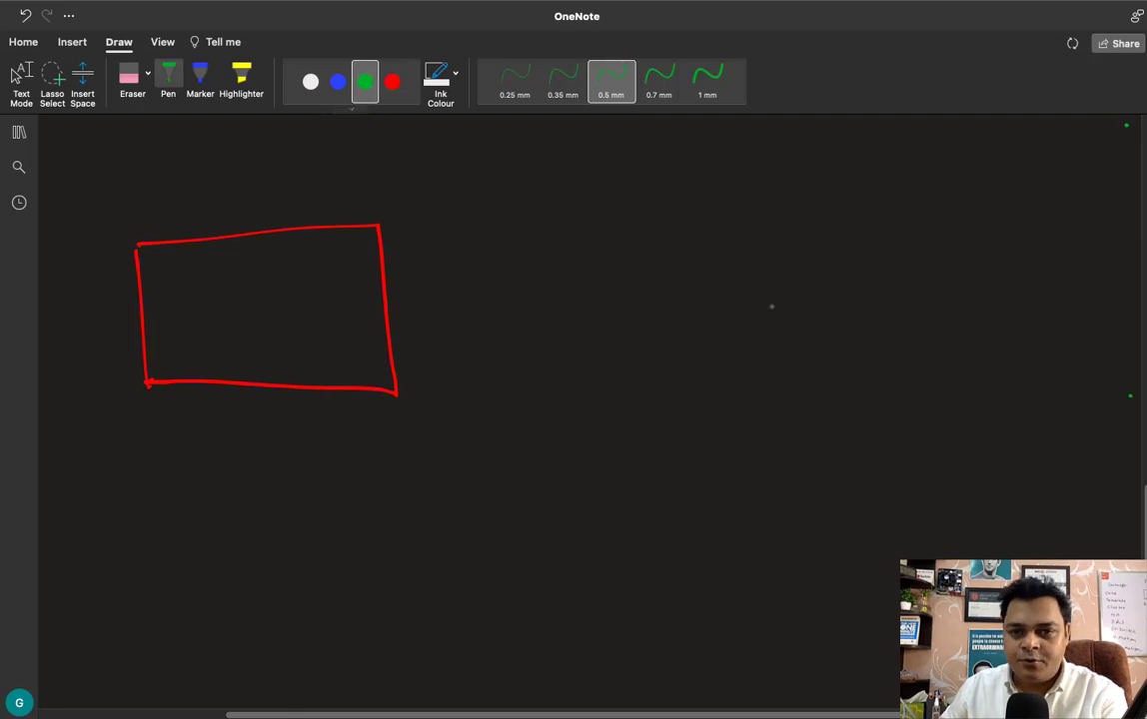
left_click_drag(770, 240, 781, 413)
mouse_move(782, 236)
left_mouse_down()
mouse_move(843, 231)
mouse_move(998, 332)
mouse_move(802, 405)
mouse_move(745, 406)
left_mouse_up()
Handwrite the source tenant's sample e-mail address in white above the red box.
left_click(311, 84)
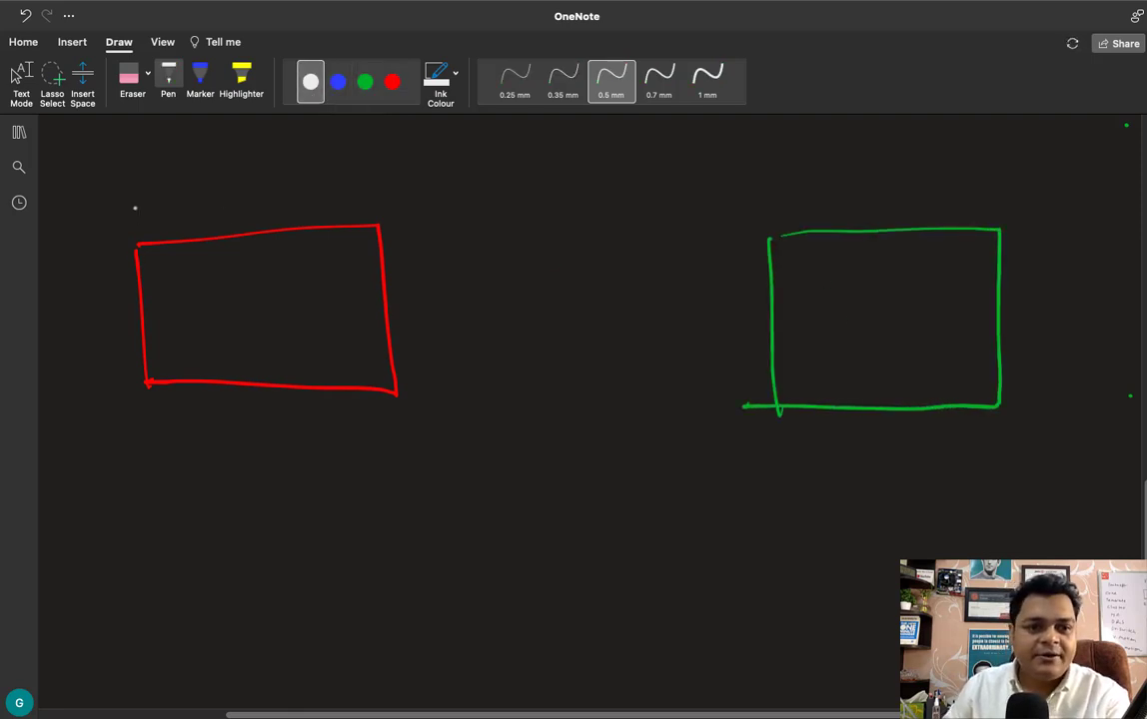
mouse_move(163, 222)
left_mouse_down()
mouse_move(171, 199)
mouse_move(178, 222)
left_mouse_up()
left_click_drag(166, 213, 181, 200)
left_click(192, 212)
mouse_move(182, 200)
left_mouse_down()
mouse_move(184, 222)
mouse_move(271, 199)
mouse_move(319, 208)
mouse_move(383, 186)
mouse_move(380, 205)
mouse_move(392, 188)
mouse_move(414, 197)
left_mouse_up()
left_click_drag(440, 186, 442, 196)
left_click_drag(448, 189, 469, 198)
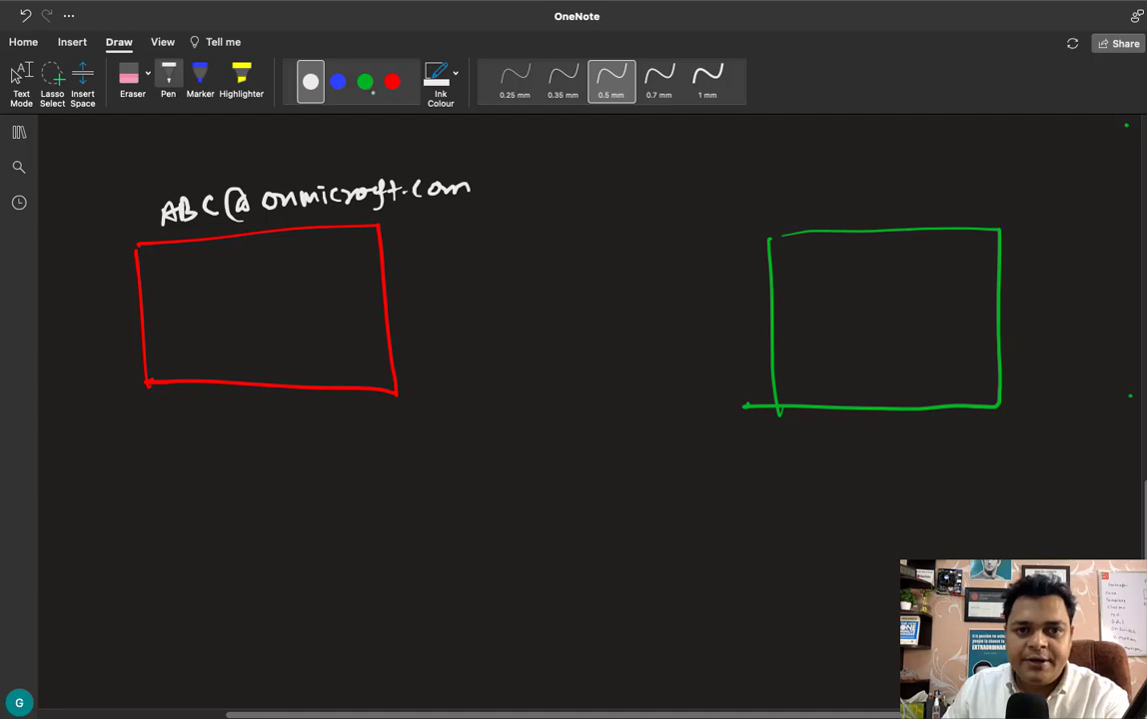
left_click(365, 82)
Handwrite the target tenant's sample e-mail address in blue above the green box.
left_click(335, 84)
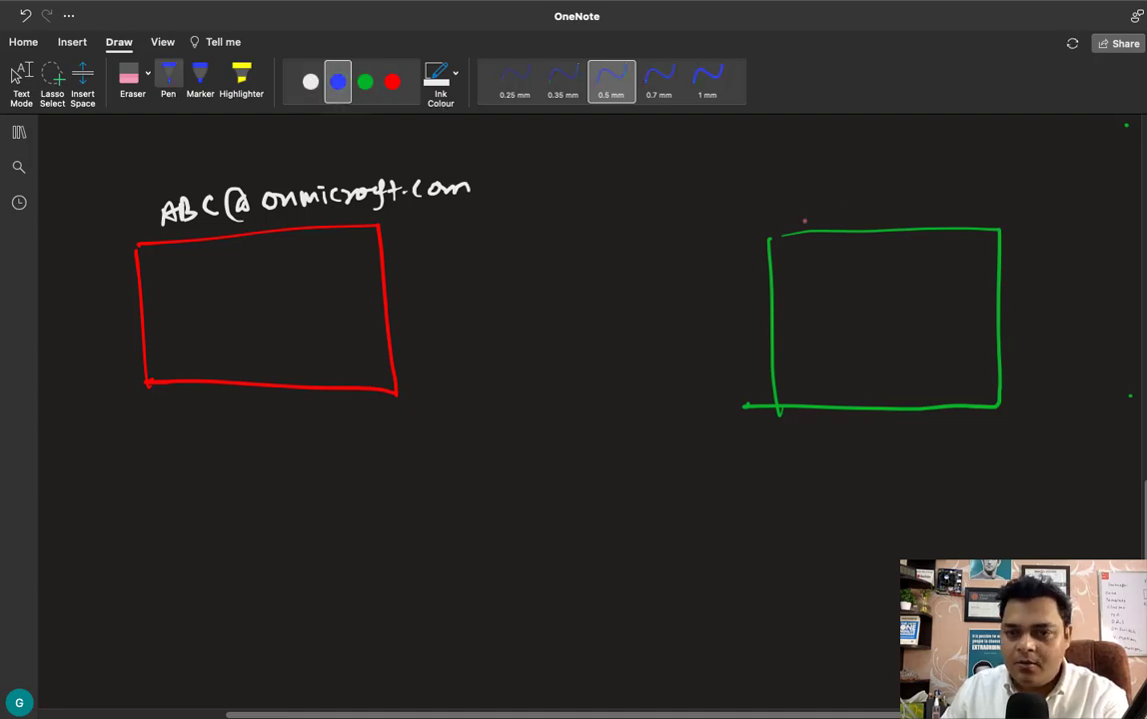
left_click_drag(796, 188, 811, 208)
mouse_move(811, 189)
left_mouse_down()
mouse_move(797, 209)
mouse_move(821, 206)
left_mouse_up()
mouse_move(840, 189)
left_mouse_down()
mouse_move(860, 204)
mouse_move(885, 184)
mouse_move(952, 197)
mouse_move(1039, 180)
mouse_move(1121, 198)
left_mouse_up()
left_click(960, 191)
left_click(1074, 197)
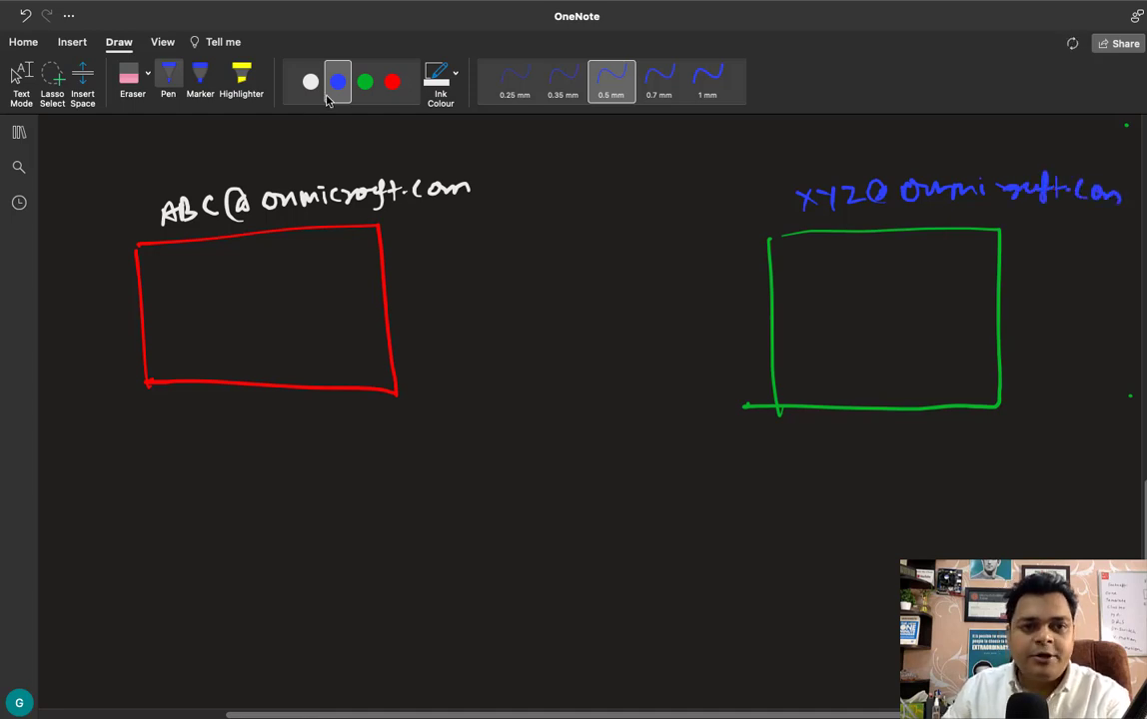
Draw a green mailbox moving from the red box and tick it in red.
left_click(366, 82)
mouse_move(213, 283)
left_mouse_down()
mouse_move(213, 308)
mouse_move(261, 298)
mouse_move(214, 309)
mouse_move(245, 306)
mouse_move(260, 285)
mouse_move(725, 254)
mouse_move(810, 278)
mouse_move(797, 292)
mouse_move(826, 280)
mouse_move(797, 292)
mouse_move(851, 300)
mouse_move(896, 298)
mouse_move(874, 292)
mouse_move(894, 268)
left_mouse_up()
left_click(392, 81)
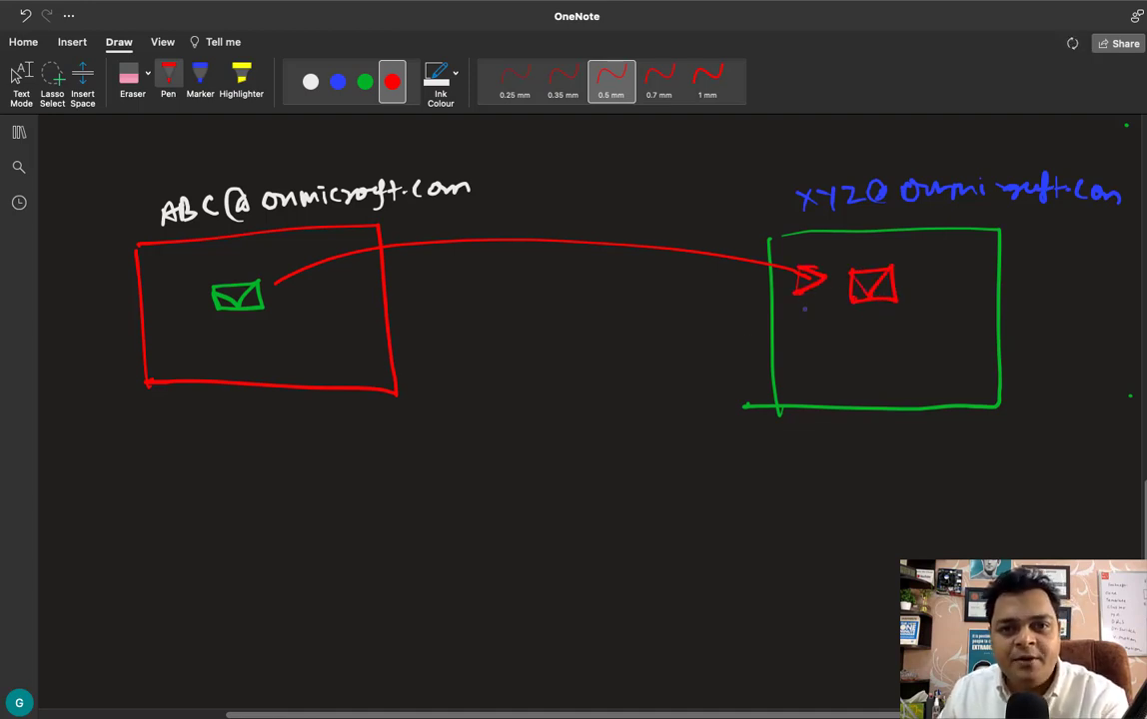
left_click_drag(238, 341, 266, 321)
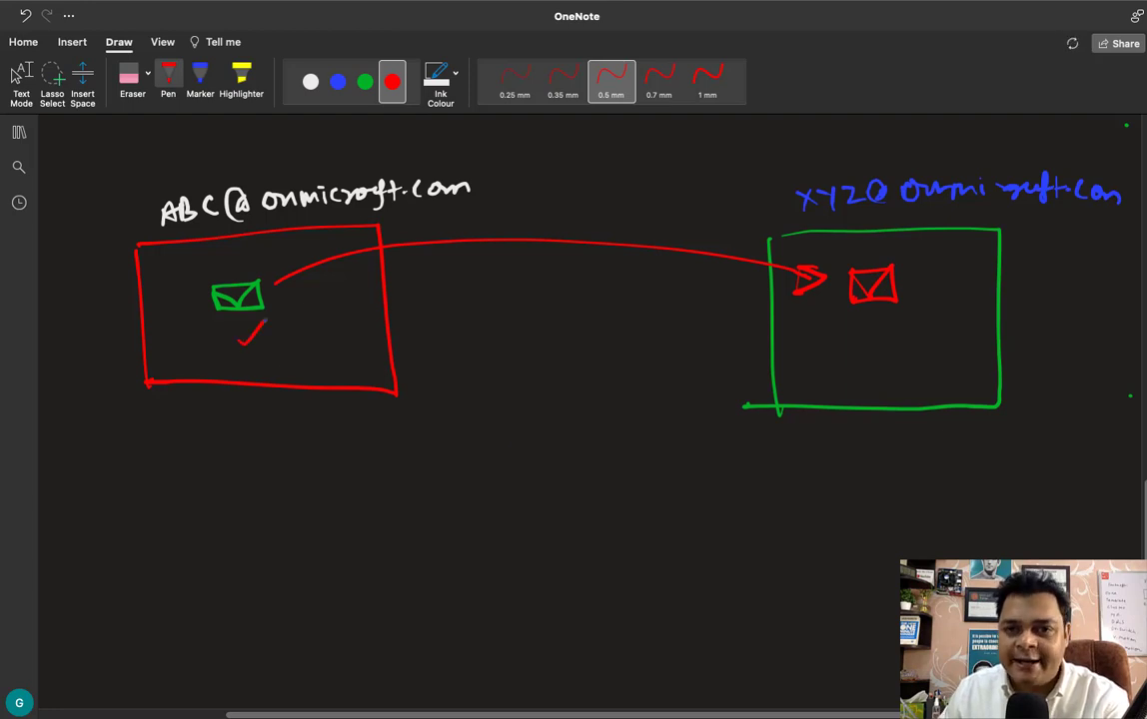
left_click(847, 329)
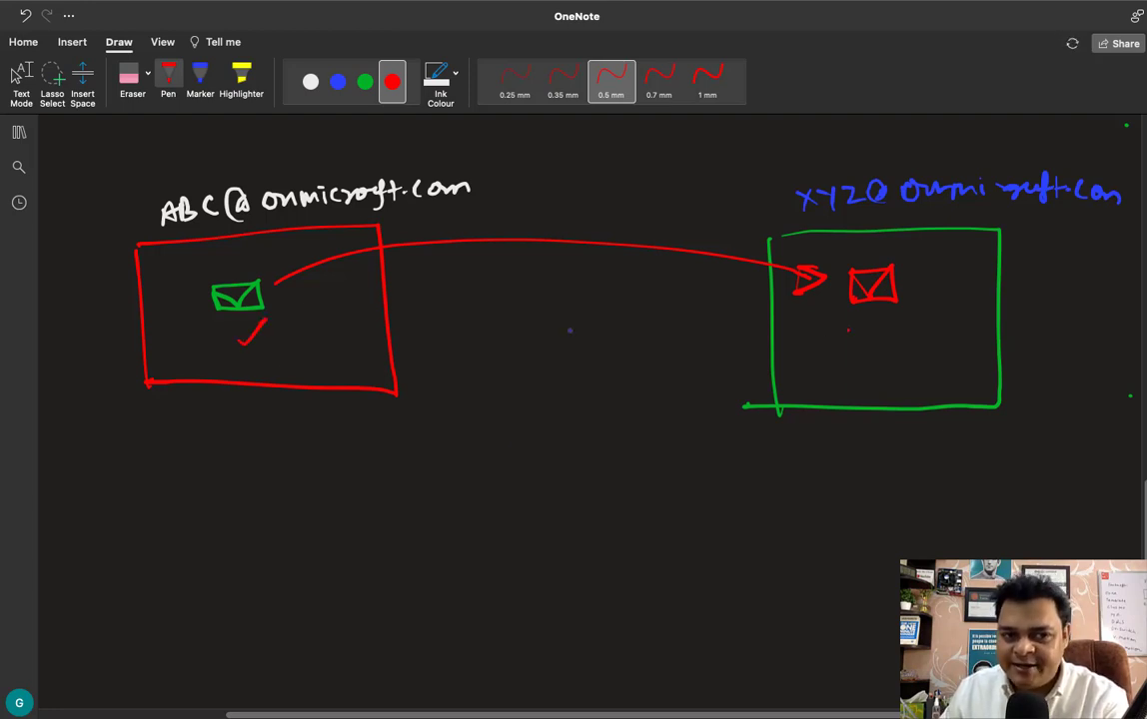
Bracket both tenant address labels.
left_click_drag(153, 201, 151, 226)
left_click_drag(475, 181, 477, 205)
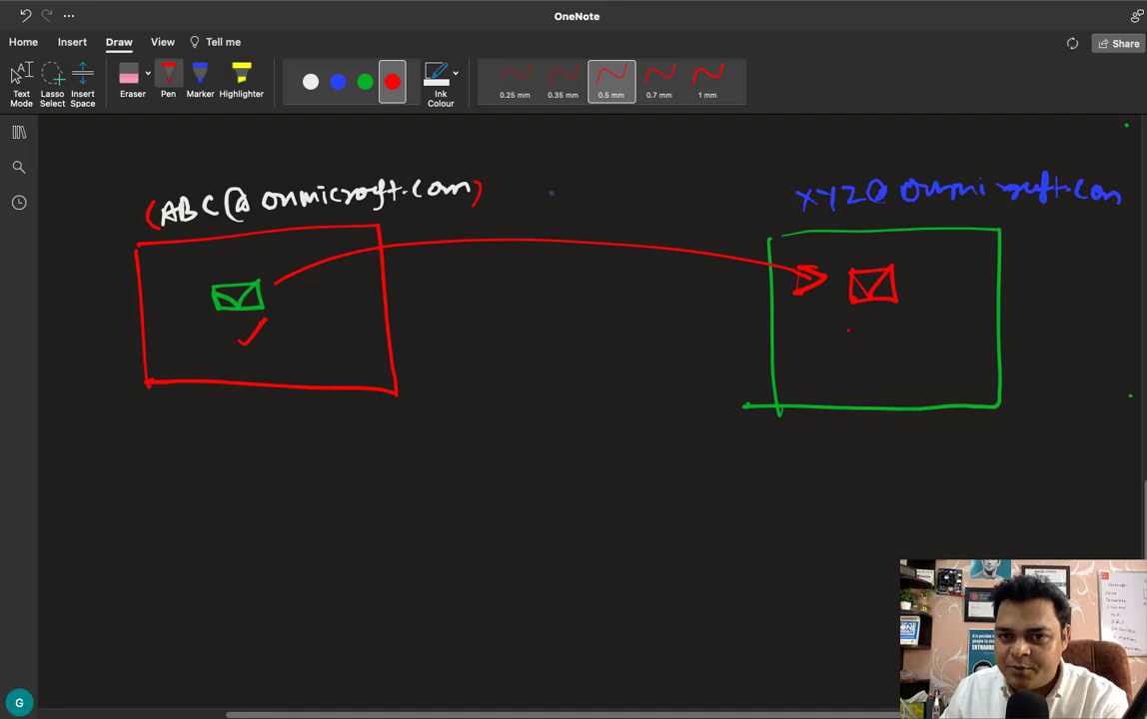
left_click_drag(781, 188, 778, 214)
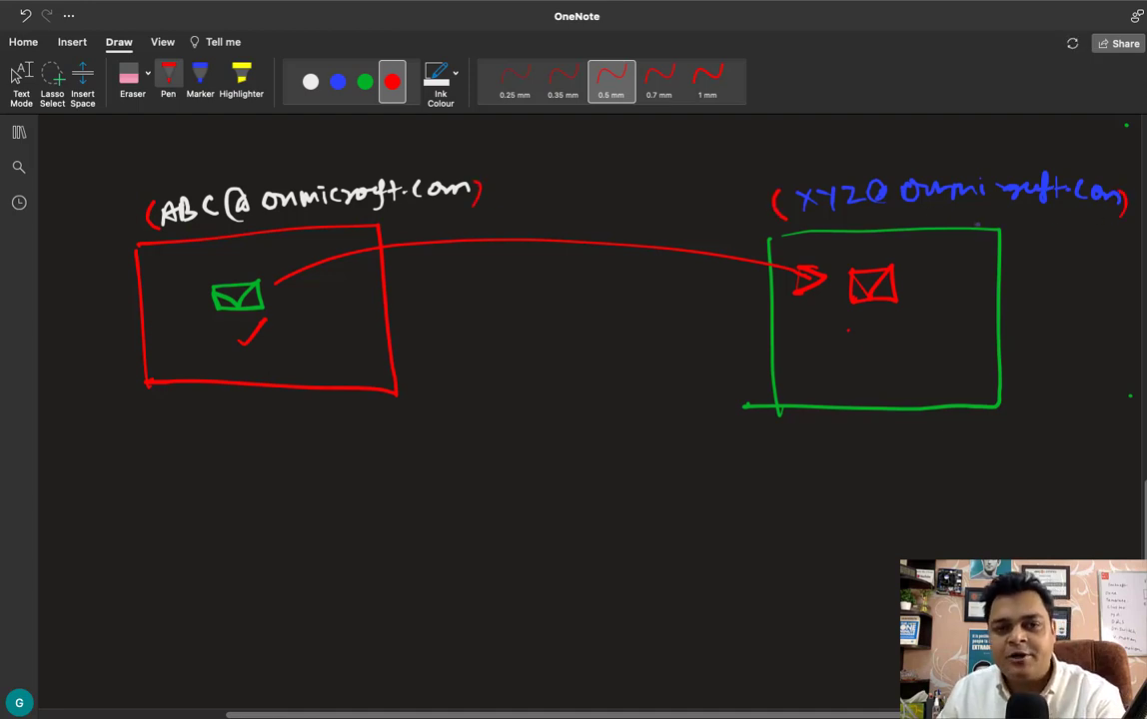
left_click_drag(1122, 188, 1125, 211)
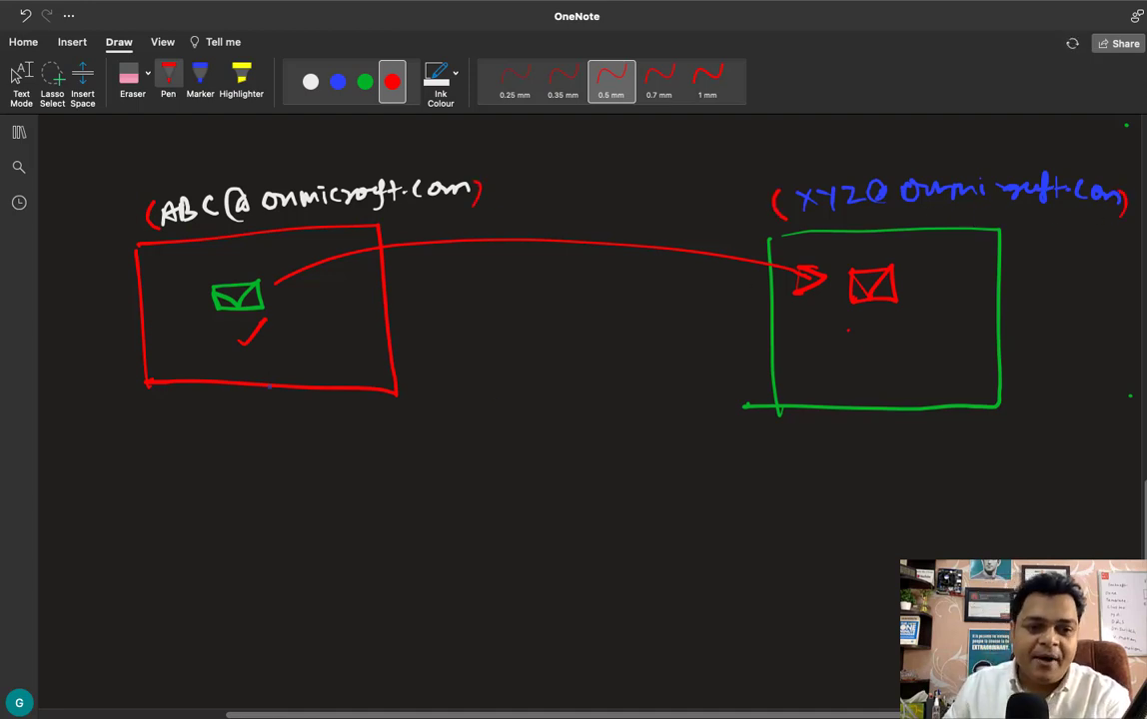
Draw an arrow down from the red box and write 'MS-Tenant-ID' below it.
mouse_move(268, 392)
left_mouse_down()
mouse_move(268, 433)
mouse_move(279, 413)
left_mouse_up()
mouse_move(230, 499)
left_mouse_down()
mouse_move(234, 477)
mouse_move(258, 499)
left_mouse_up()
left_click(272, 490)
mouse_move(280, 489)
left_mouse_down()
mouse_move(303, 501)
mouse_move(313, 480)
mouse_move(328, 498)
mouse_move(397, 498)
left_mouse_up()
left_click(384, 496)
mouse_move(404, 478)
left_mouse_down()
mouse_move(404, 511)
mouse_move(424, 493)
mouse_move(440, 508)
mouse_move(451, 481)
mouse_move(458, 507)
left_mouse_up()
Try Google Workspace (Gmail), then Remote move migration as the type, reading each description.
key("Escape")
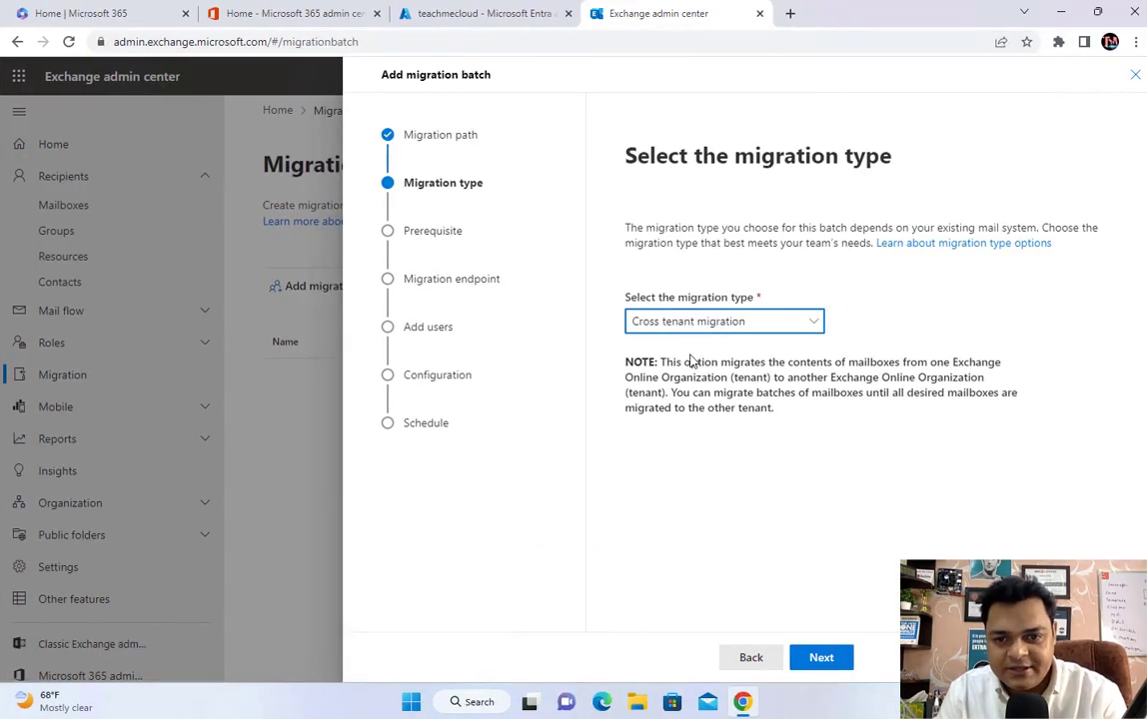
left_click(757, 328)
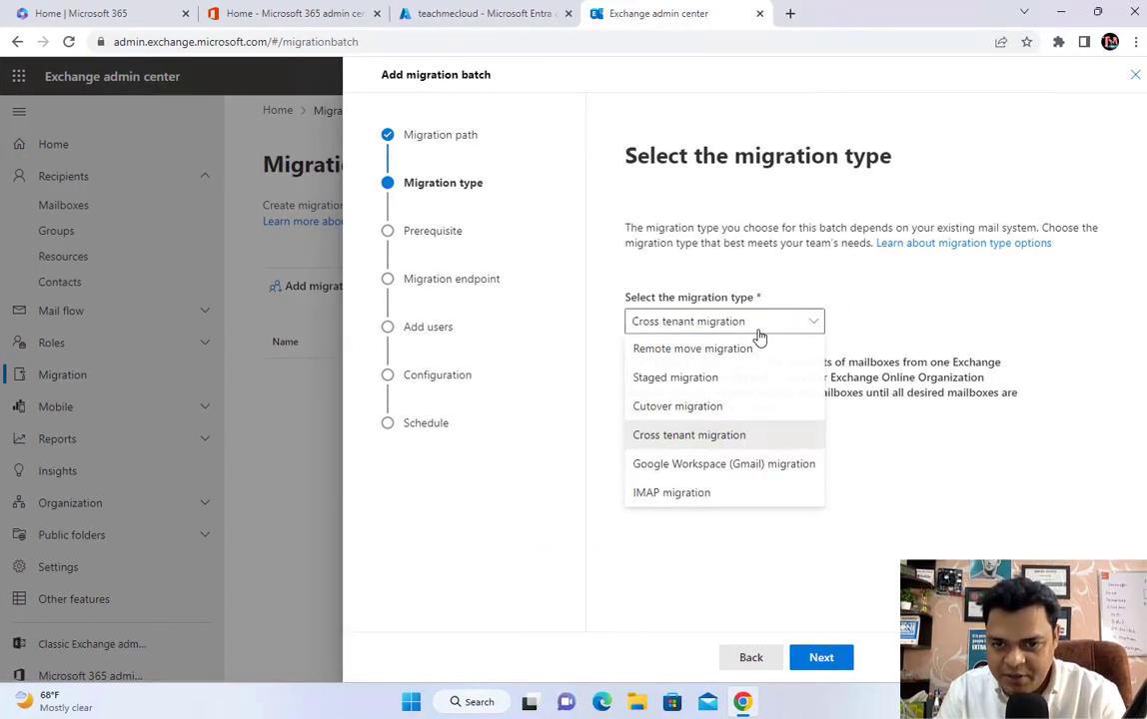
left_click(697, 465)
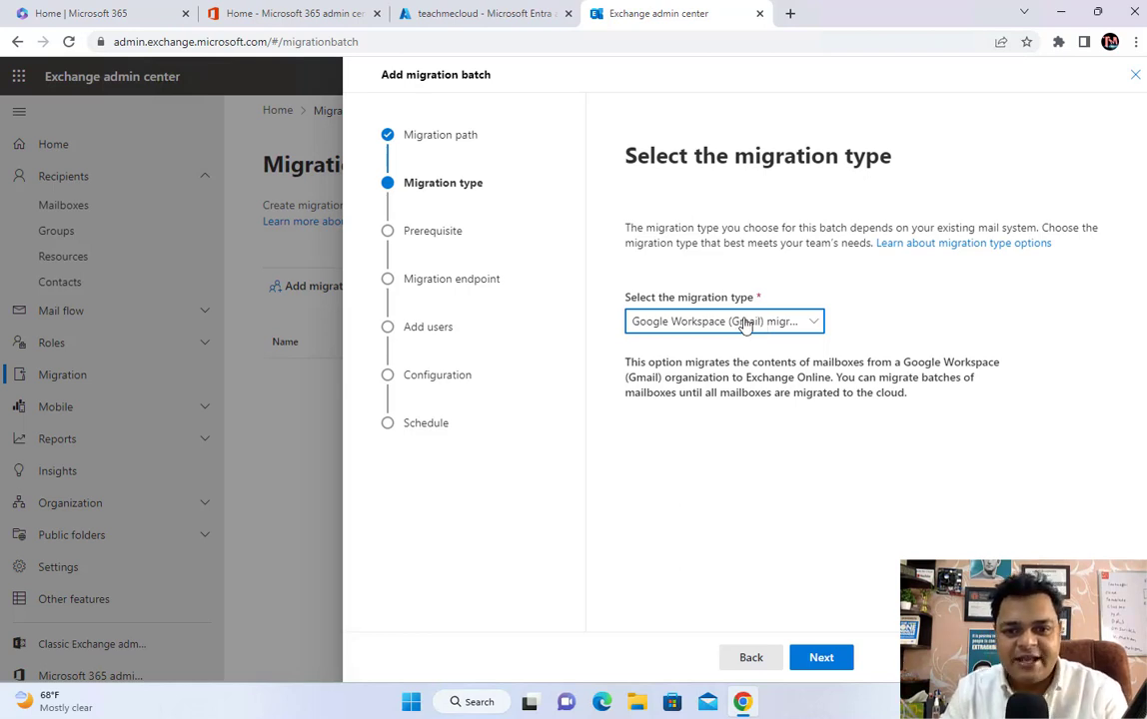
left_click(744, 323)
left_click(709, 350)
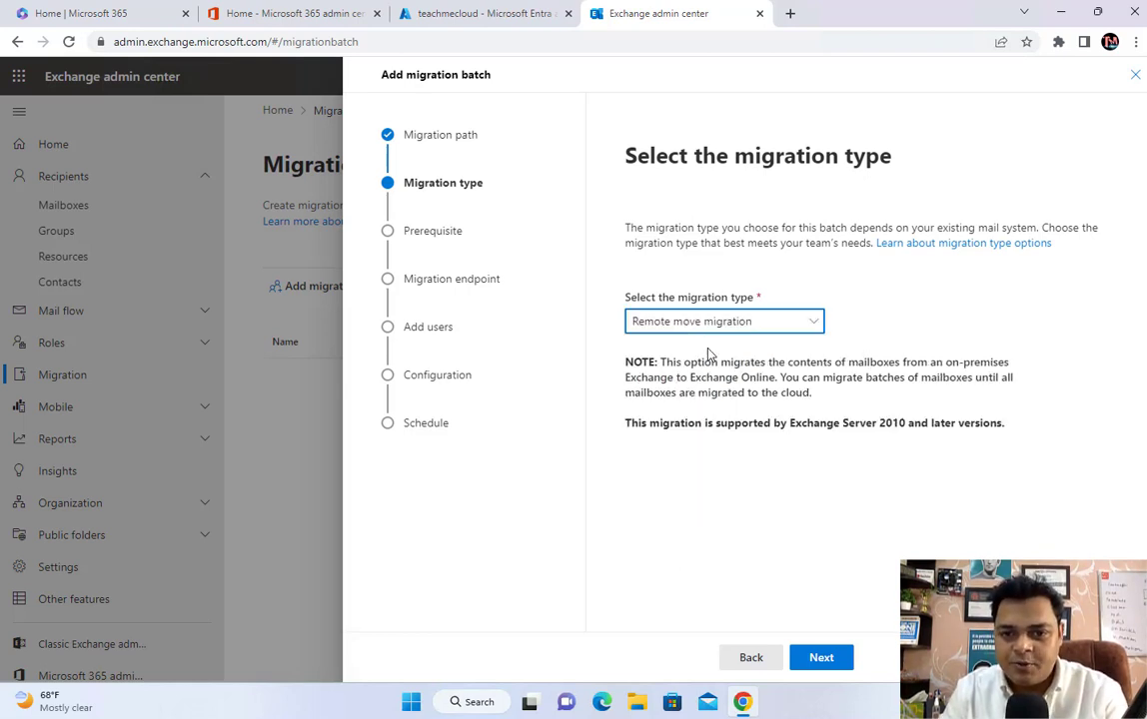
left_click(766, 329)
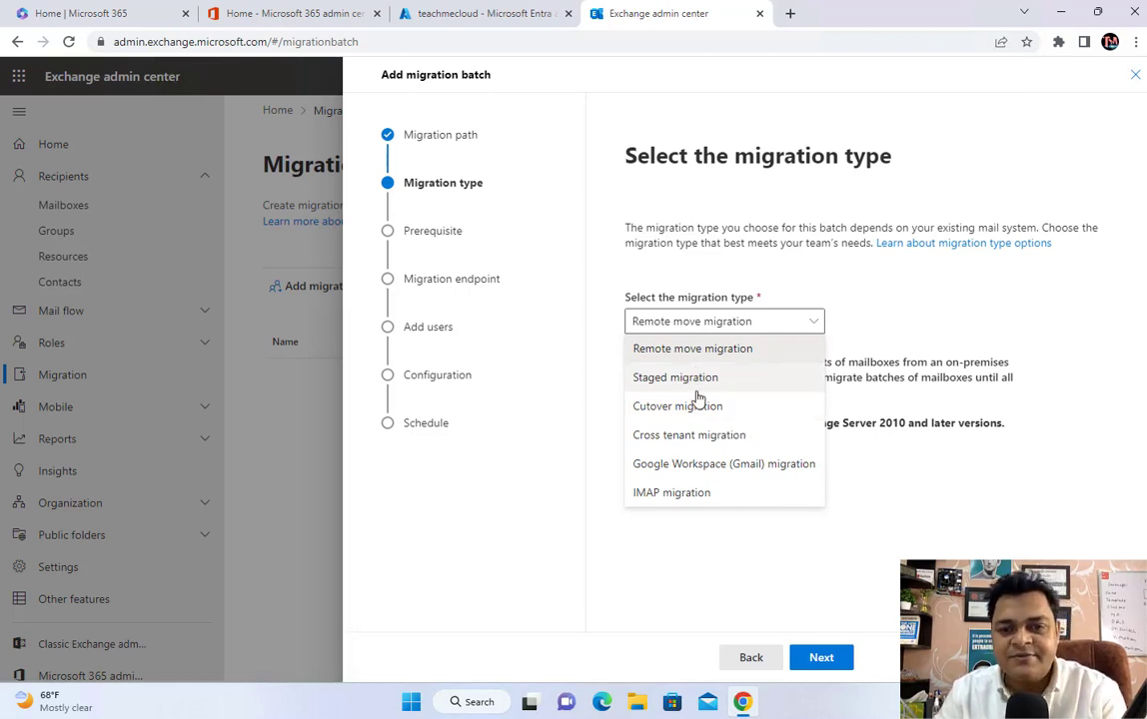
left_click(679, 440)
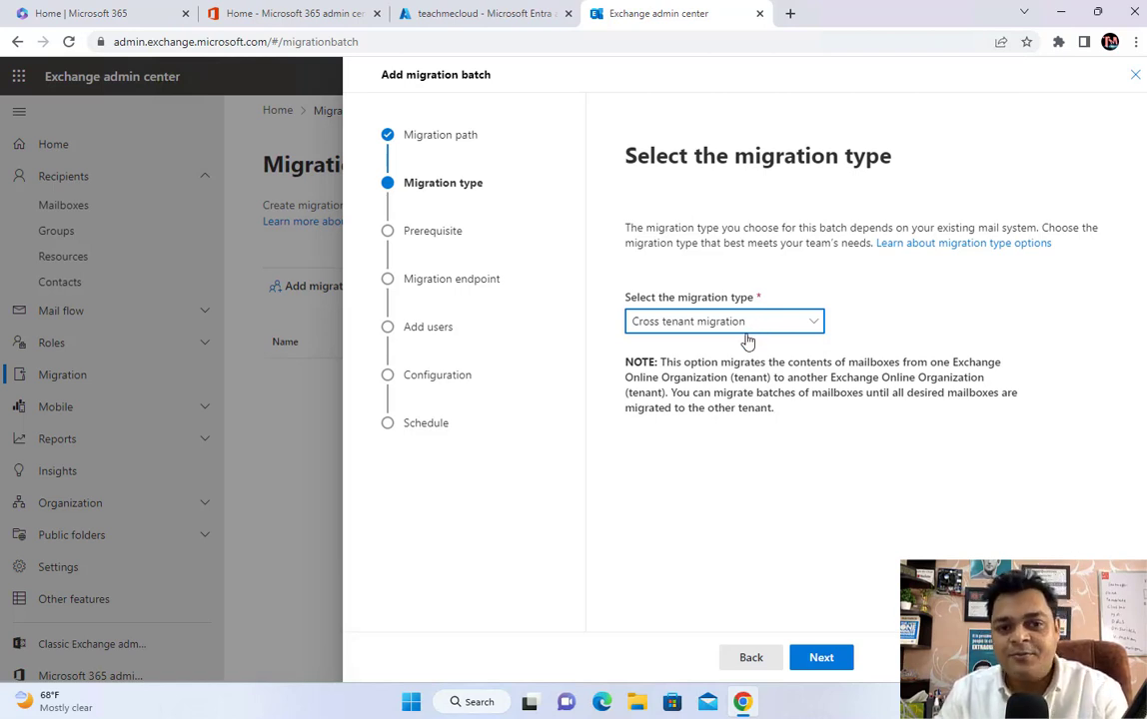
left_click(748, 325)
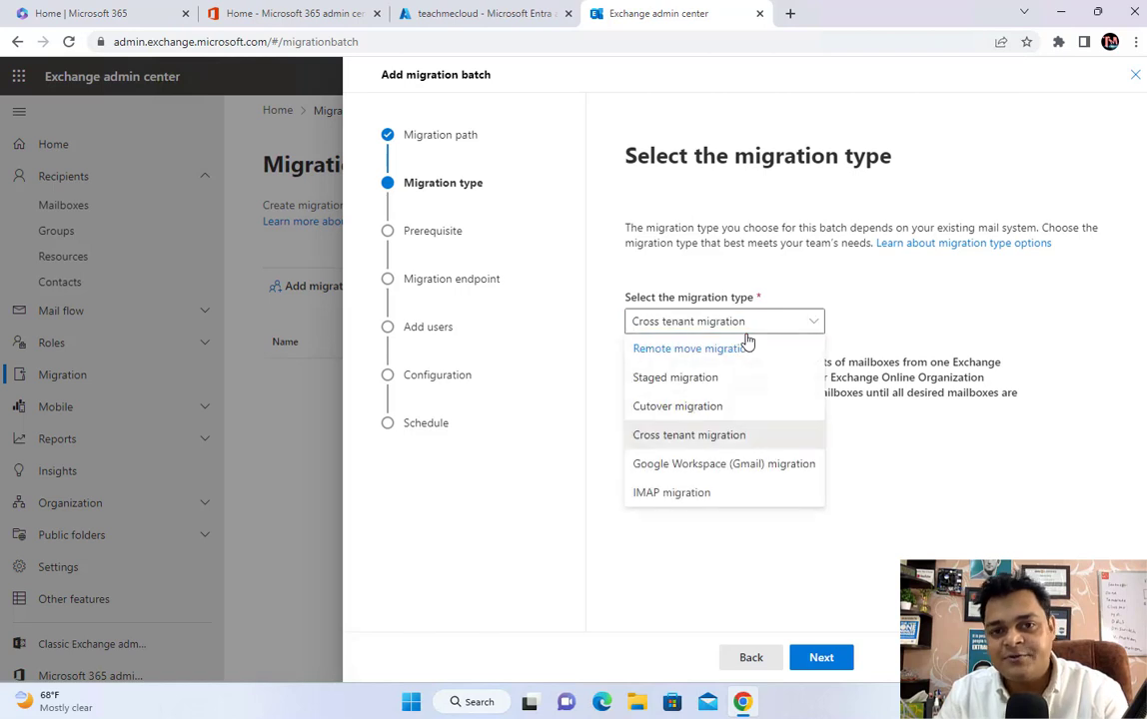
left_click(889, 466)
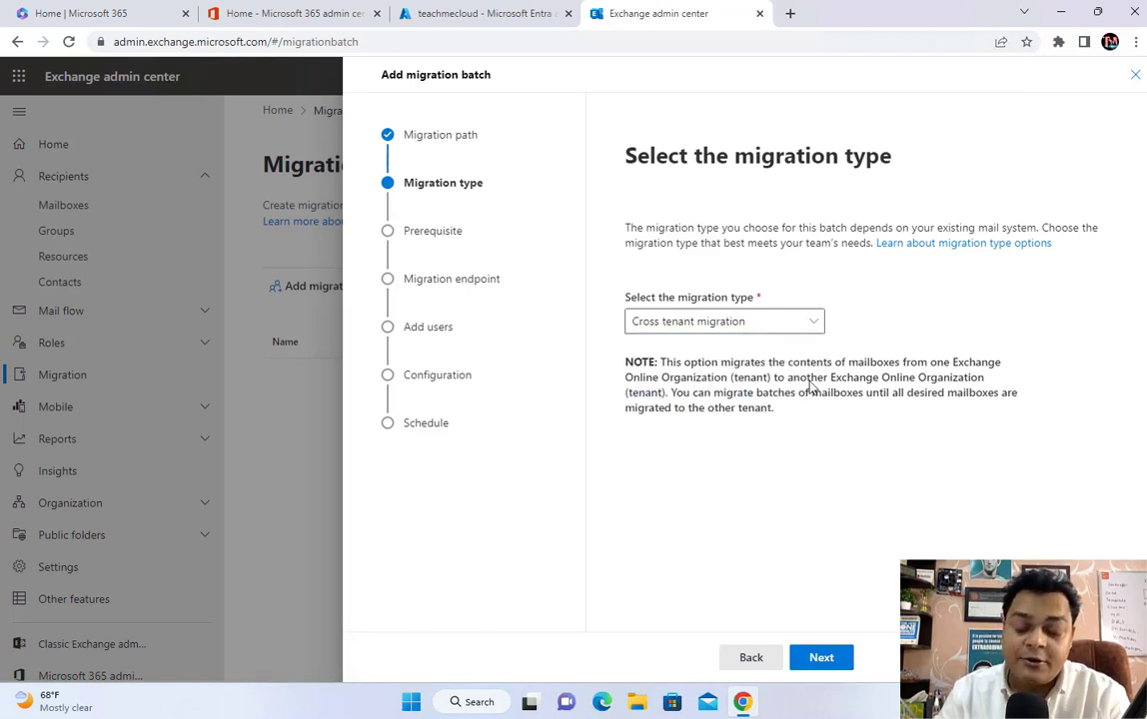
left_click(789, 326)
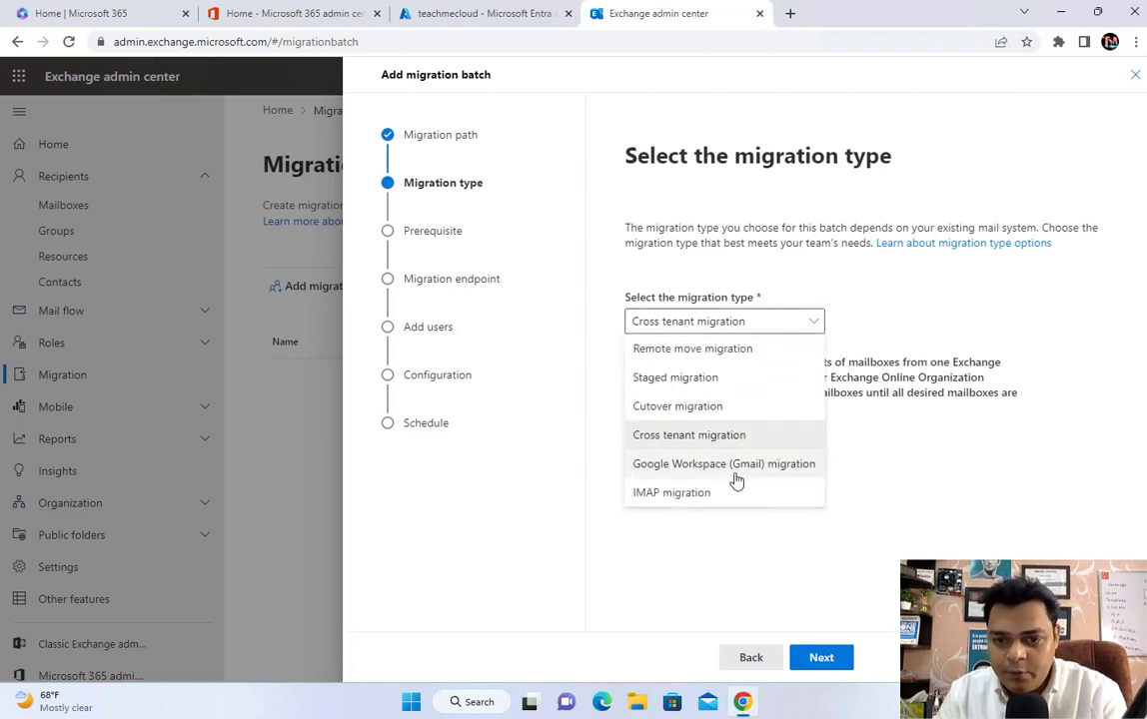
left_click(693, 500)
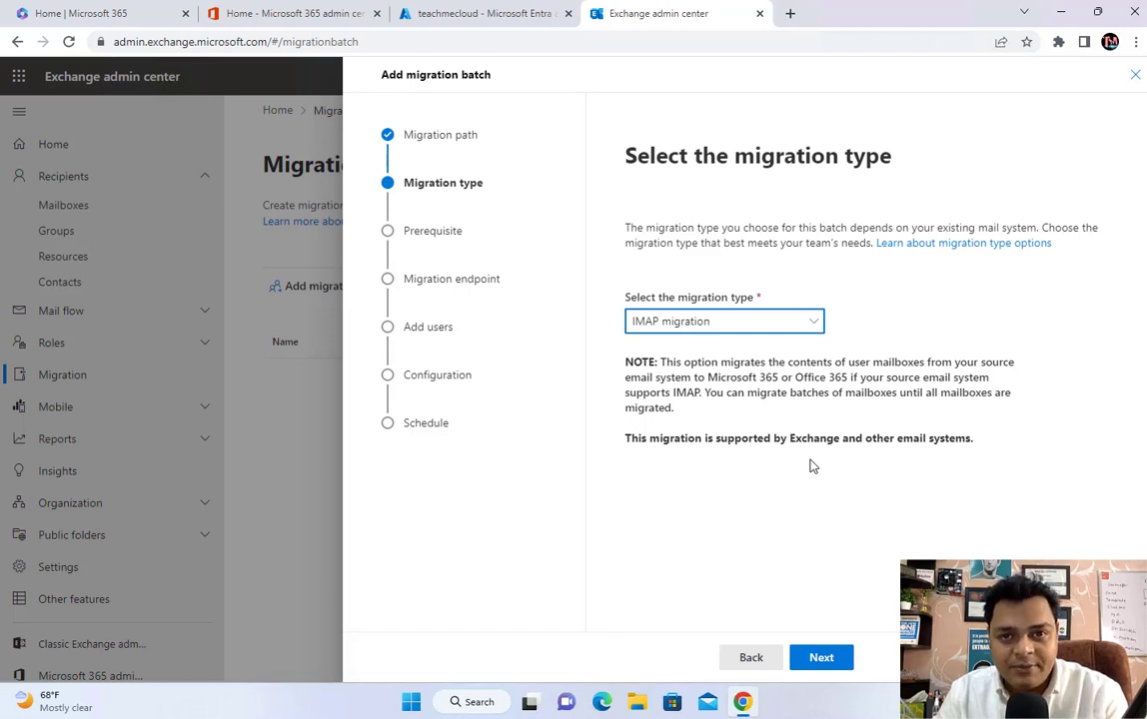
left_click(782, 323)
left_click(711, 439)
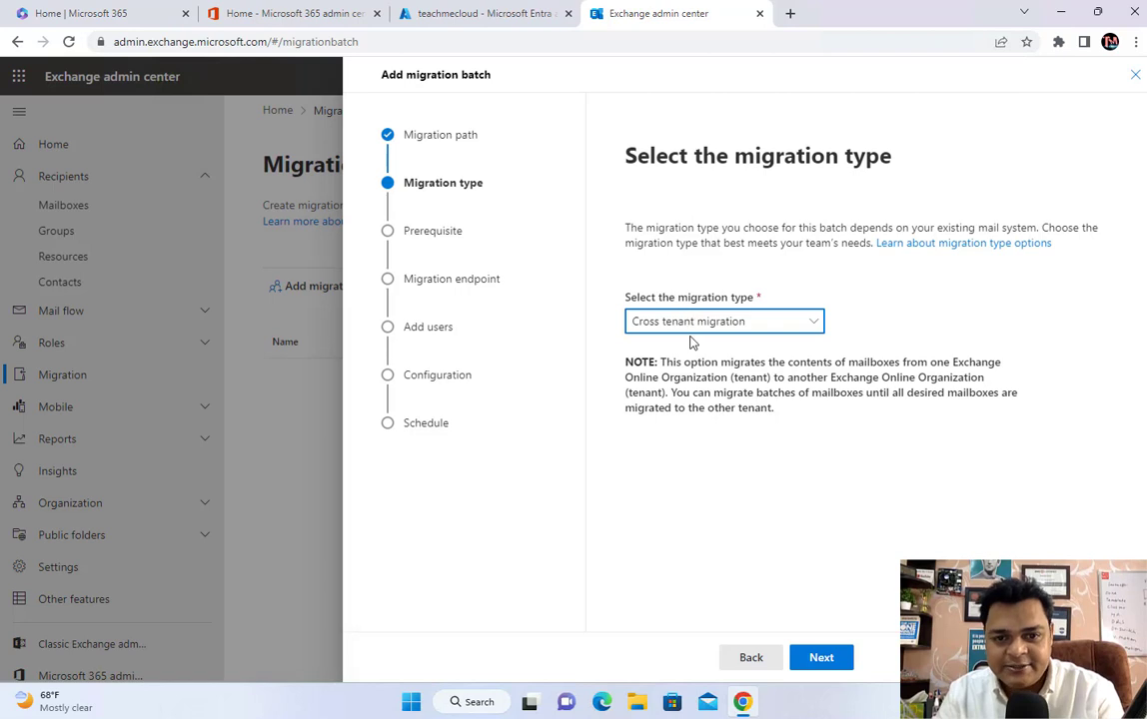
Advance to the Prerequisite step and review the four cross tenant migration requirements.
left_click(821, 661)
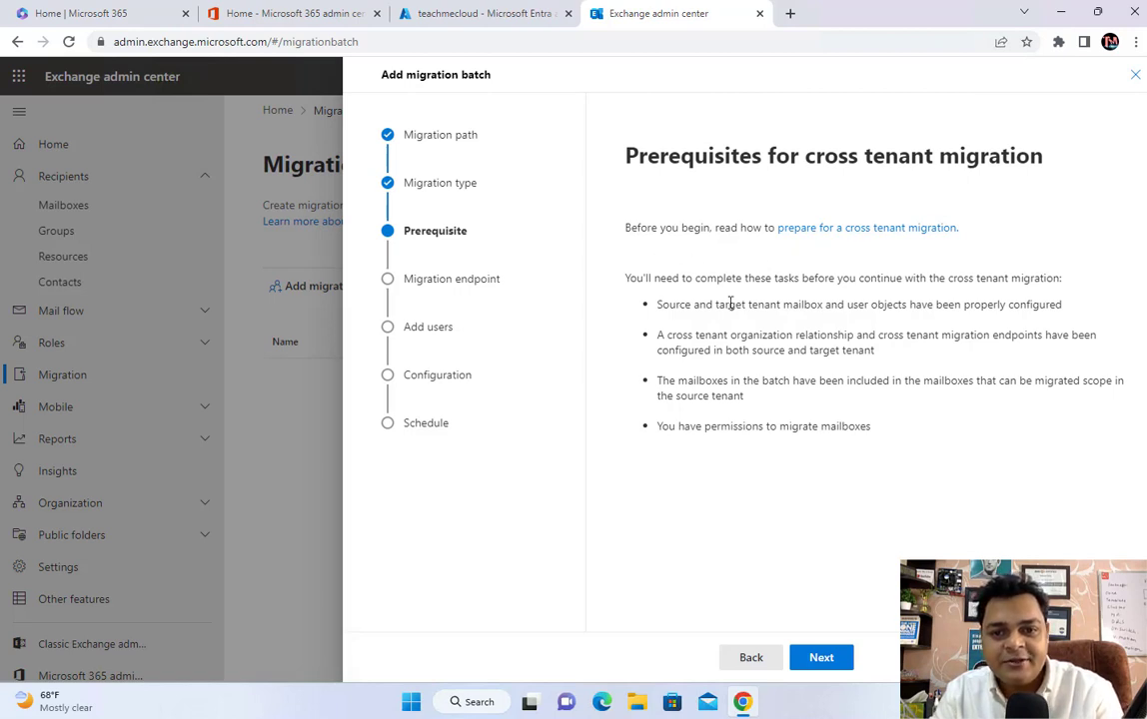
left_click_drag(665, 335, 671, 307)
left_click(672, 307)
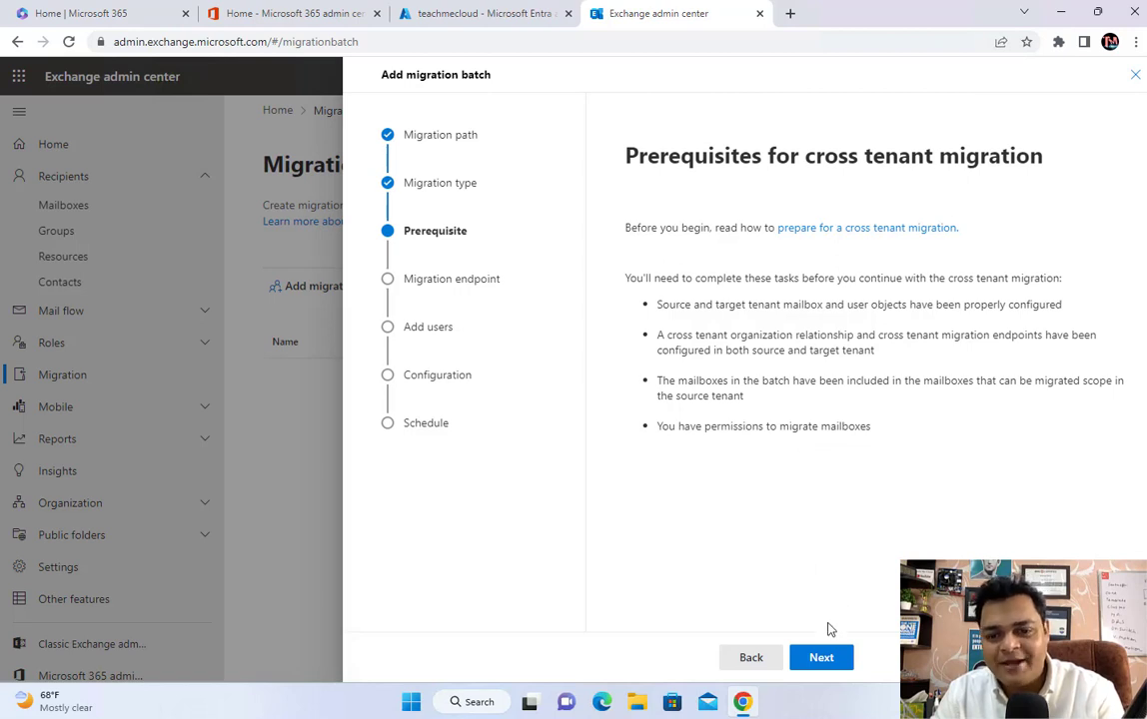
Advance to Set a migration endpoint and try the endpoint dropdown.
left_click(821, 657)
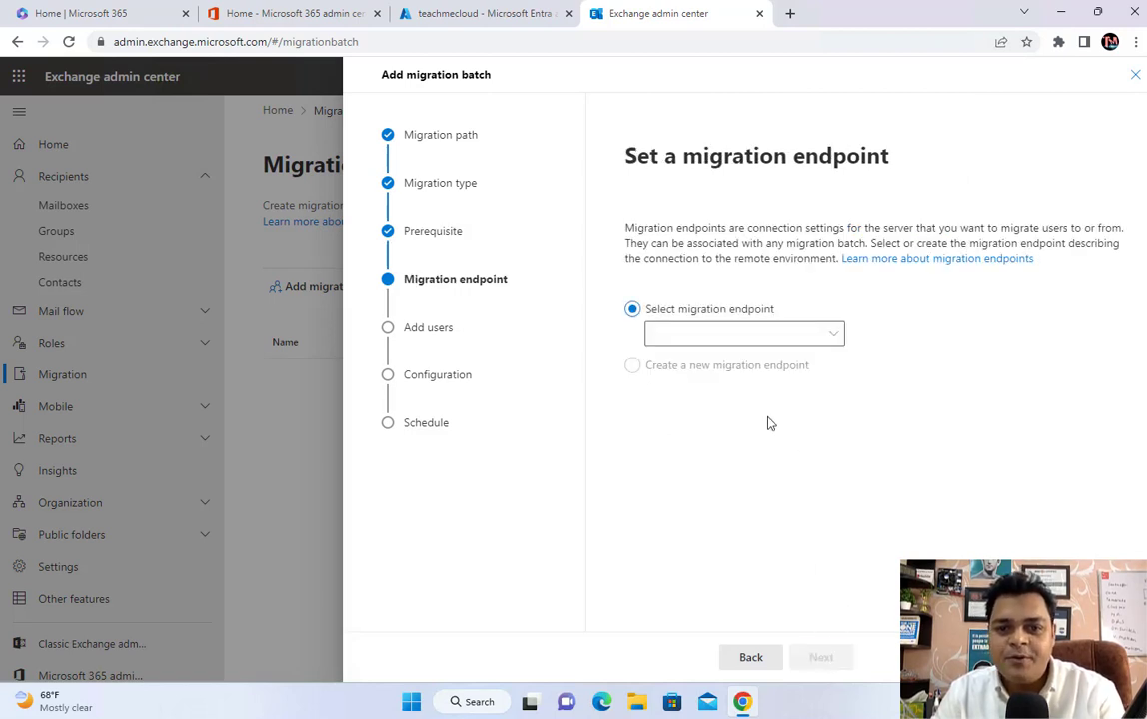
left_click(667, 334)
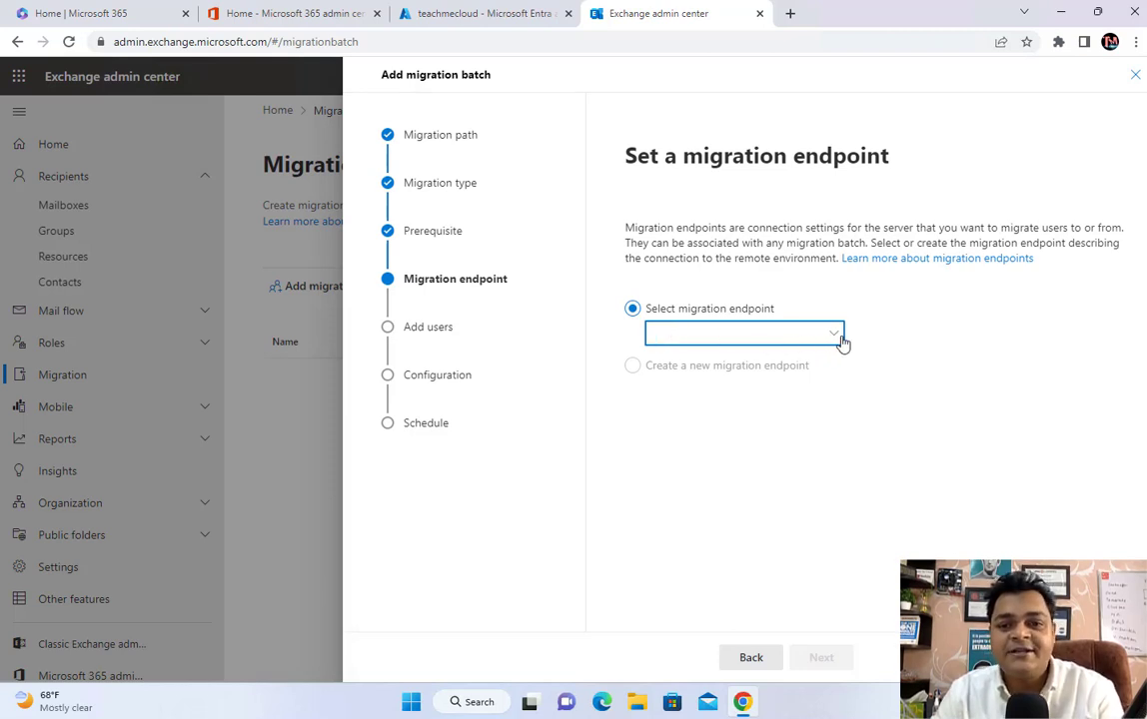
left_click(697, 367)
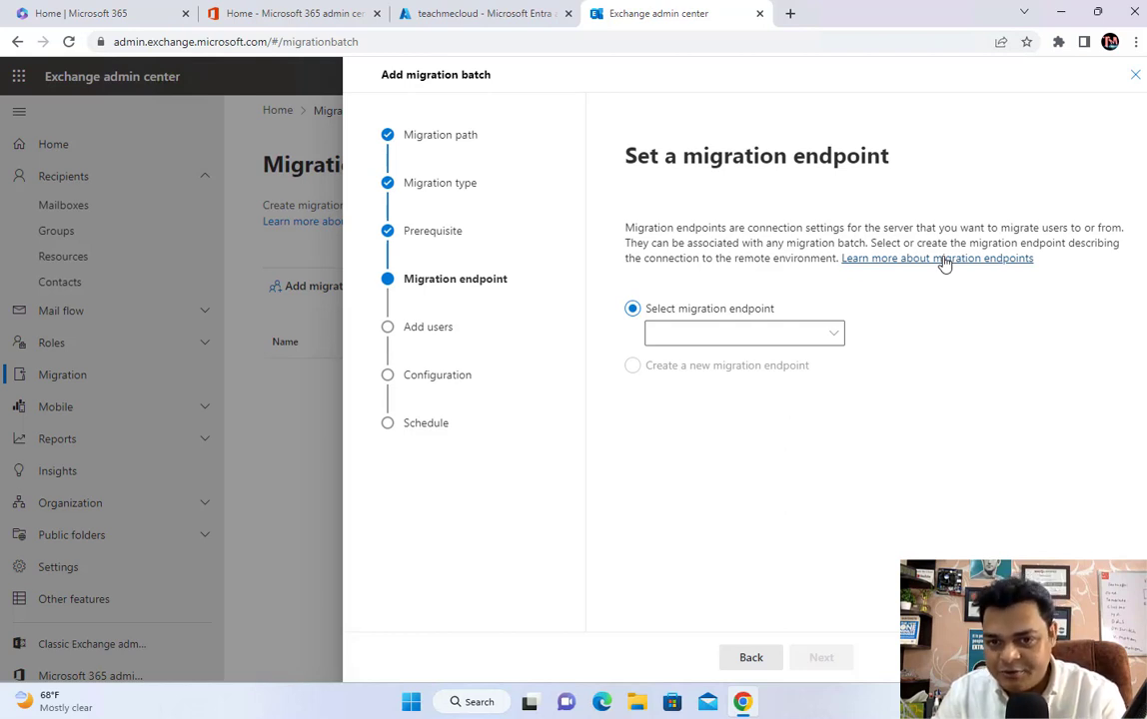
Open the 'Learn more about migration endpoints' guide in a new tab.
right_click(908, 260)
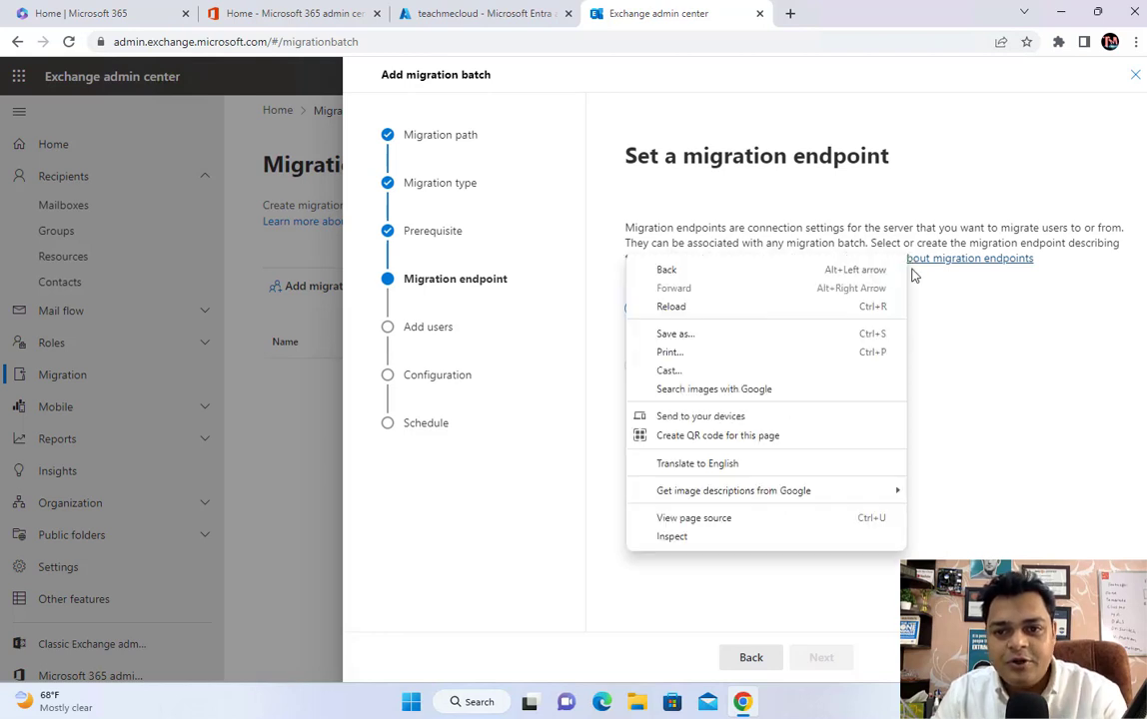
left_click(944, 292)
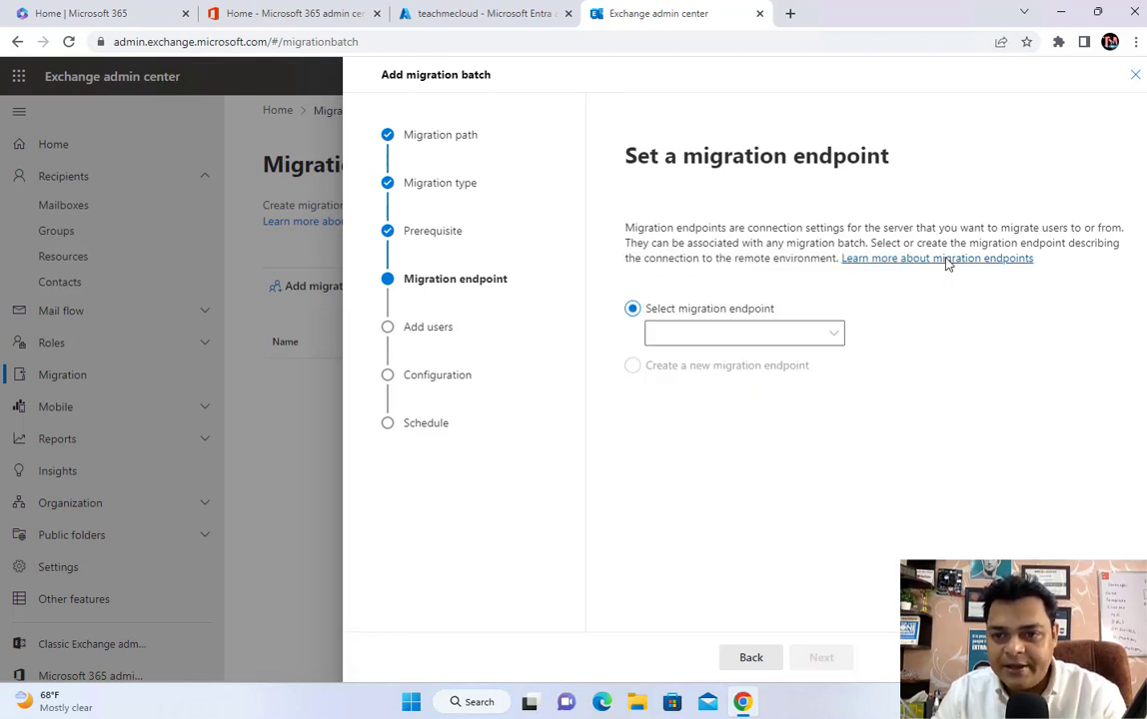
right_click(947, 263)
left_click(1013, 261)
Read the Learn article on migration endpoints in a new tab, then go back to the Exchange admin center.
left_click(1014, 262)
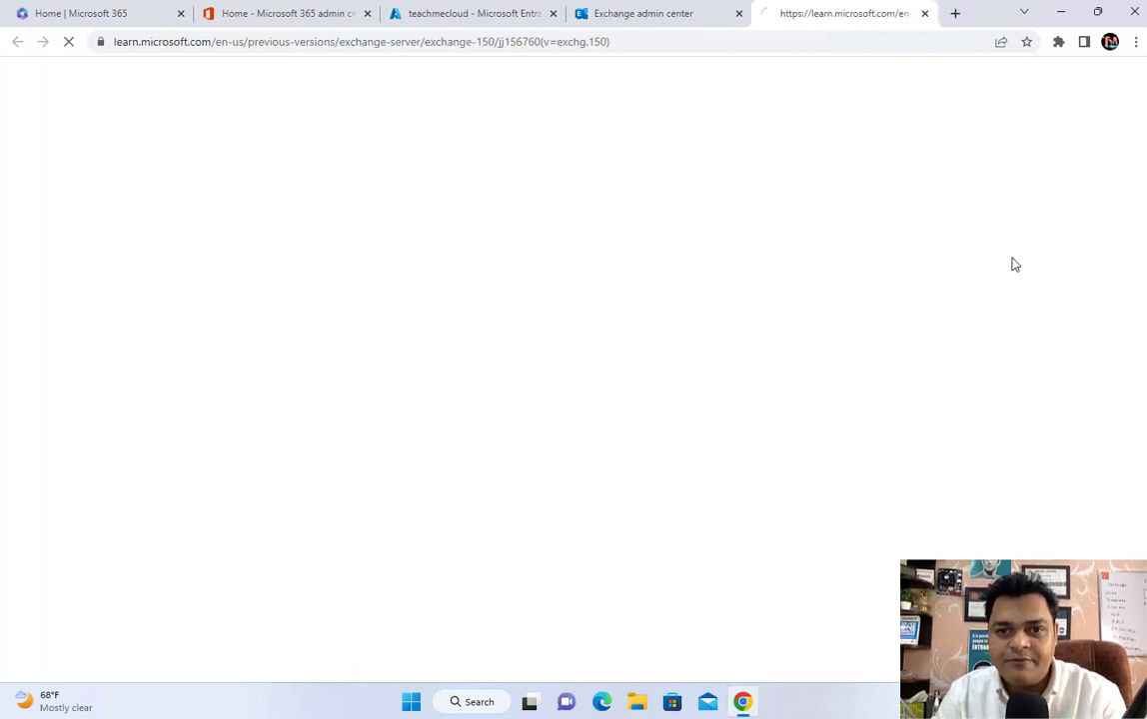
scroll(584, 431, "down", 1)
scroll(584, 432, "down", 1)
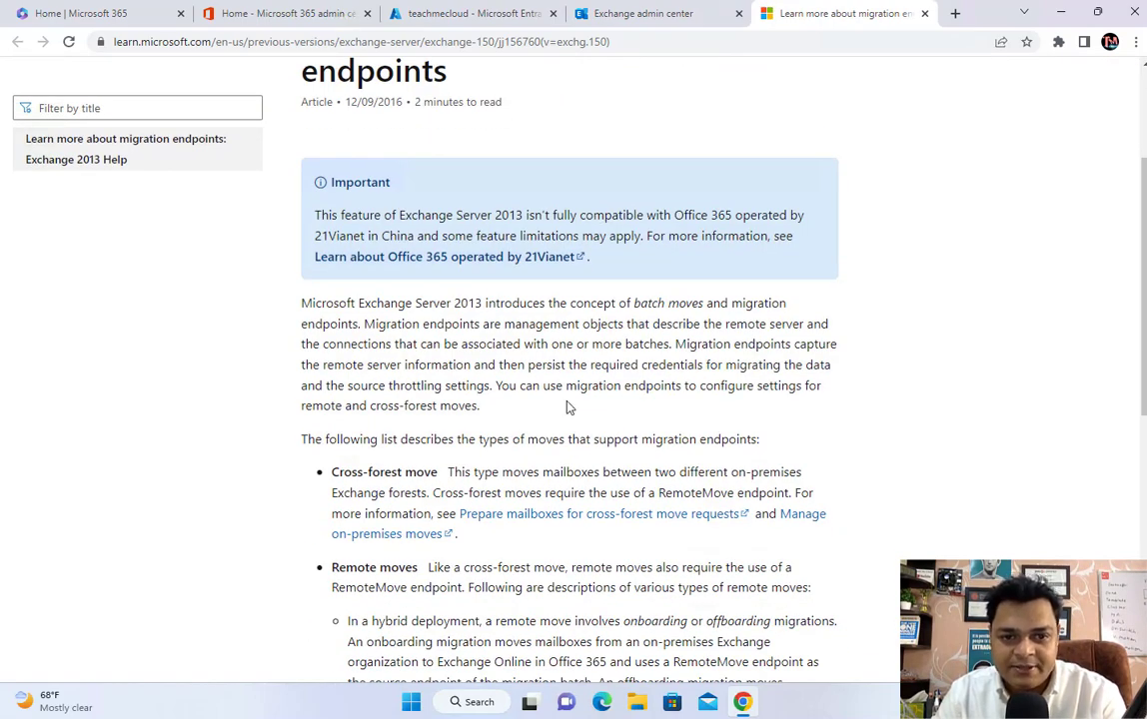
scroll(565, 407, "down", 2)
scroll(500, 364, "down", 4)
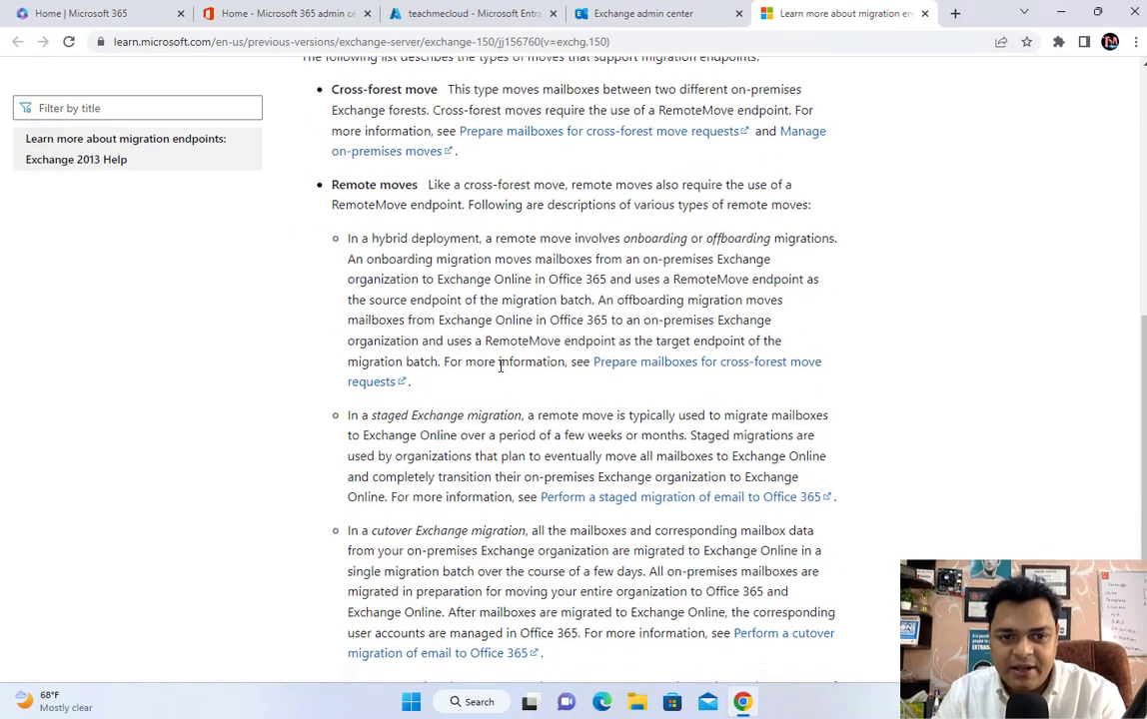
left_click(655, 18)
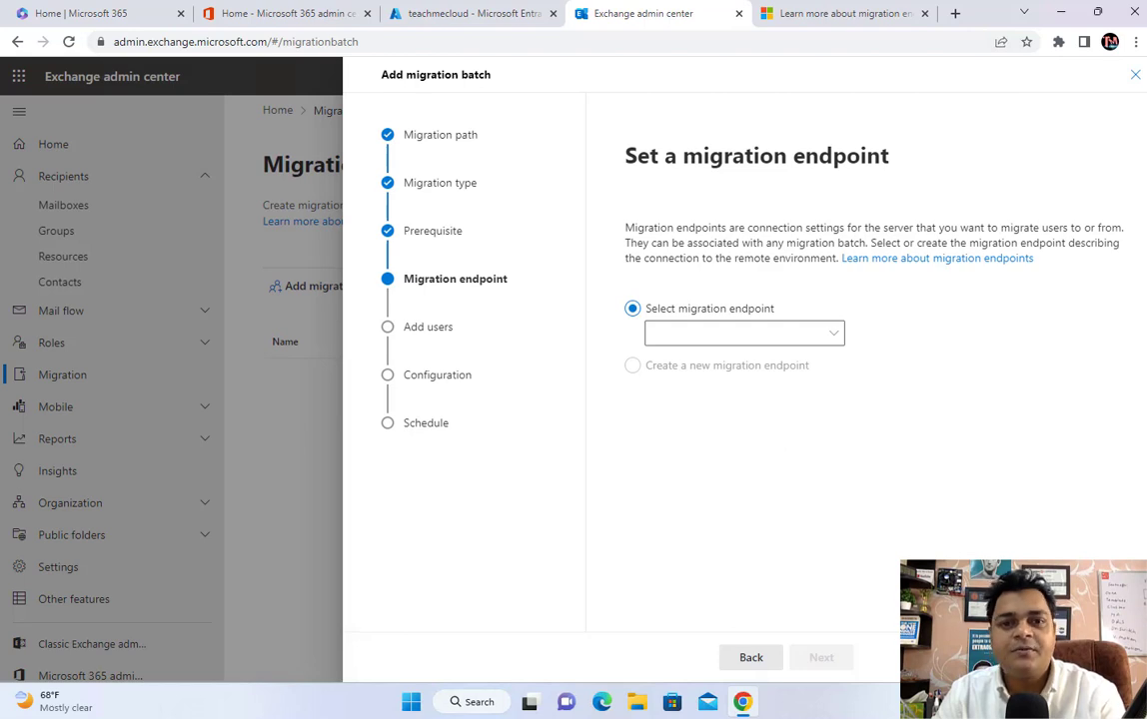
Restart the wizard as a new Migration to Exchange Online batch named 'test'.
left_click(1135, 74)
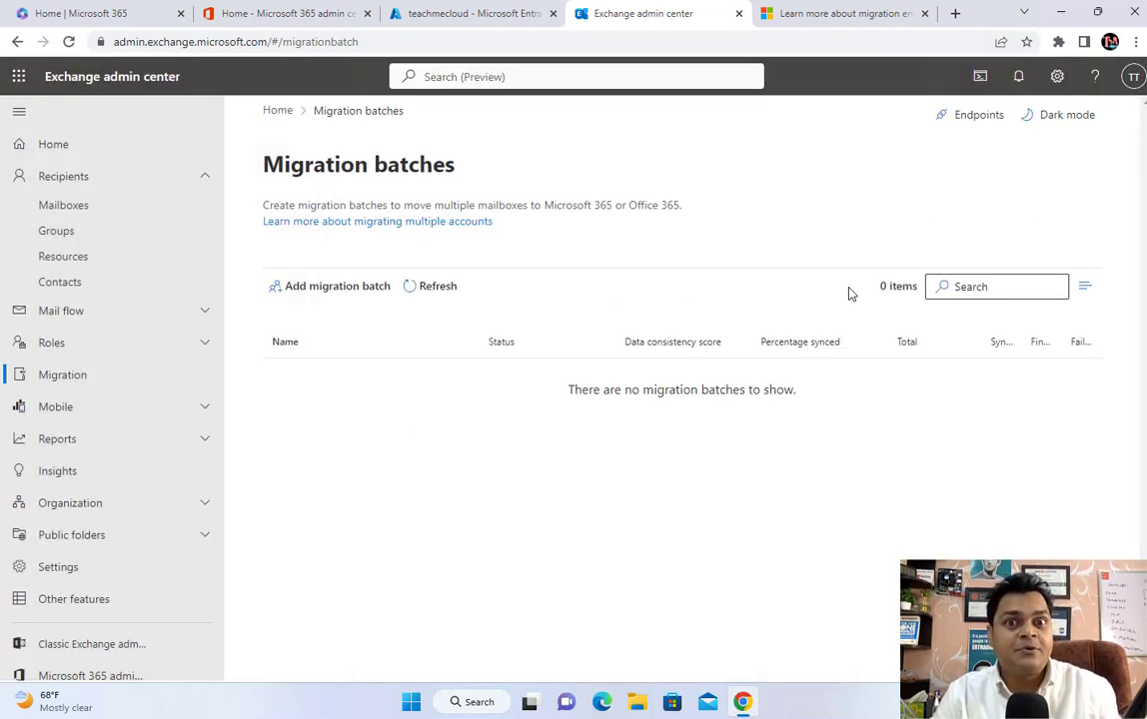
left_click(337, 287)
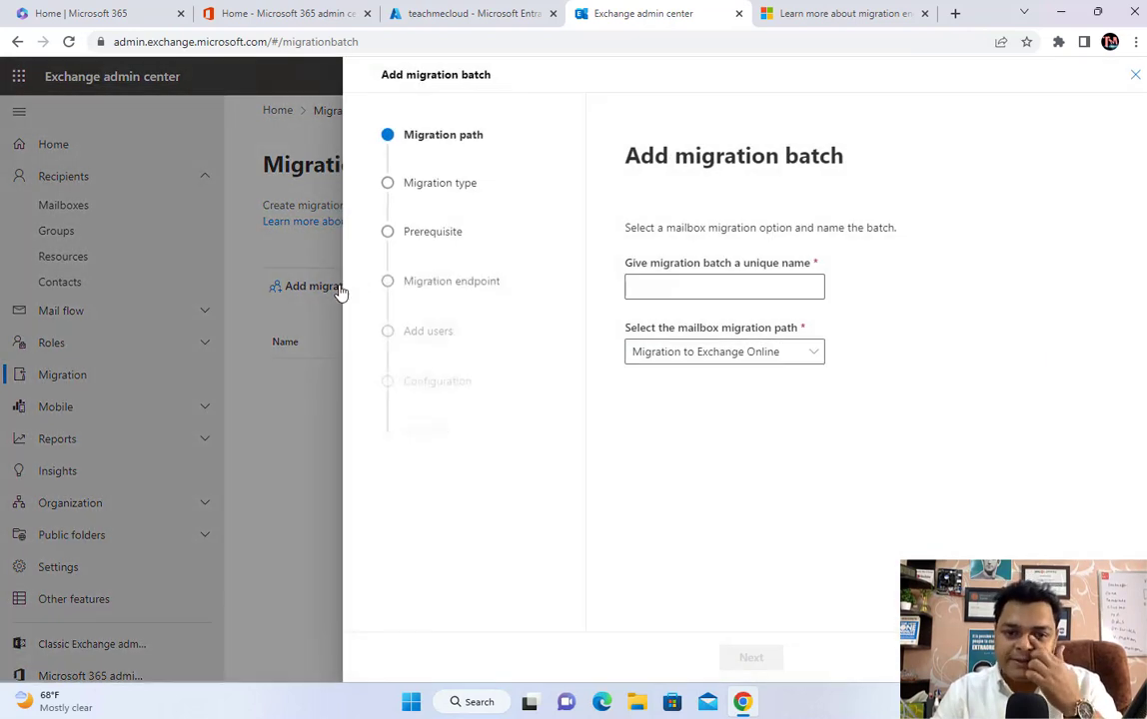
left_click(760, 358)
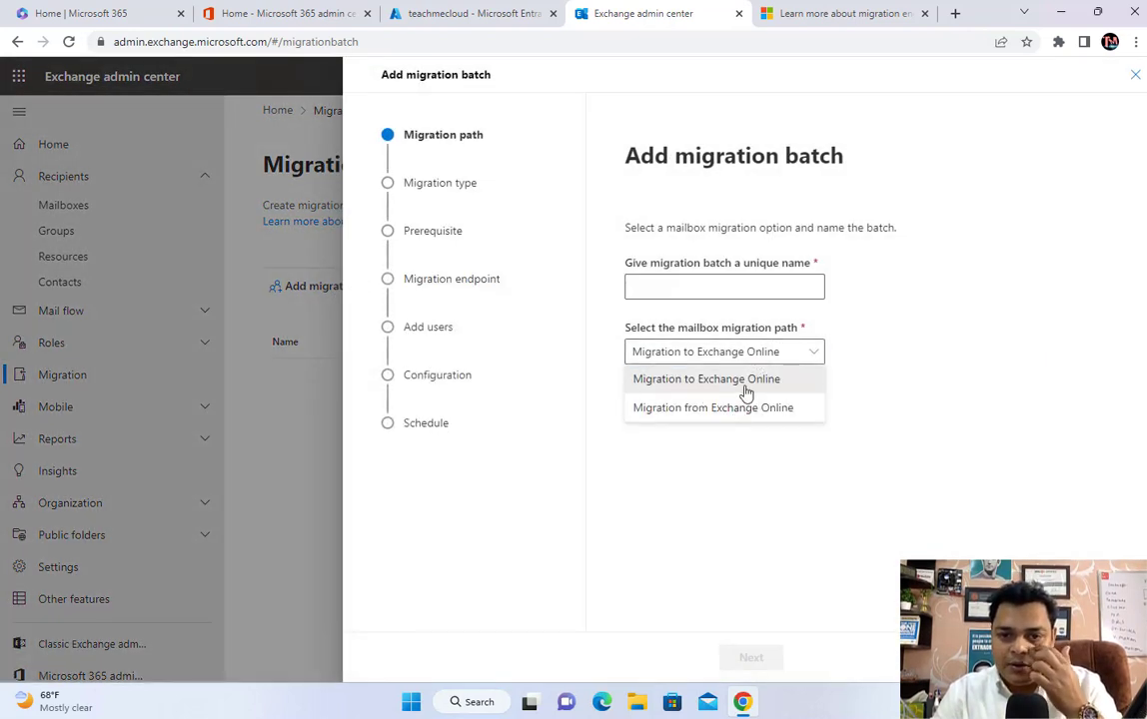
left_click(745, 381)
left_click(737, 292)
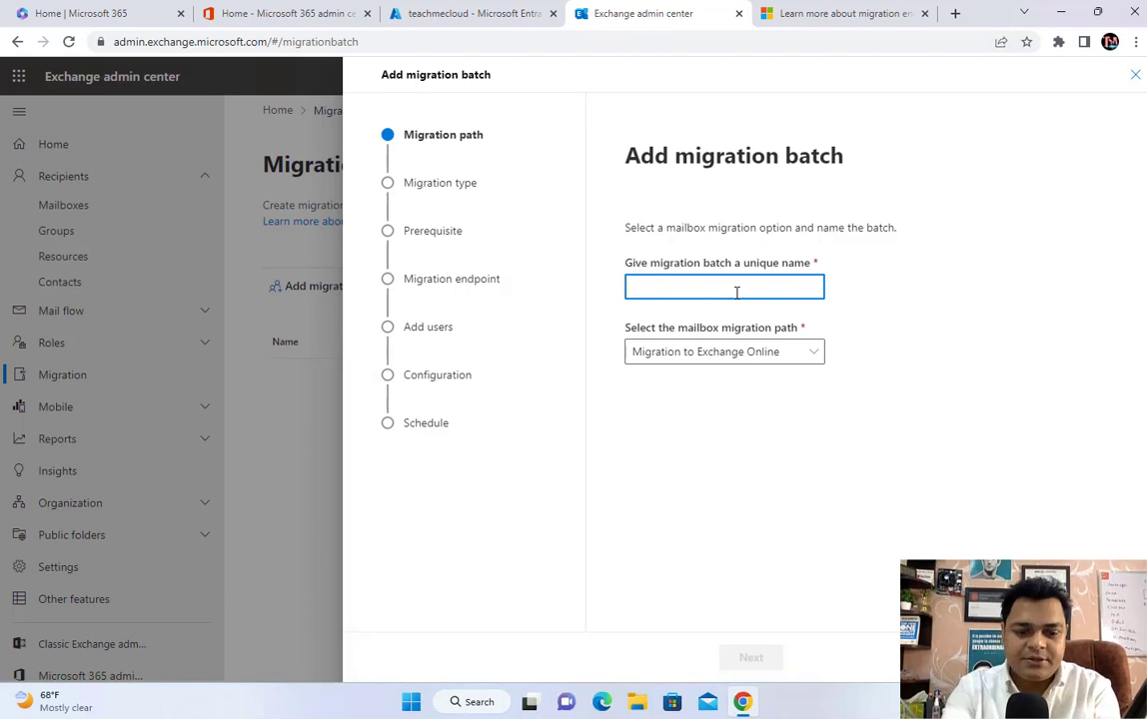
type("test")
Continue to the migration type step, review the type options, then cancel the wizard.
left_click(750, 658)
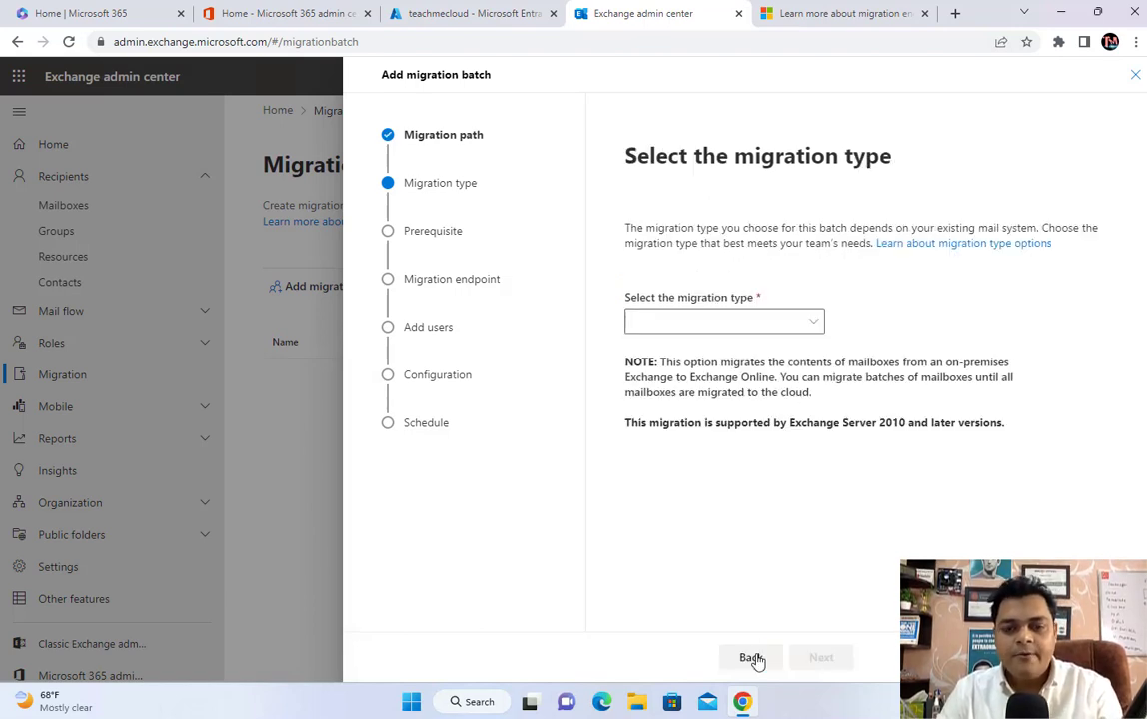
left_click(764, 328)
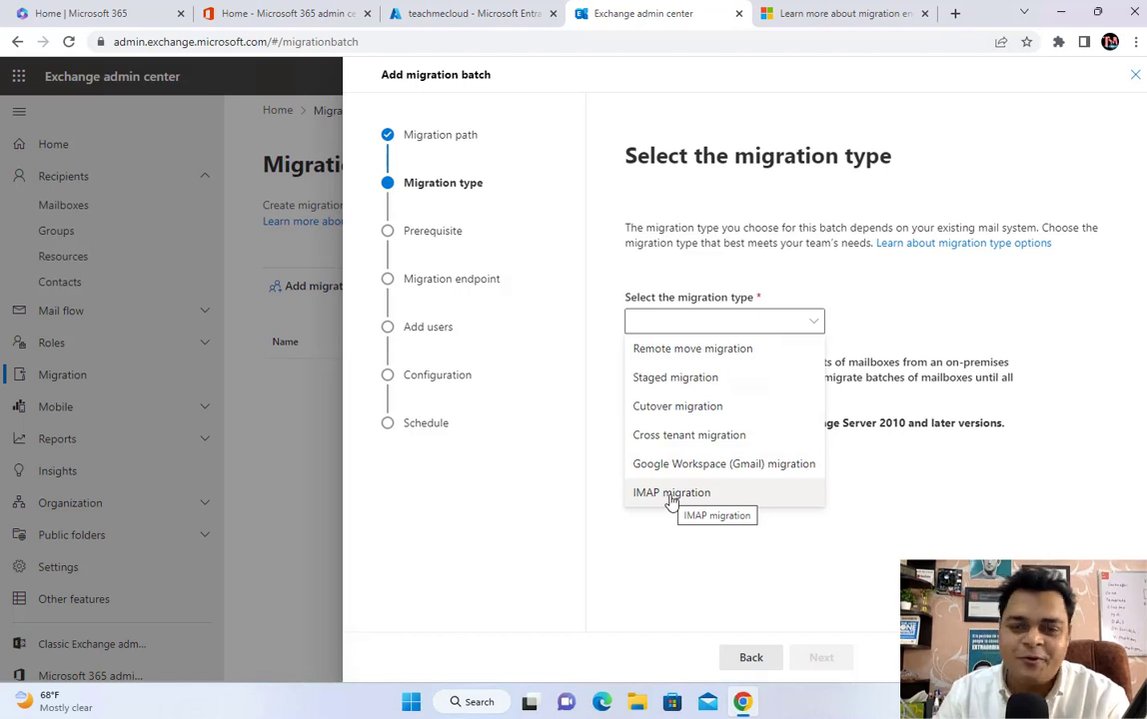
left_click(1135, 75)
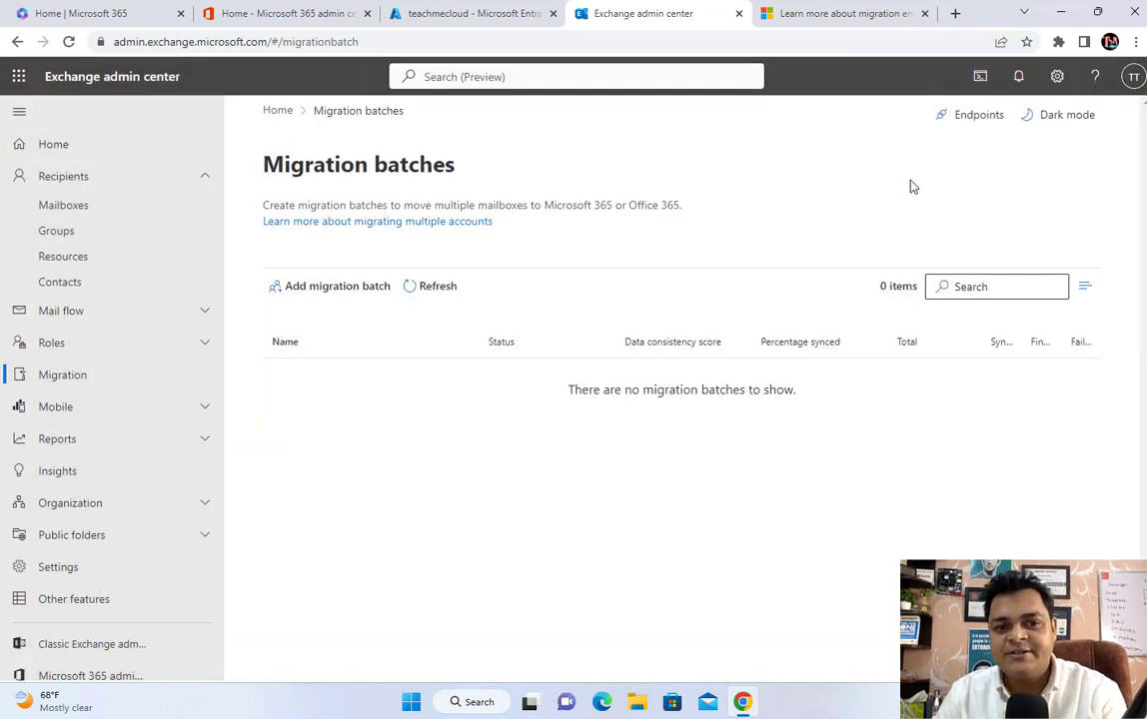